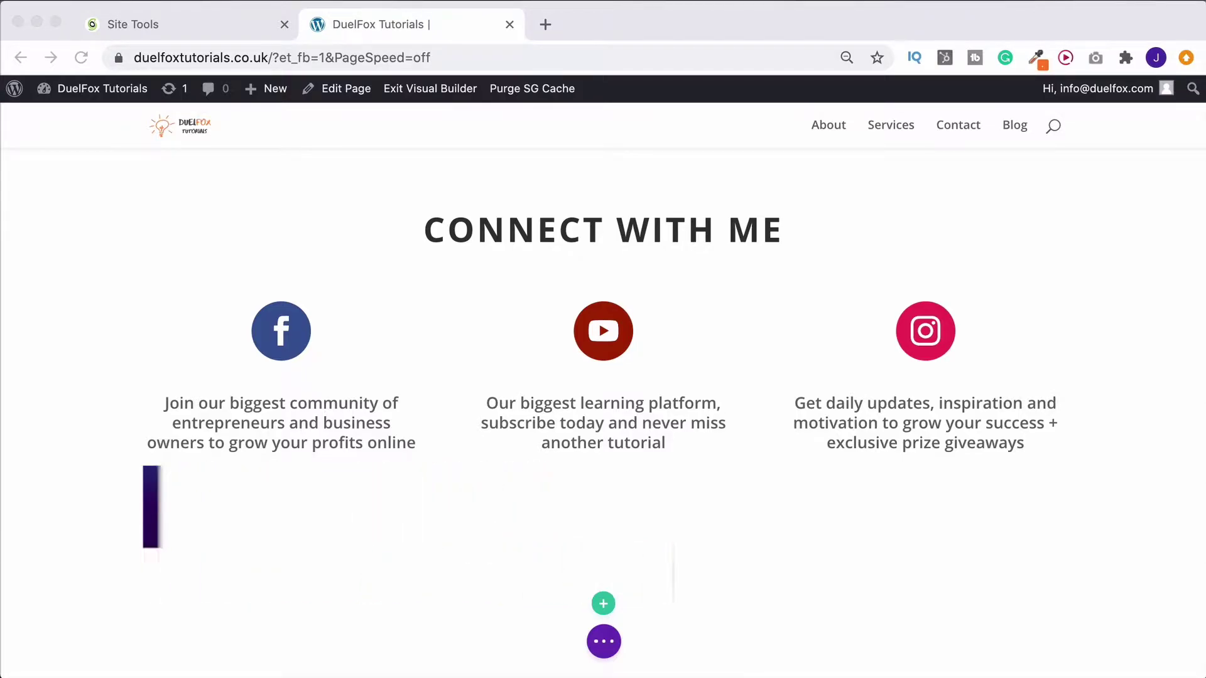
Insert a new row below the Connect With Me section, choose its column layout, and browse the module list.
click(602, 603)
click(561, 305)
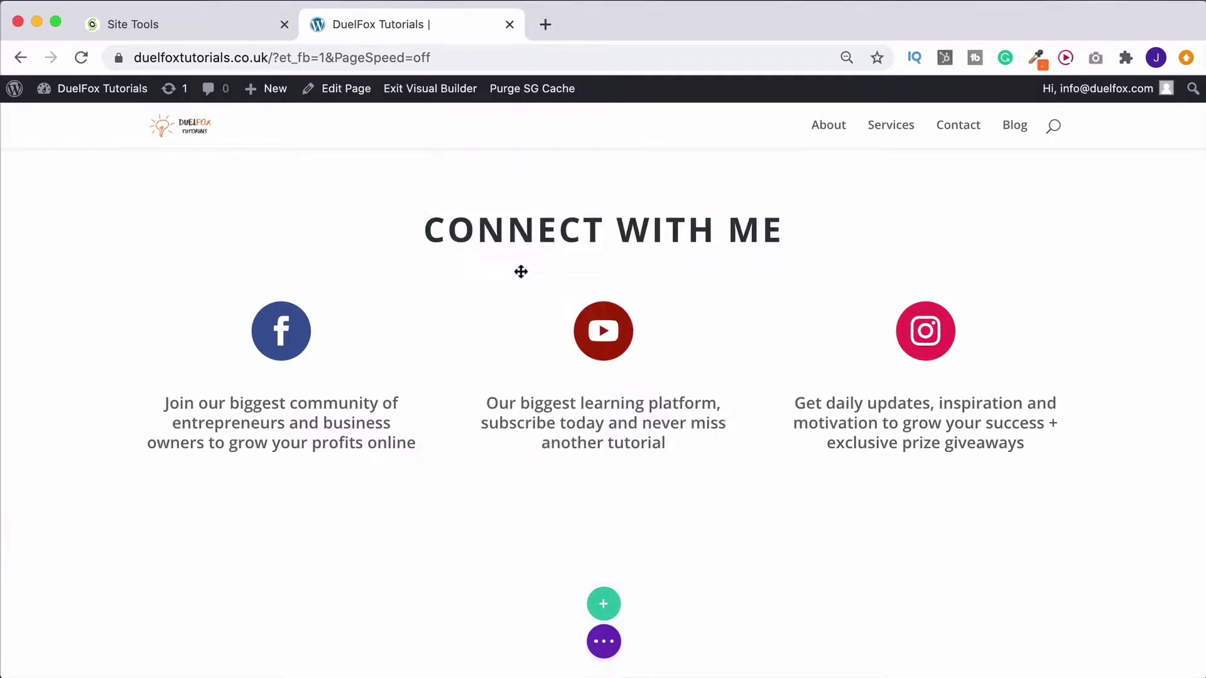
scroll(520, 277, down, 2)
scroll(520, 285, down, 1)
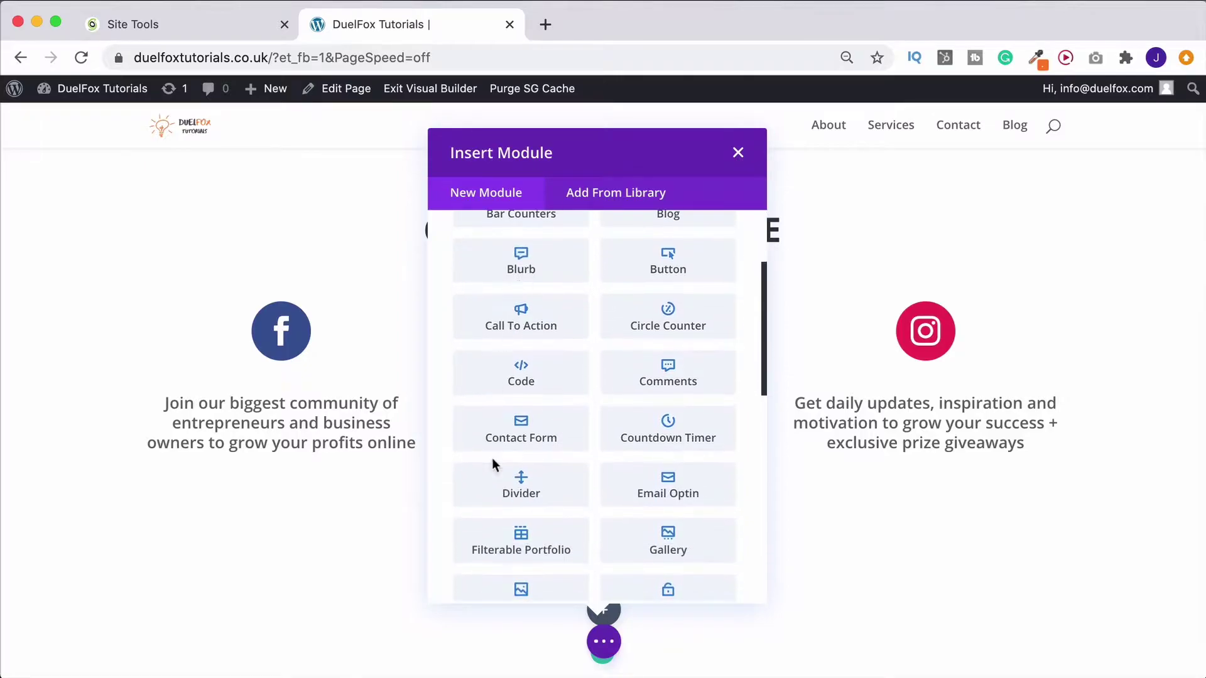
Insert a Contact Form module, delete its Message field, and add a New Field.
click(503, 433)
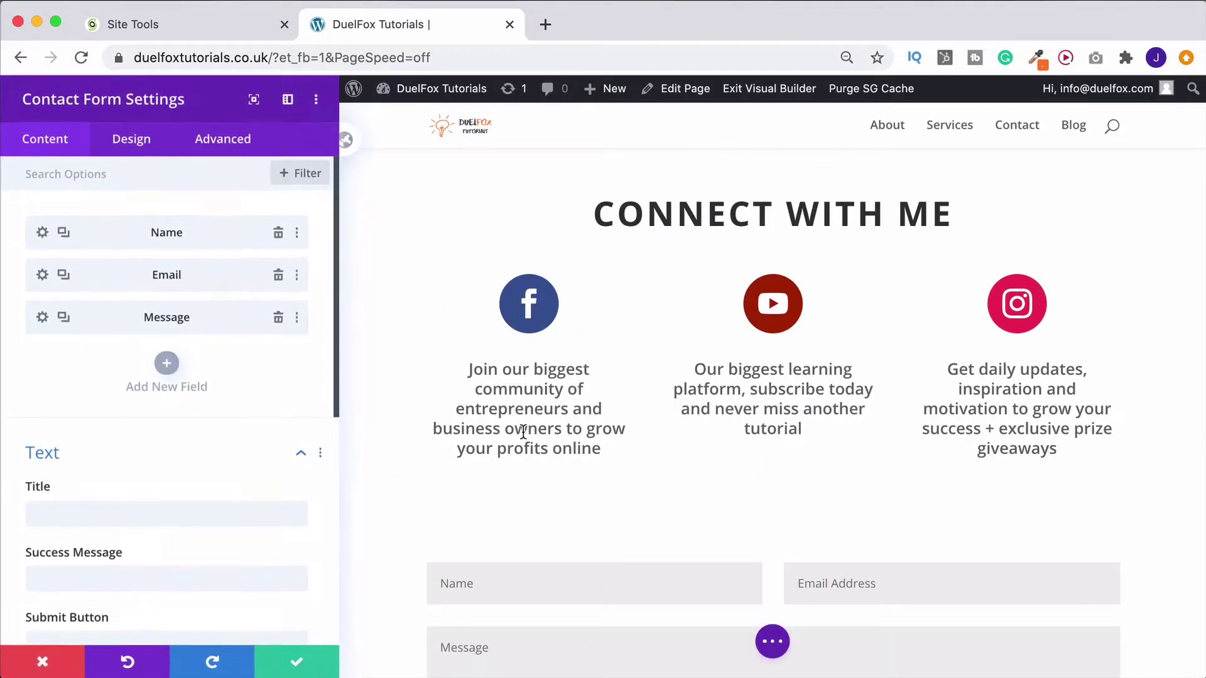
scroll(524, 432, down, 4)
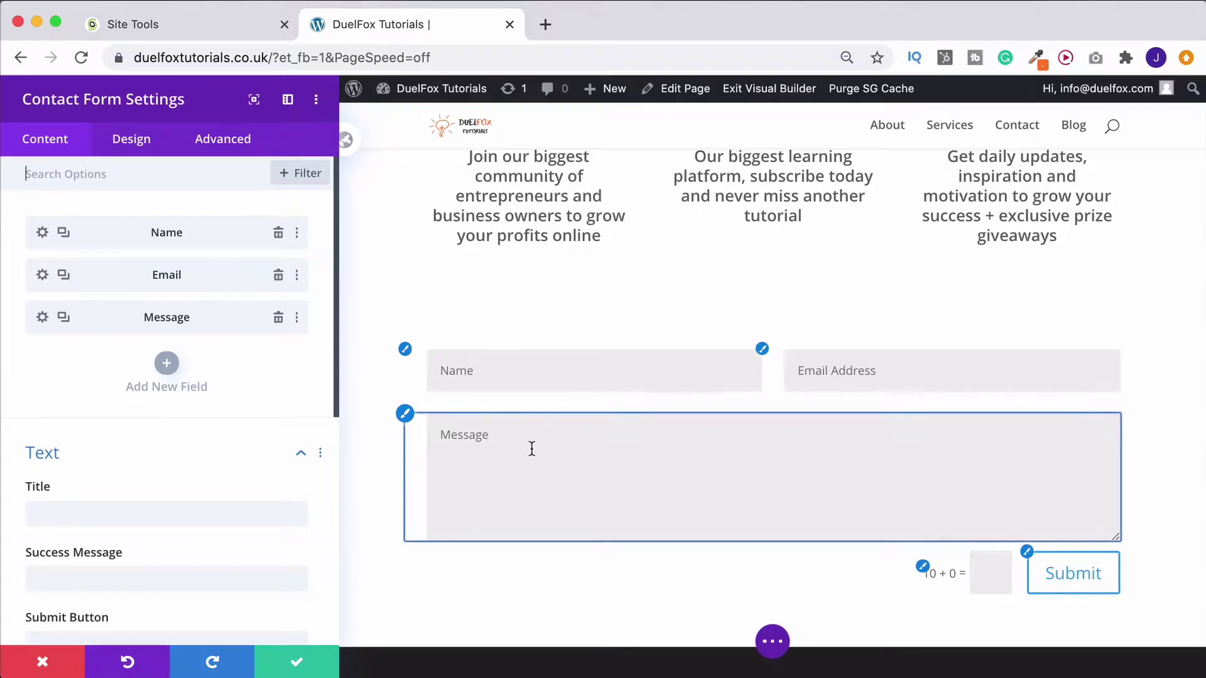
click(278, 317)
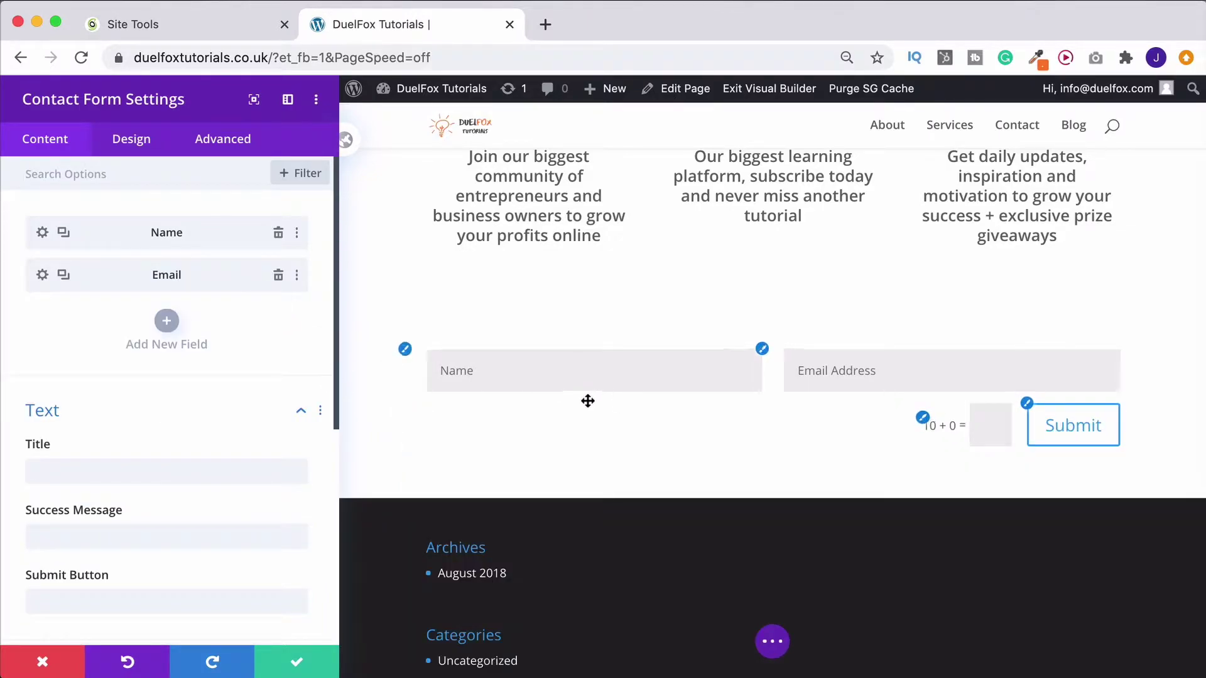
click(166, 321)
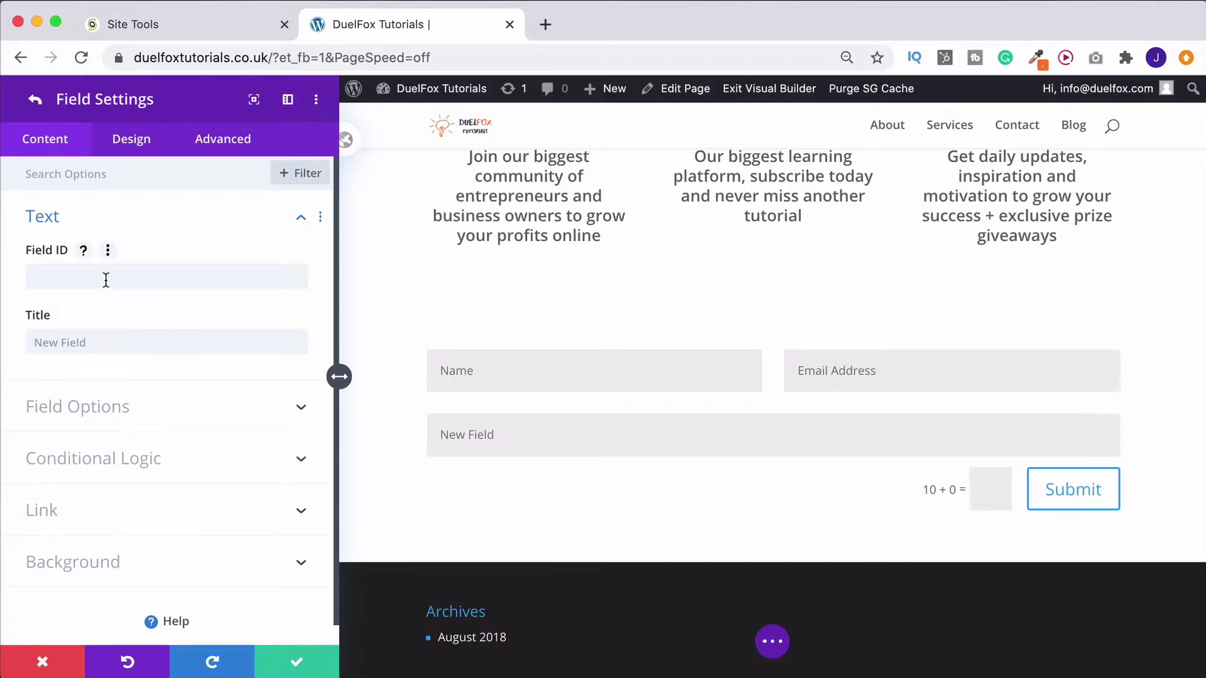
Set the new field's type to Select Dropdown after briefly trying Checkboxes and Radio Buttons.
click(164, 408)
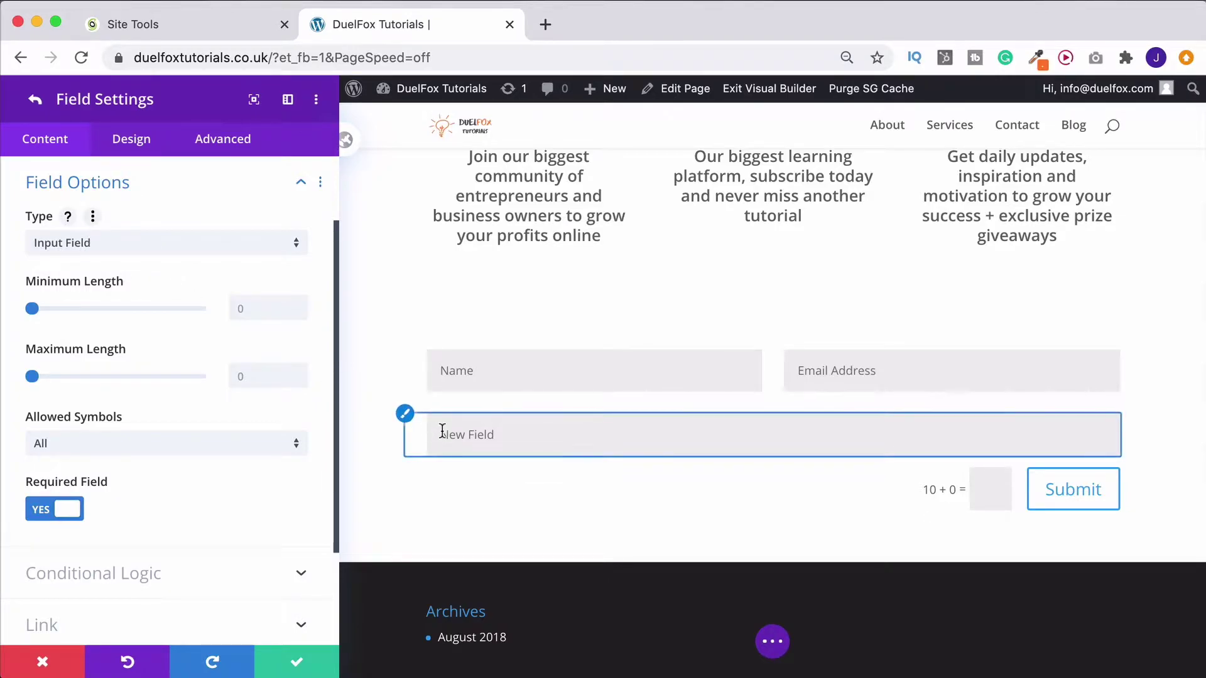
click(142, 245)
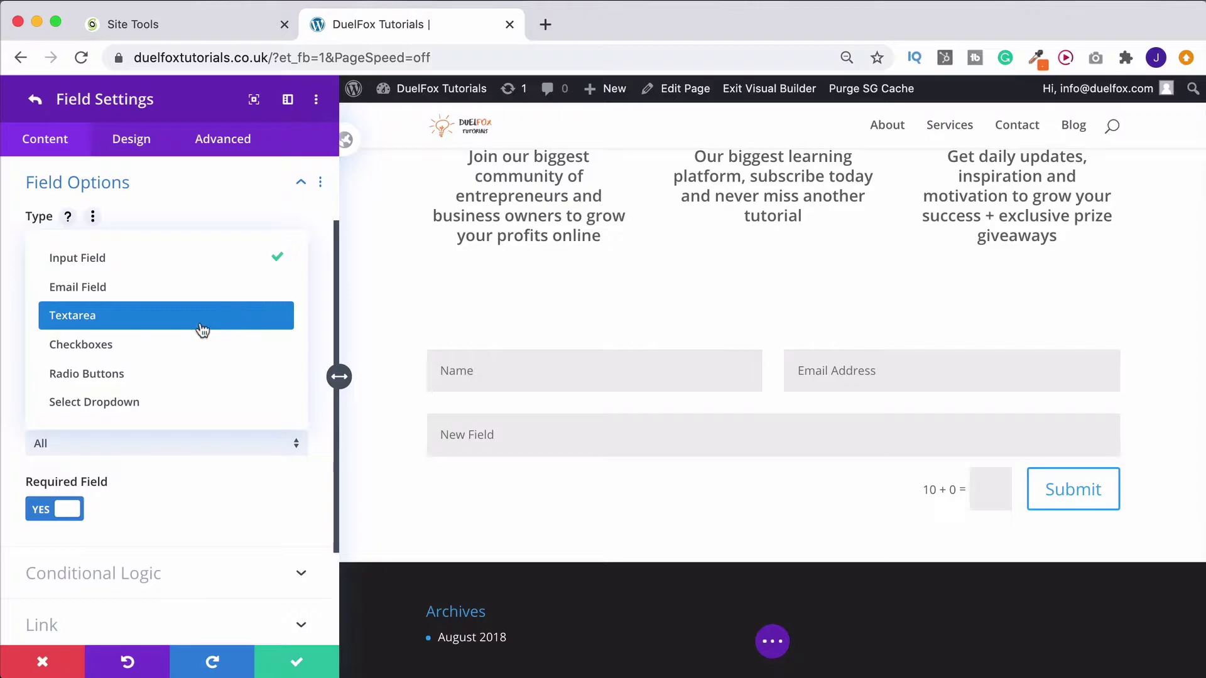
click(126, 344)
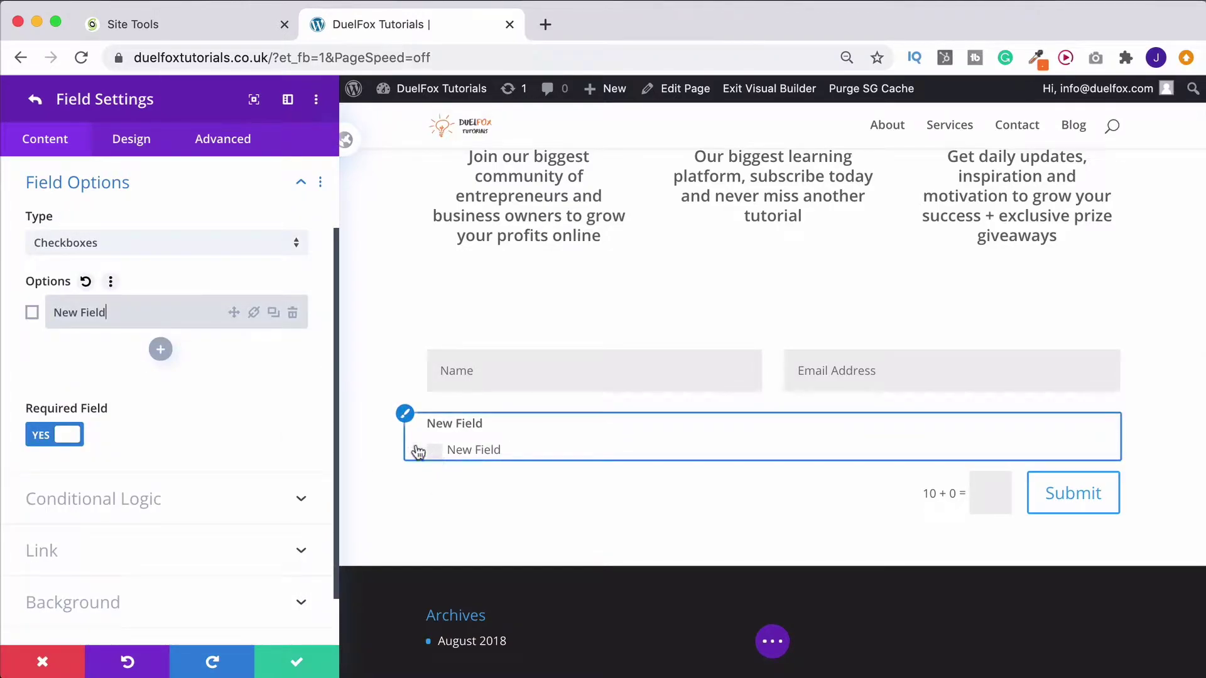
click(162, 246)
click(114, 371)
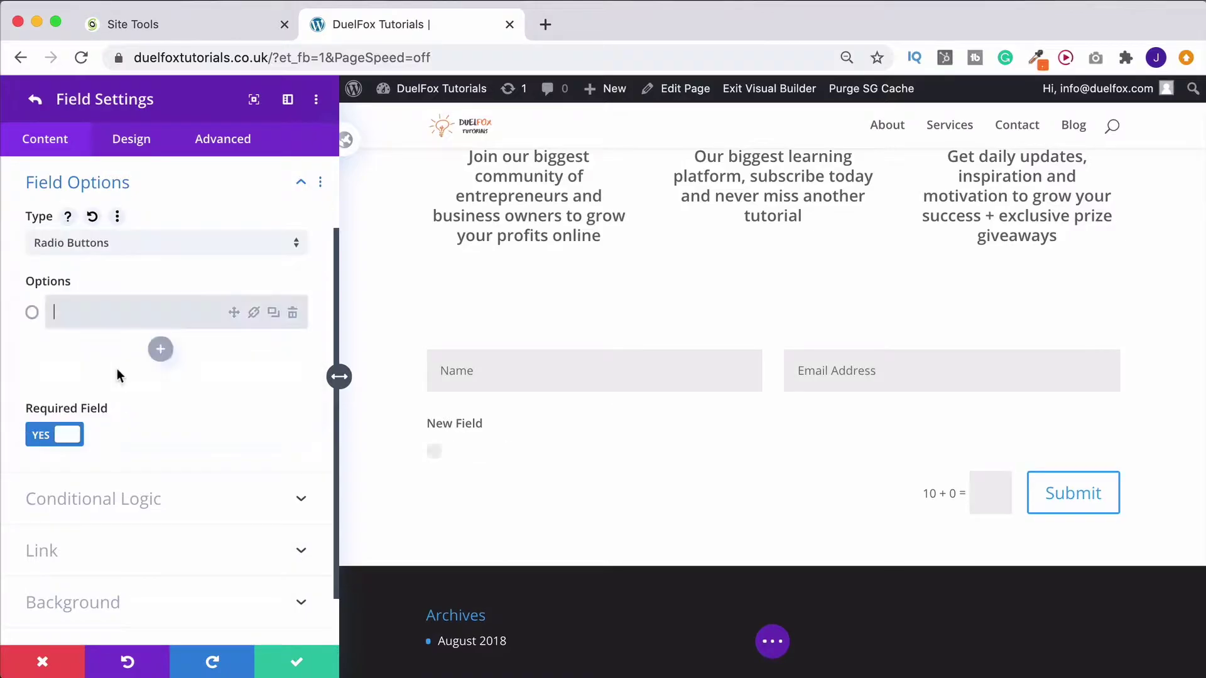
click(201, 248)
click(120, 401)
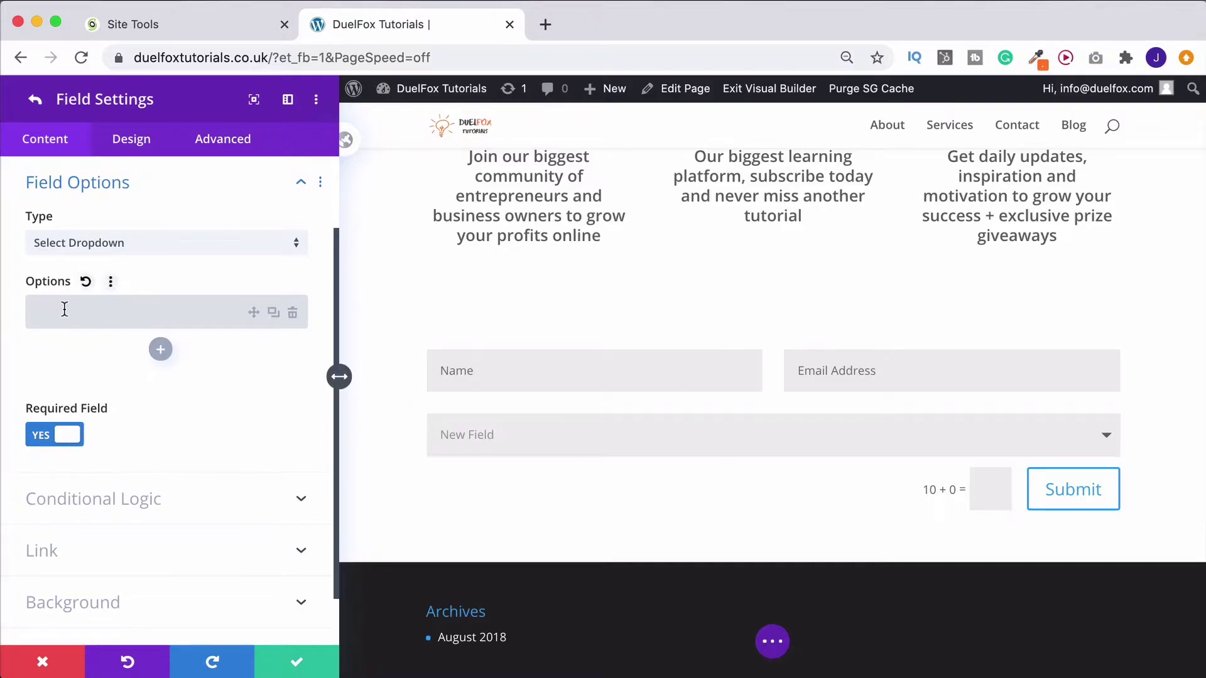
Title the new dropdown field 'Web Hosting Plans'.
scroll(55, 168, up, 3)
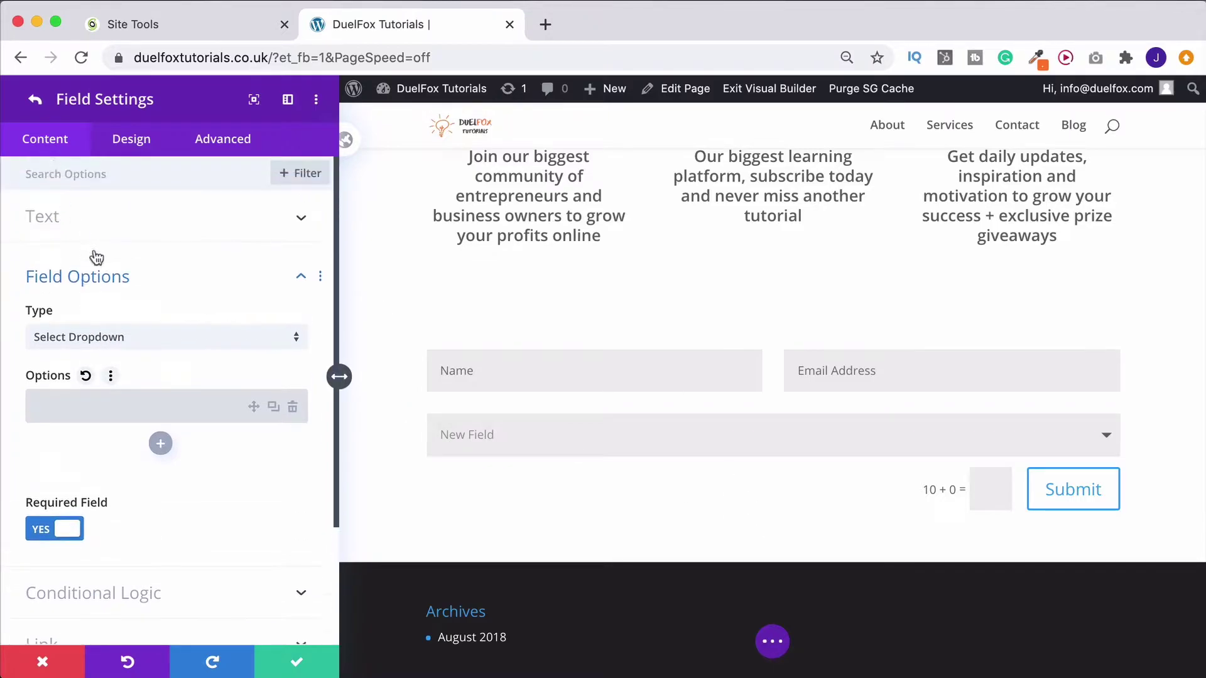
click(94, 226)
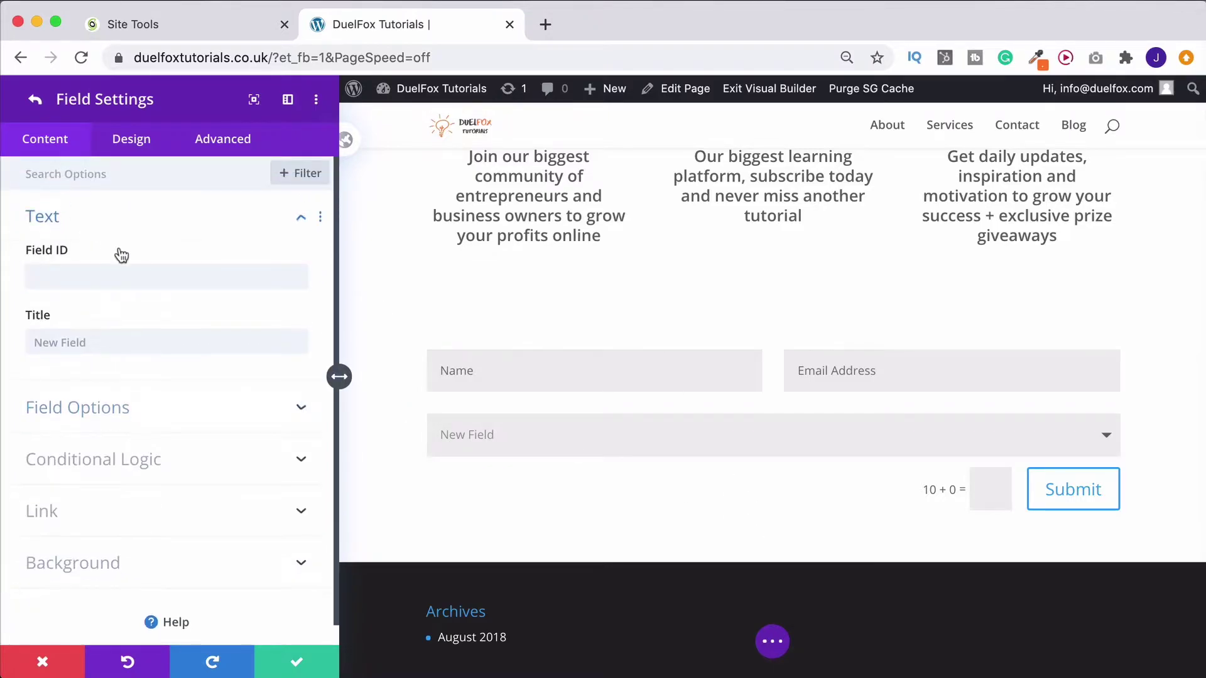
click(98, 349)
text(Web Hosting Plans)
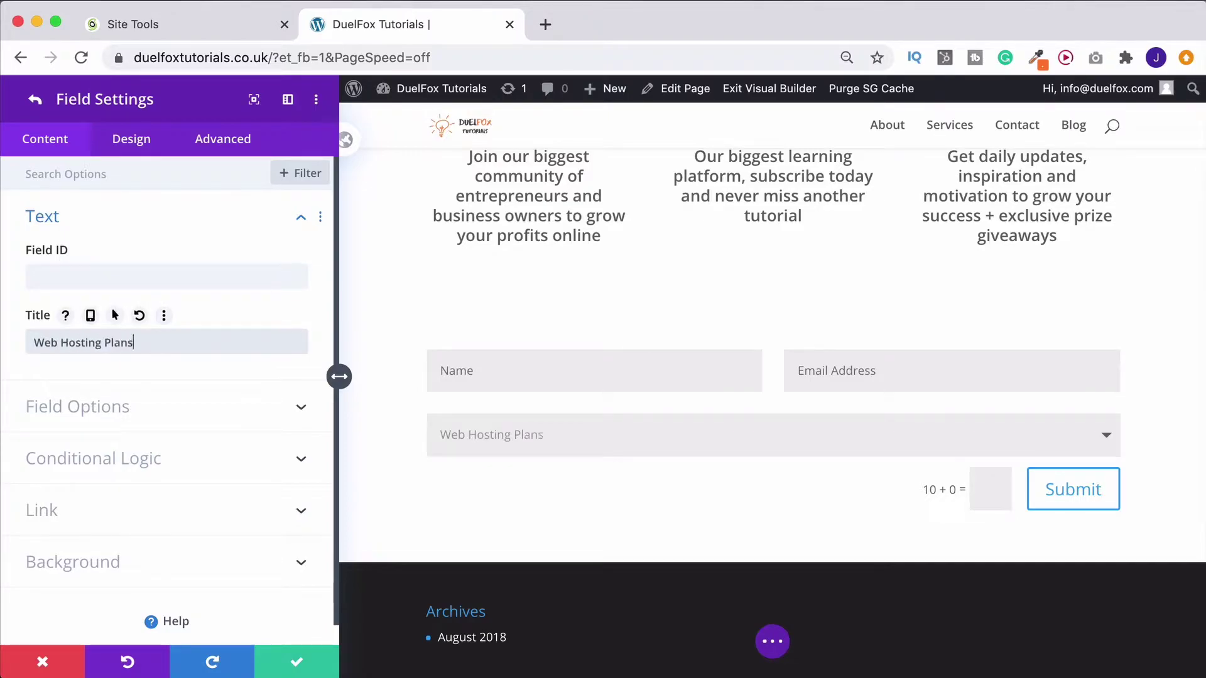
Add the dropdown choices Starter, GrowBig and GoGeek.
click(98, 393)
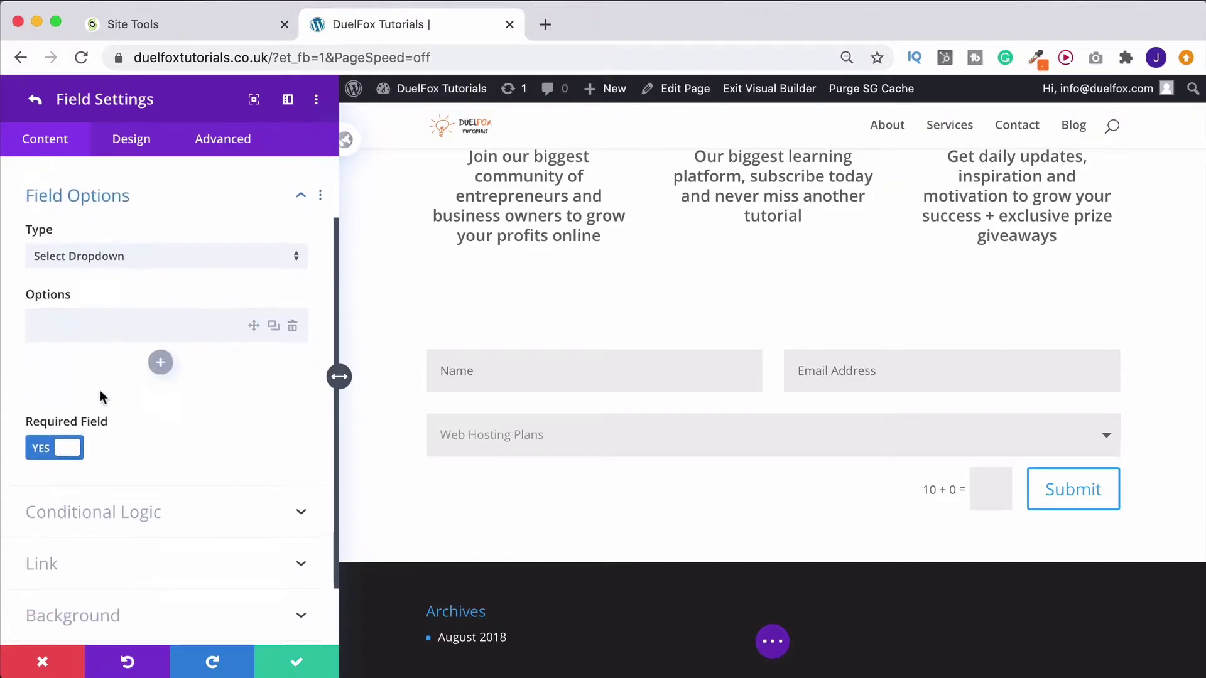
click(52, 304)
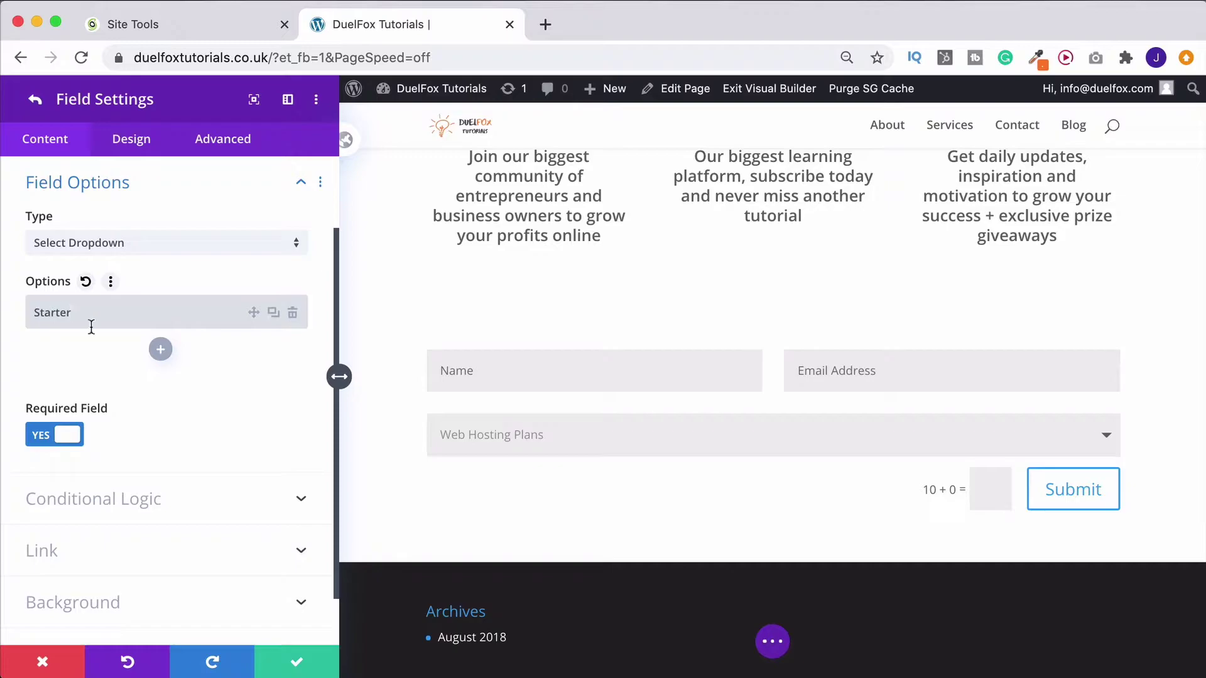
click(161, 350)
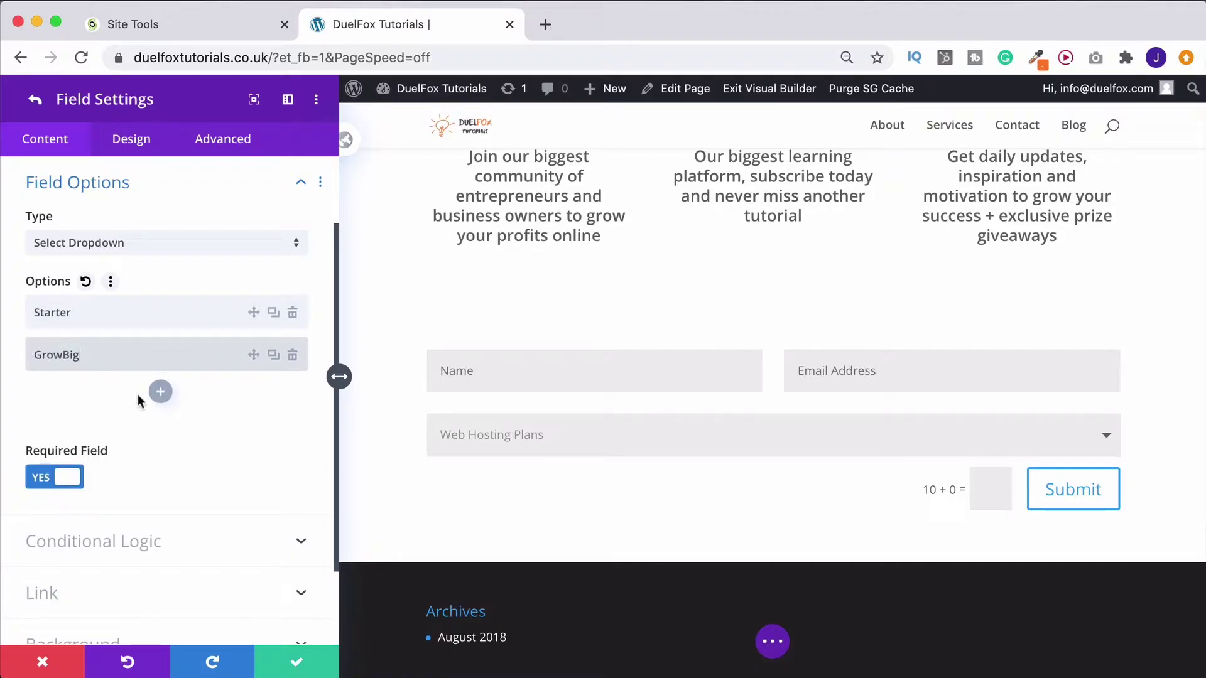
key(Return)
text(GoGeek)
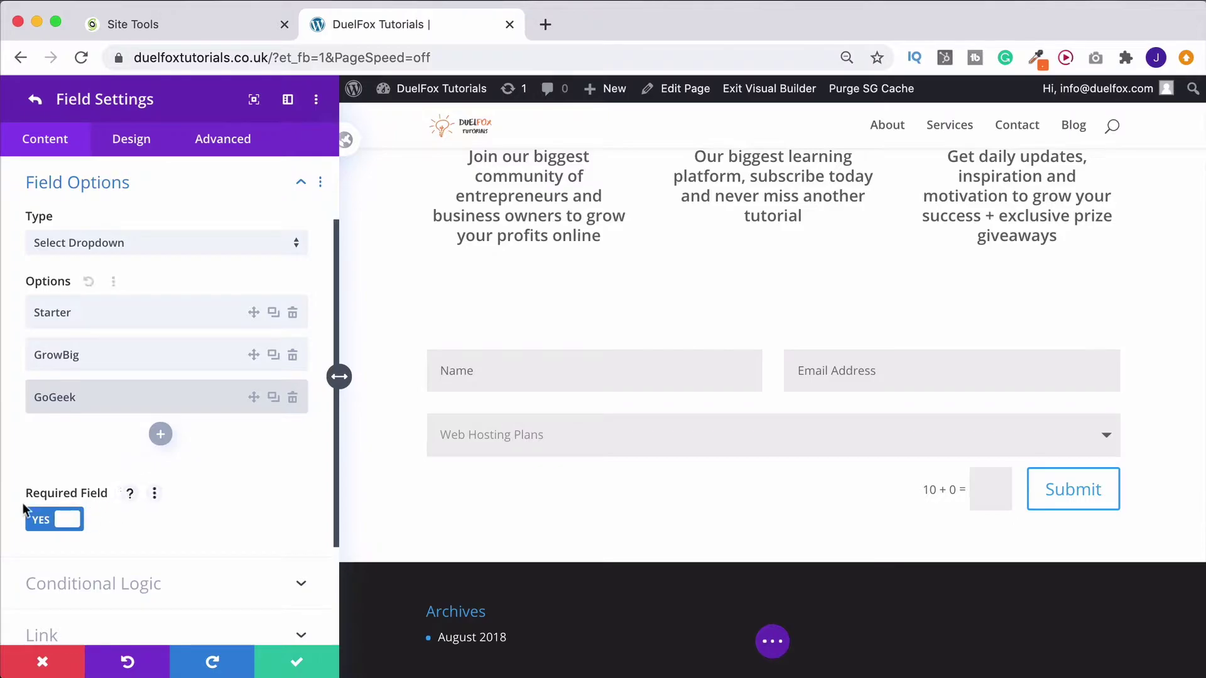
click(55, 524)
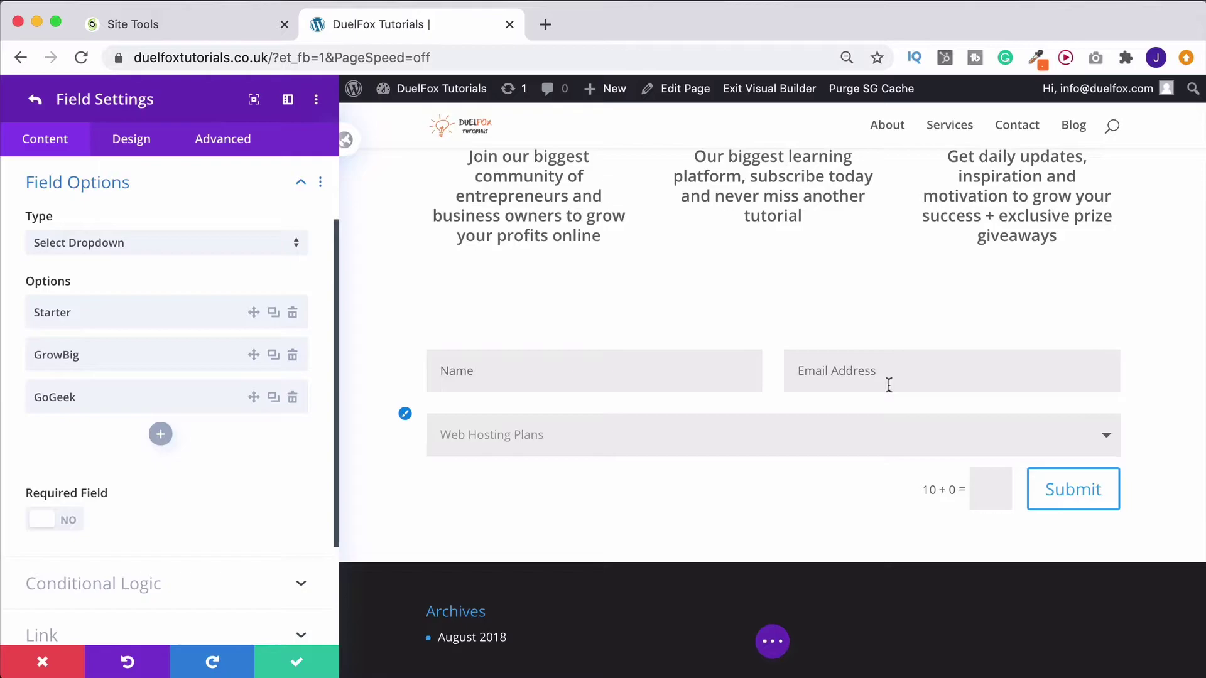
scroll(889, 385, down, 3)
click(47, 520)
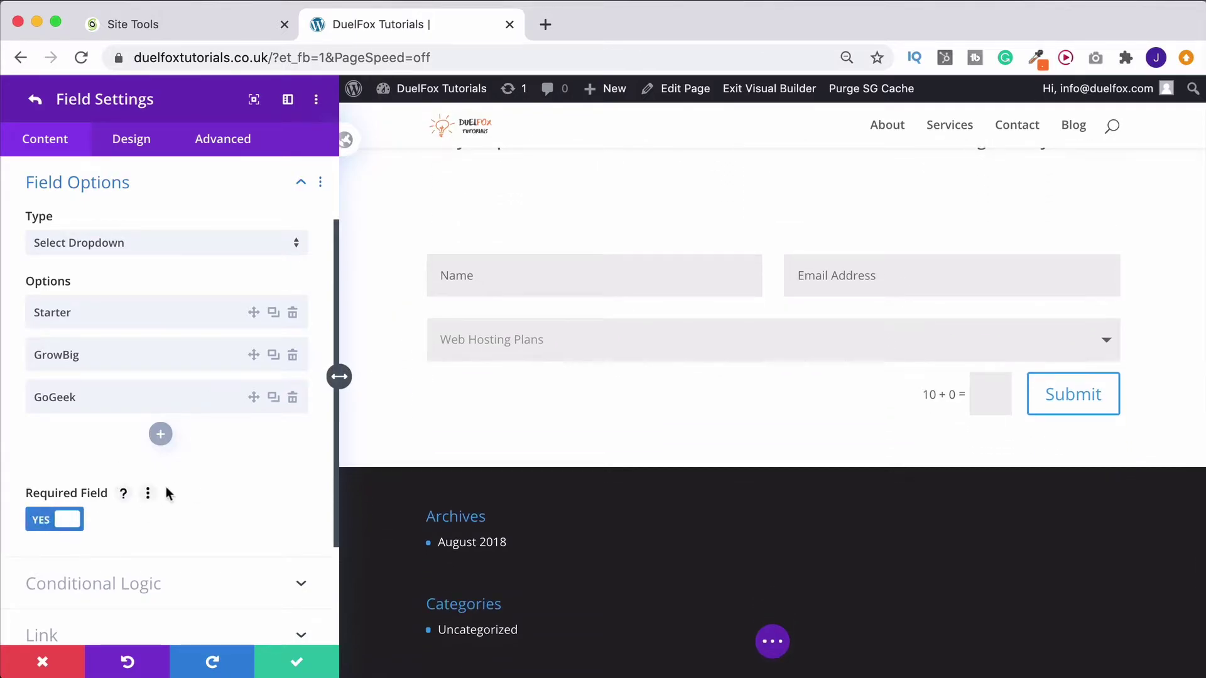
scroll(535, 485, up, 5)
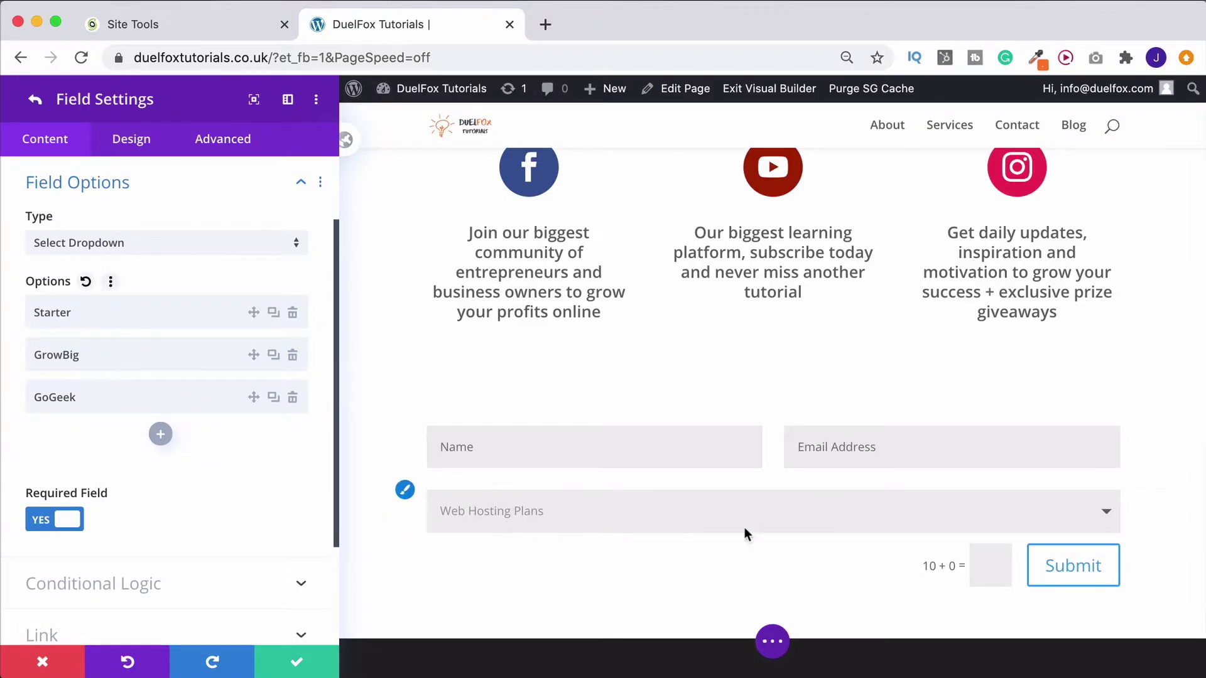
scroll(146, 366, up, 2)
scroll(147, 368, up, 1)
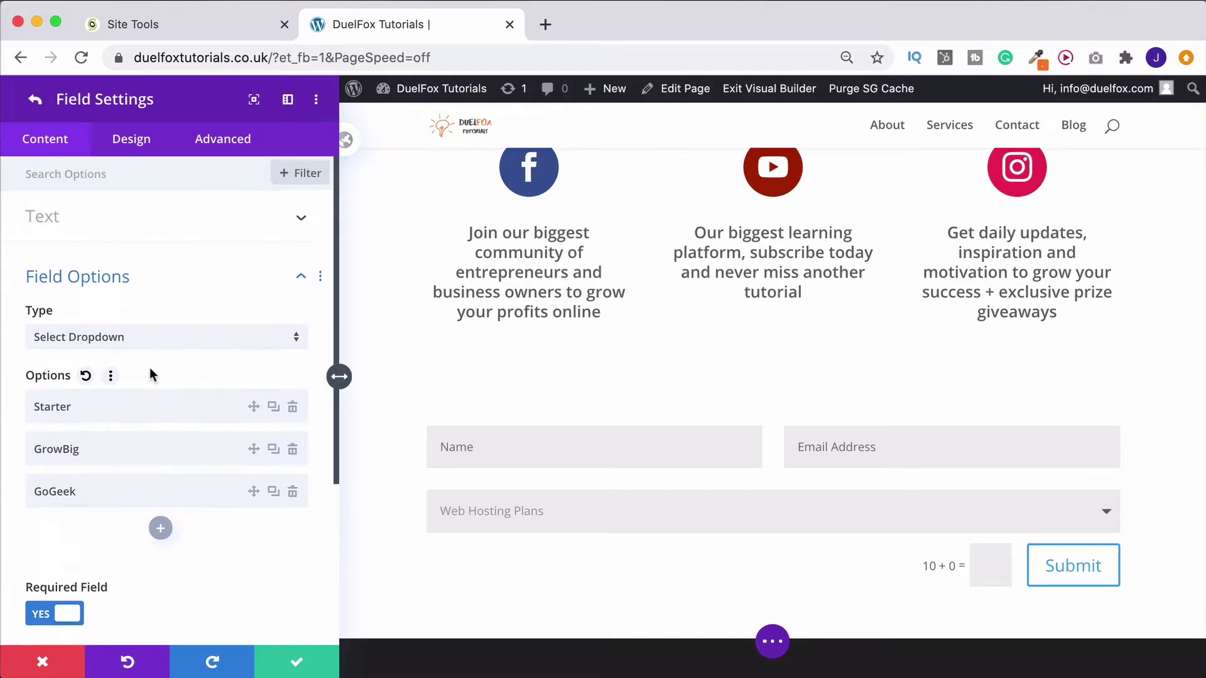
Add another form field titled 'Options' and make it a checkboxes field.
click(35, 108)
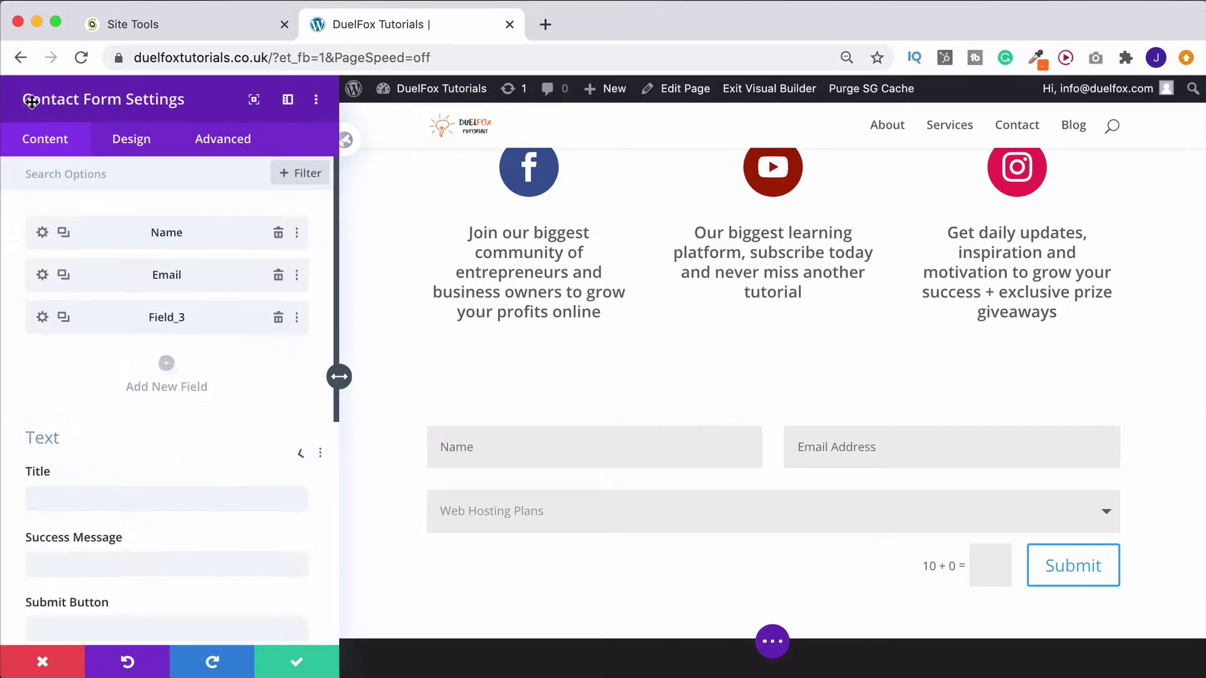
click(158, 361)
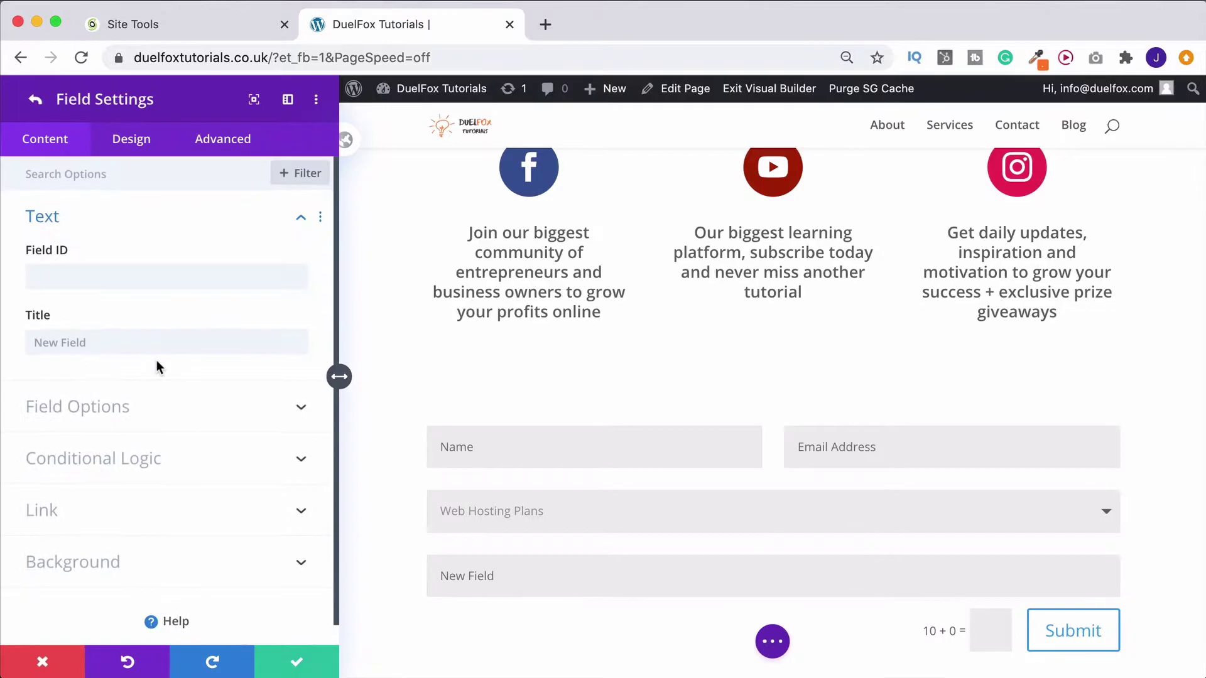
click(95, 343)
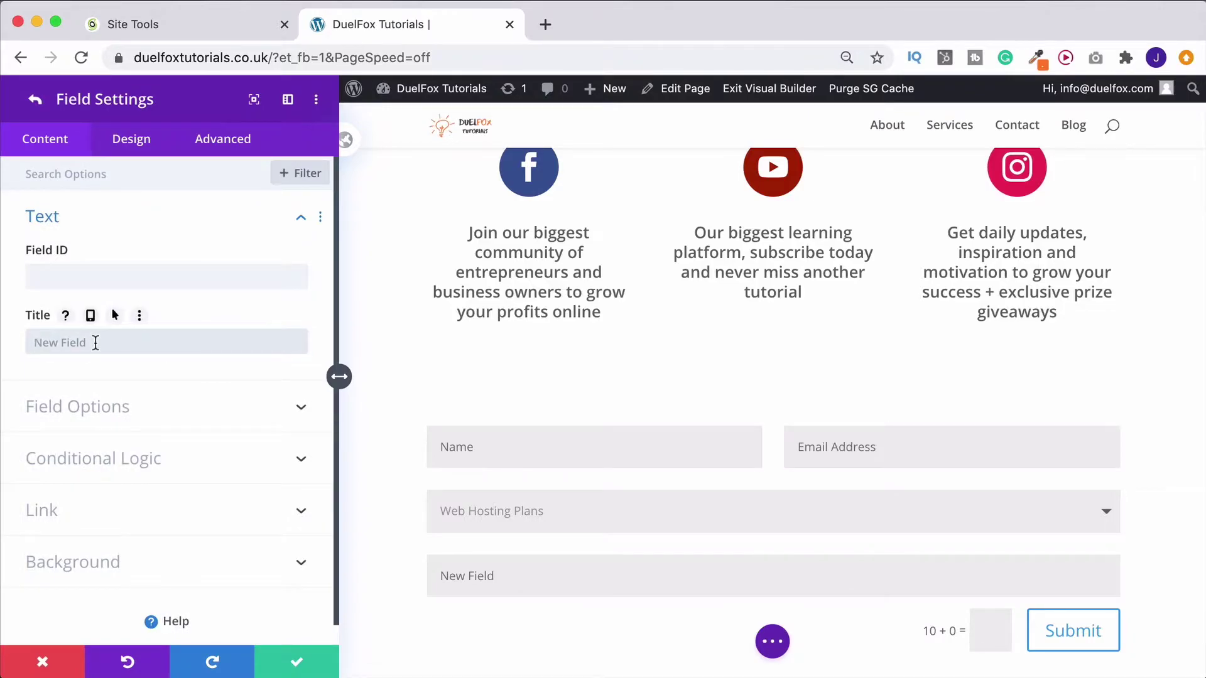
text(Options)
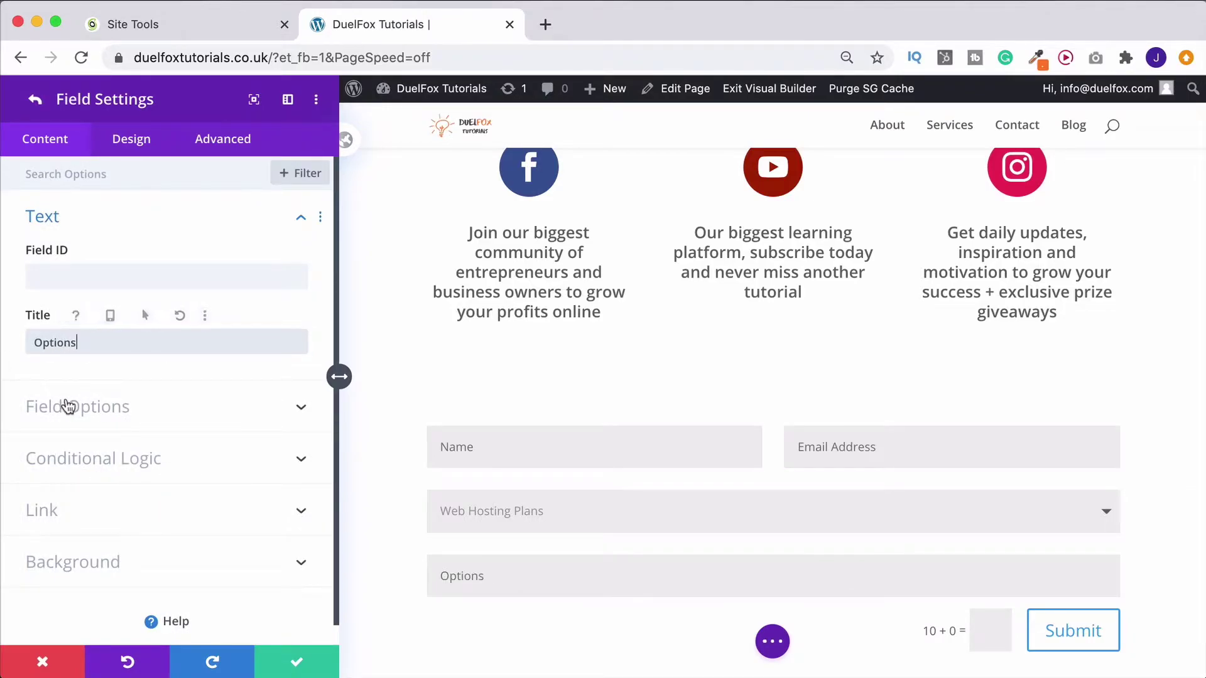
click(74, 405)
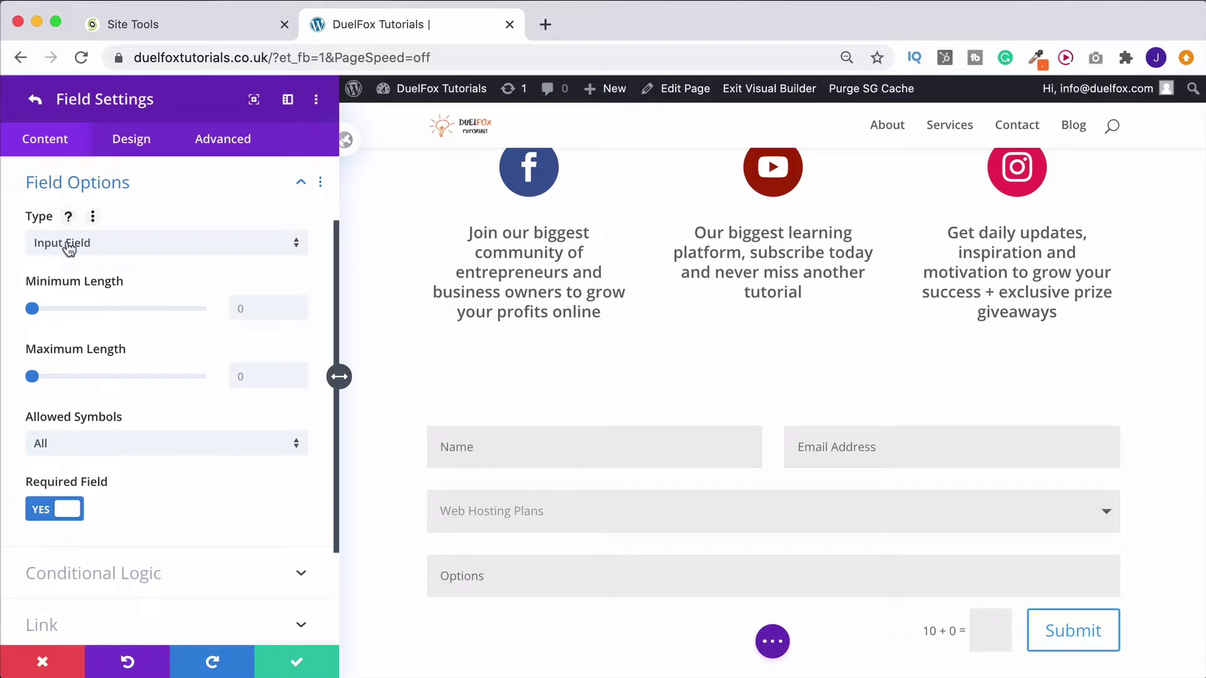
click(68, 243)
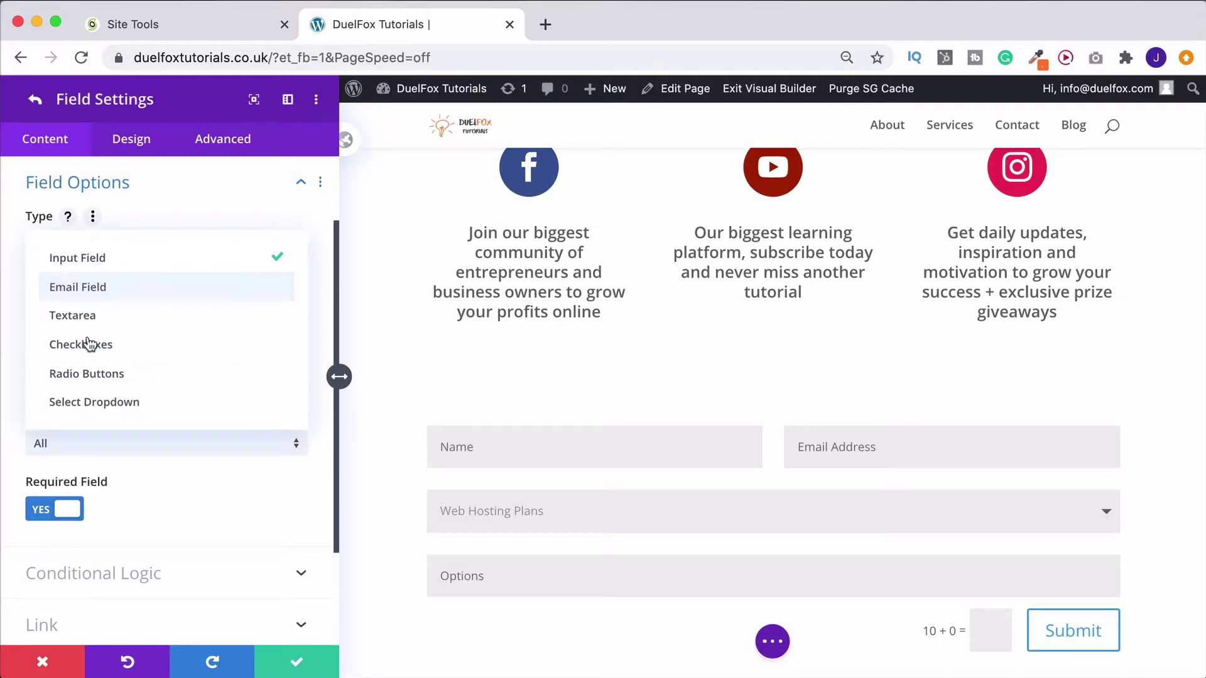
click(88, 344)
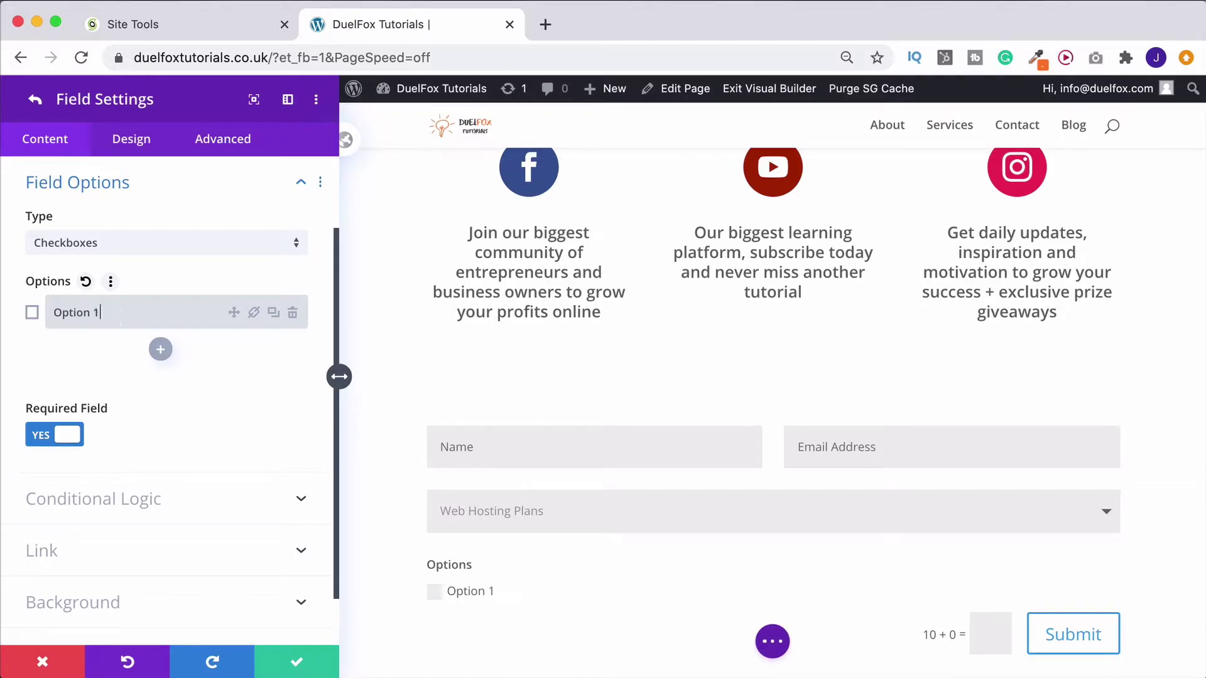
Add the checkbox choices Options 2 and Option 3.
click(161, 350)
text(Options 2)
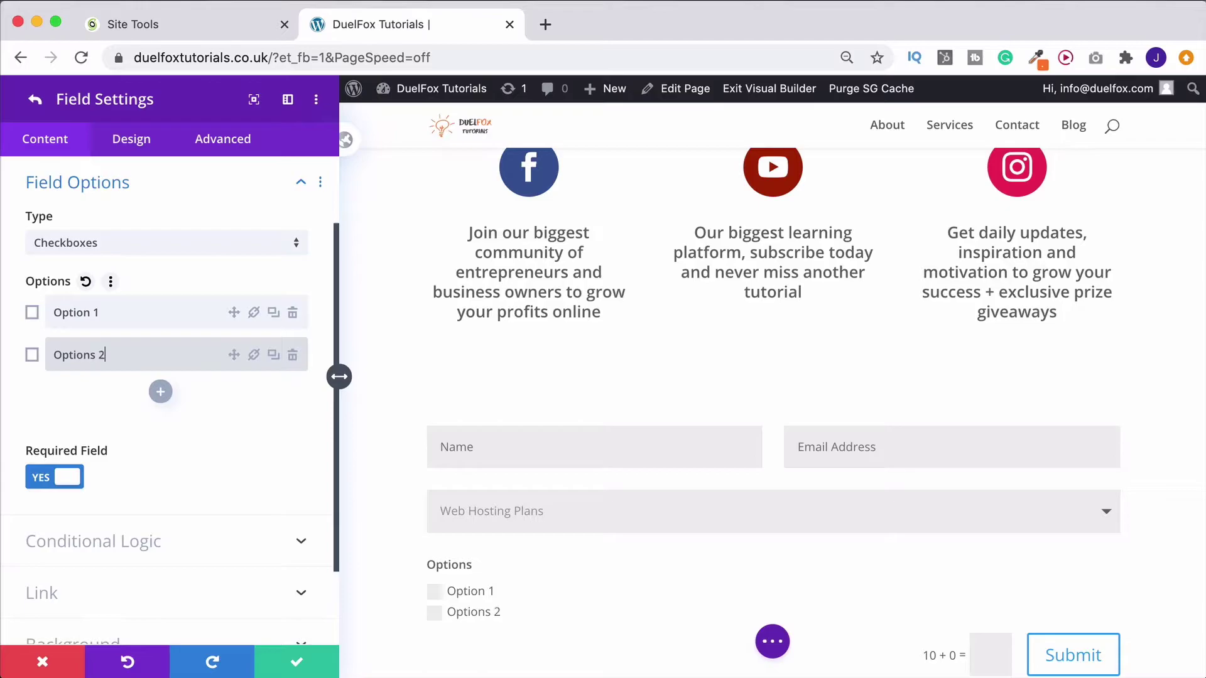
click(161, 391)
text(Option 3)
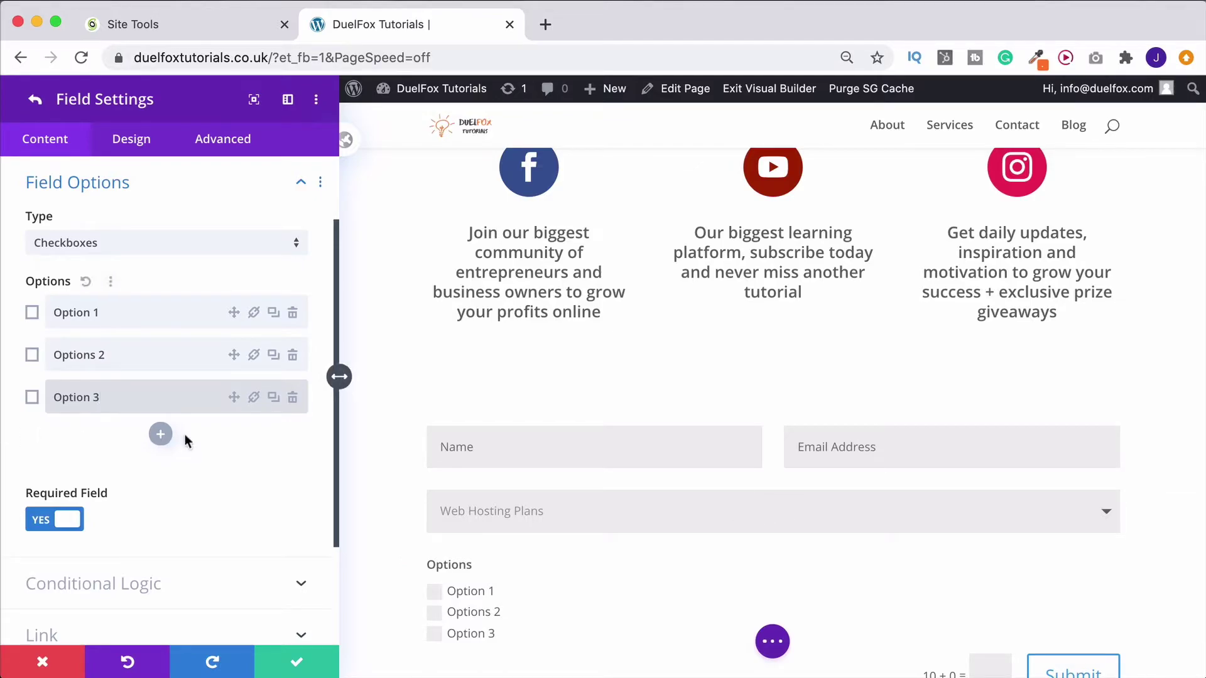
Turn on conditional logic for the Options checkbox field.
scroll(184, 435, down, 3)
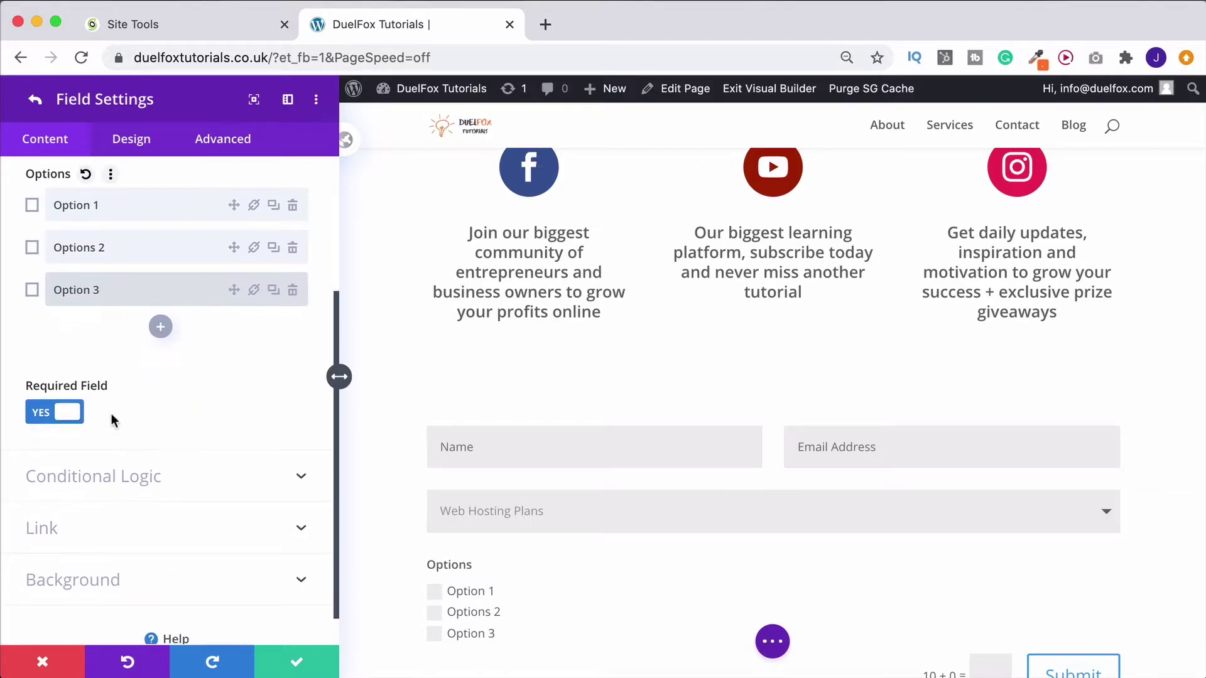
click(171, 477)
click(59, 391)
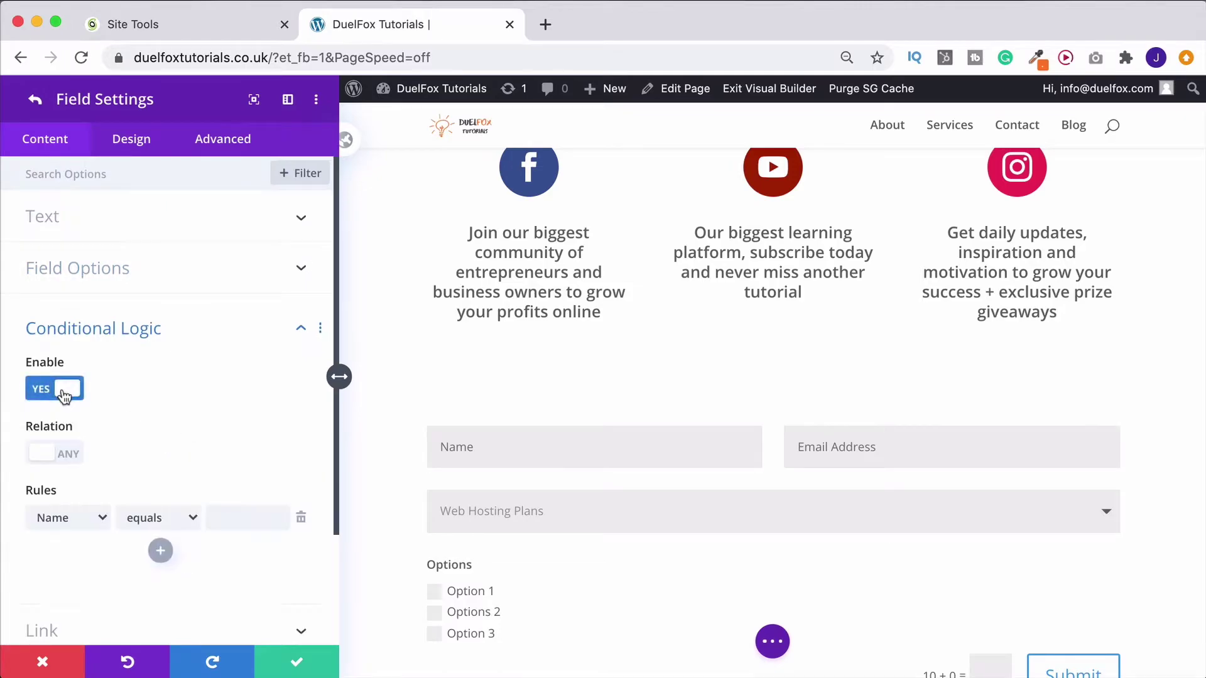
Set the condition rule to Web Hosting Plans equals GoGeek.
scroll(118, 438, down, 2)
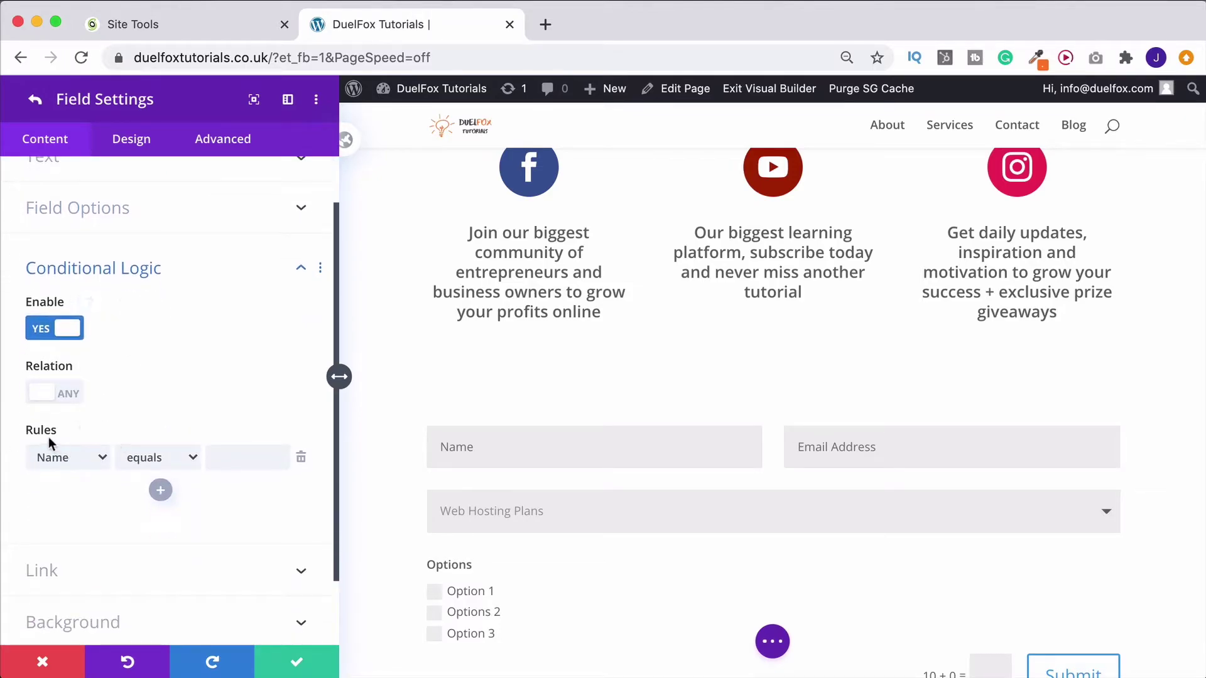
click(84, 454)
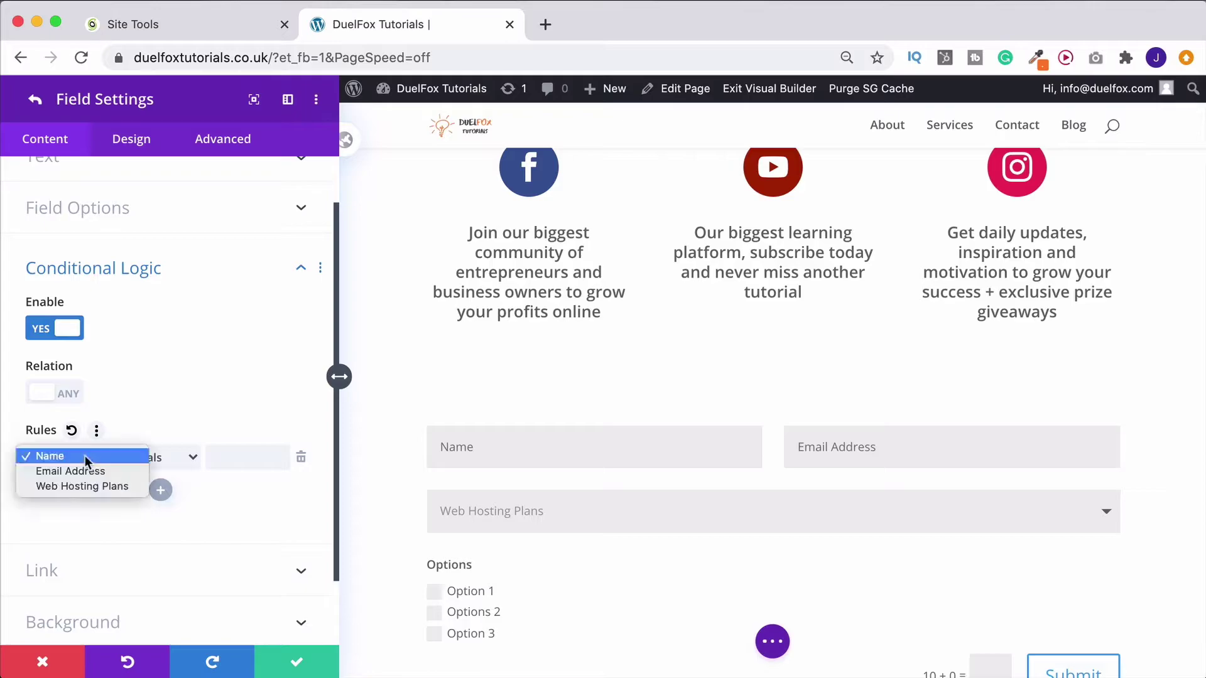
click(69, 486)
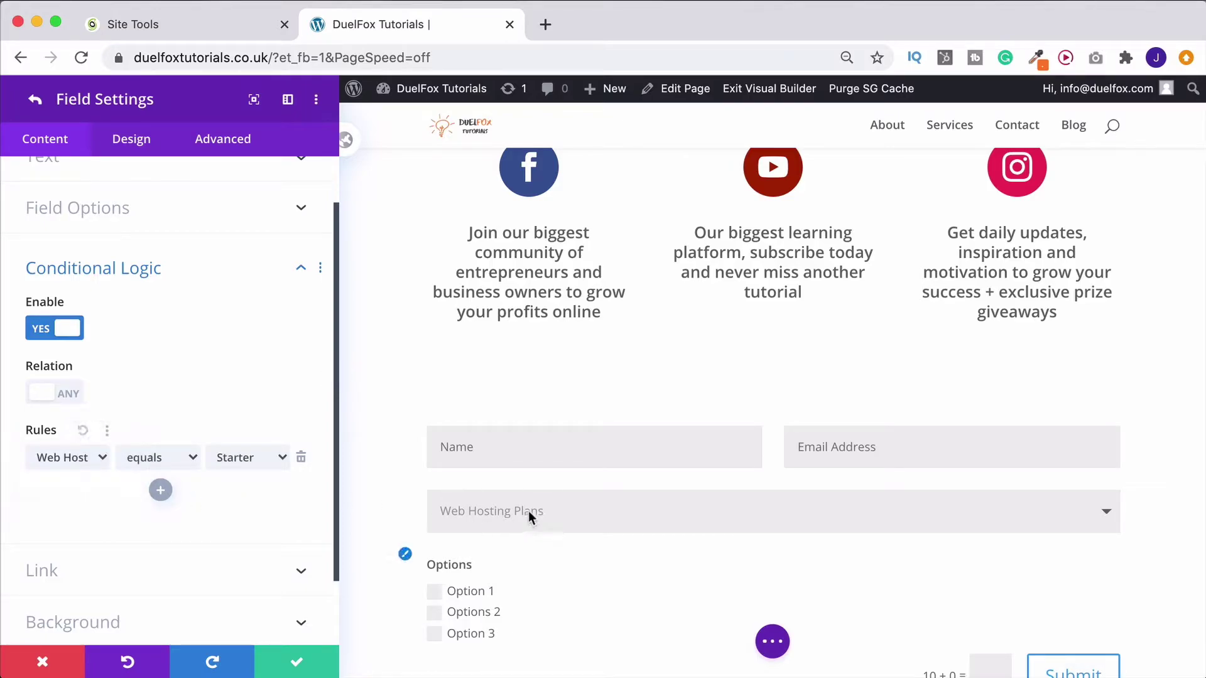
click(52, 448)
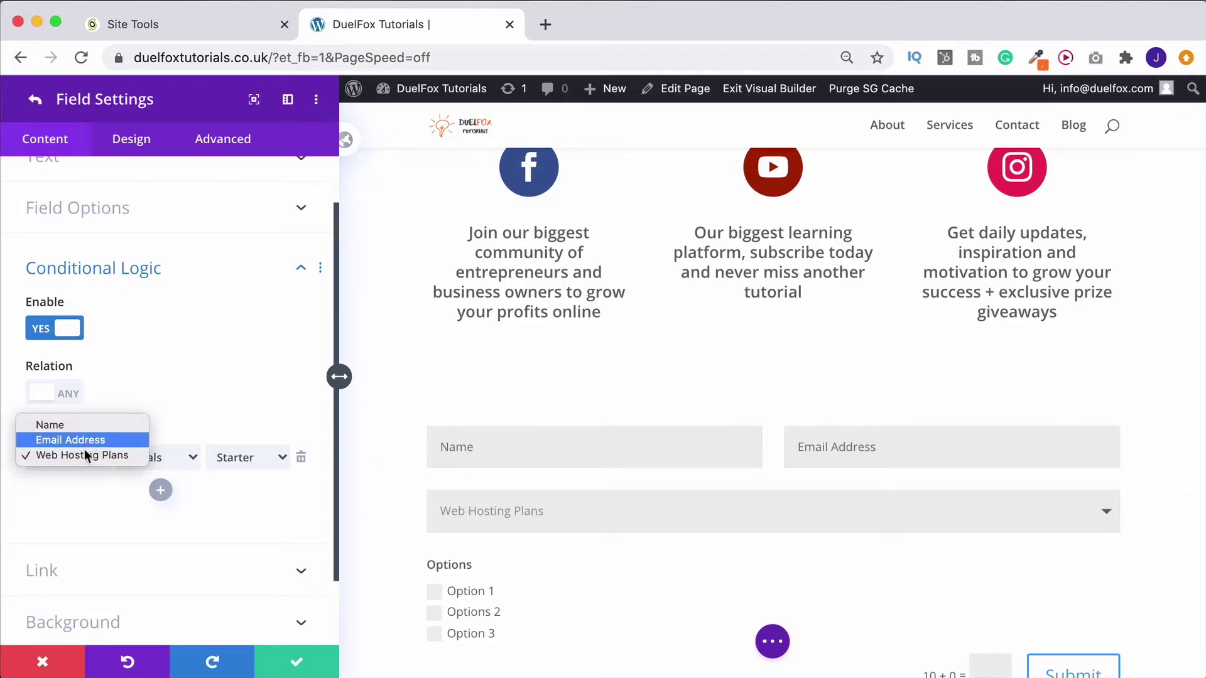
click(63, 453)
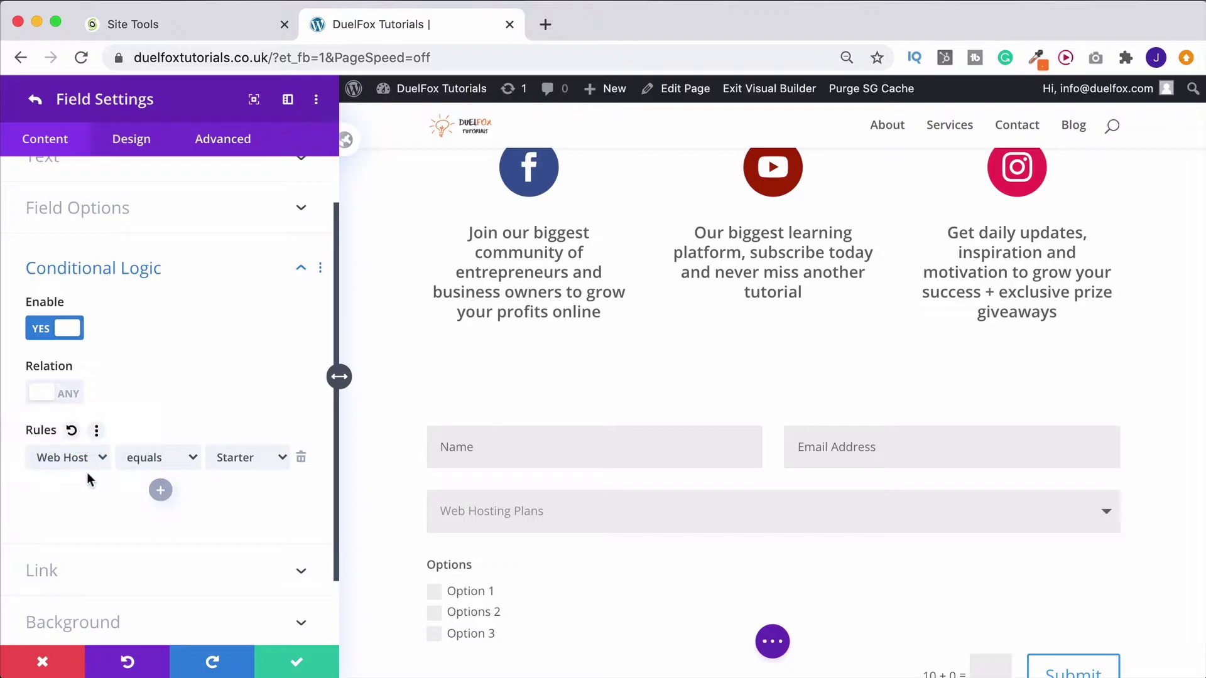
click(174, 460)
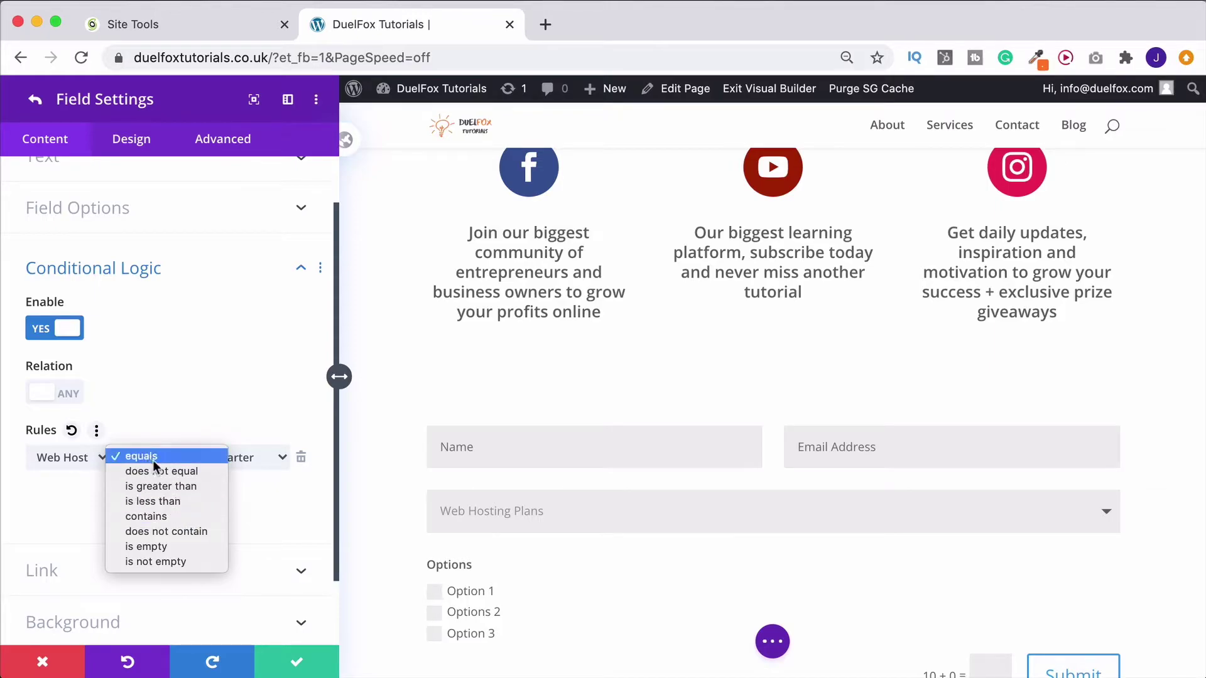
click(239, 373)
click(260, 457)
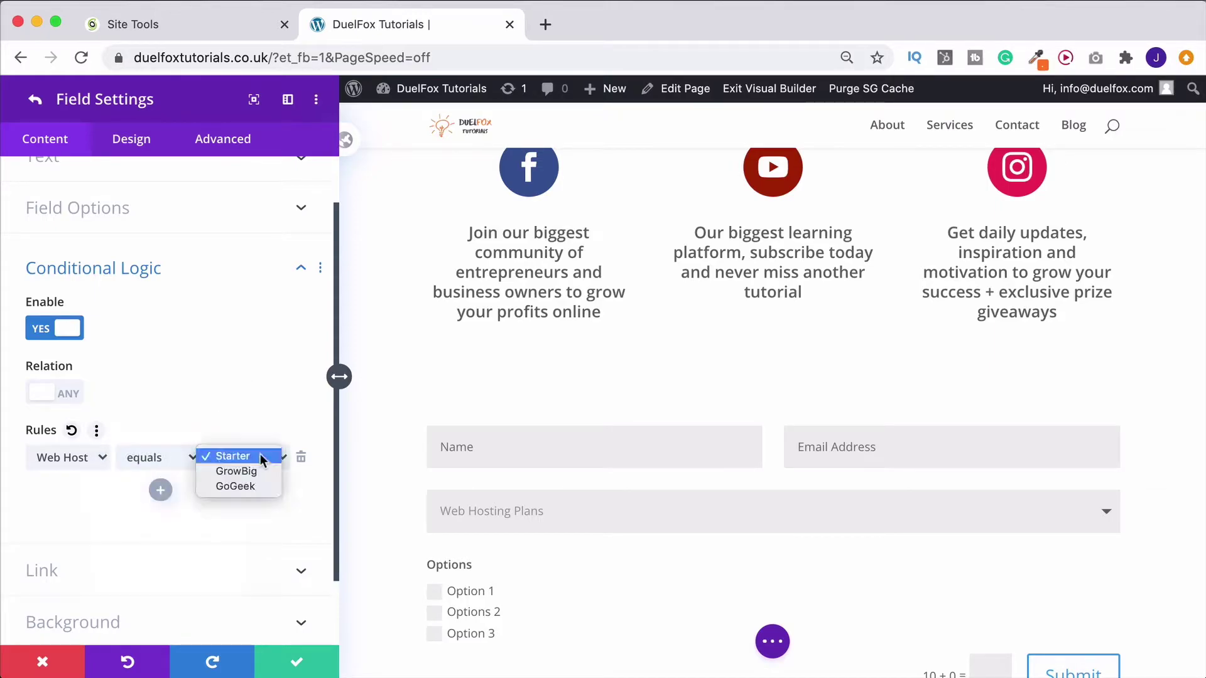
click(228, 485)
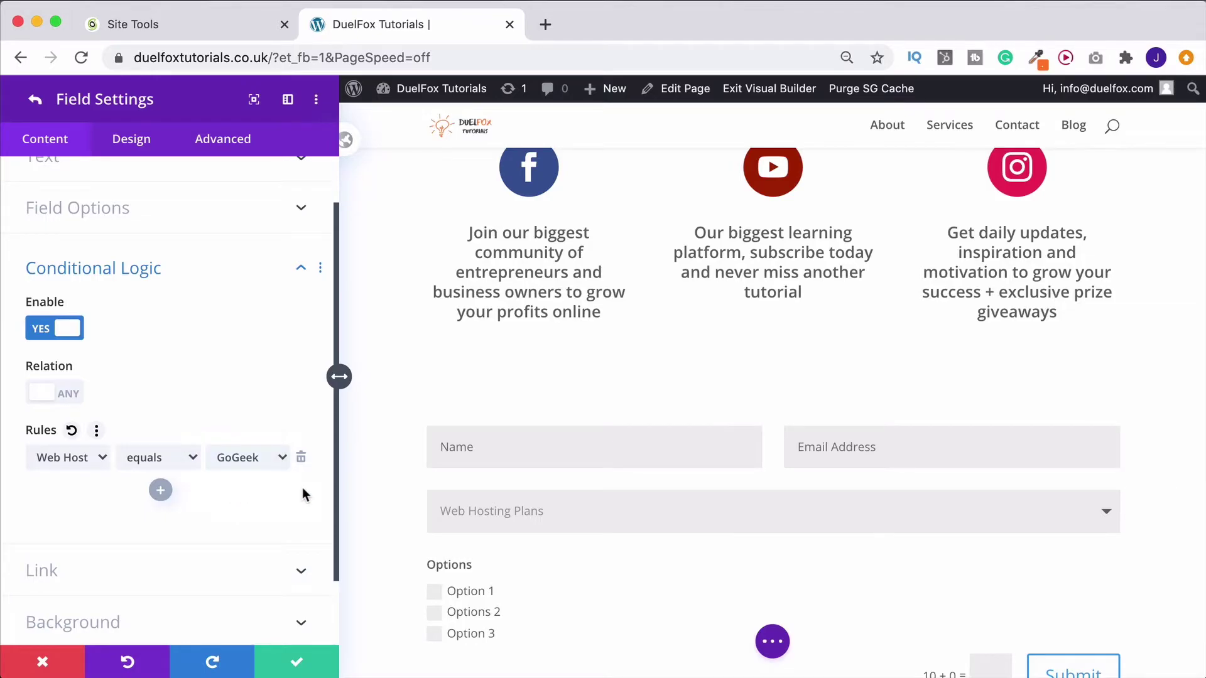
scroll(361, 487, down, 2)
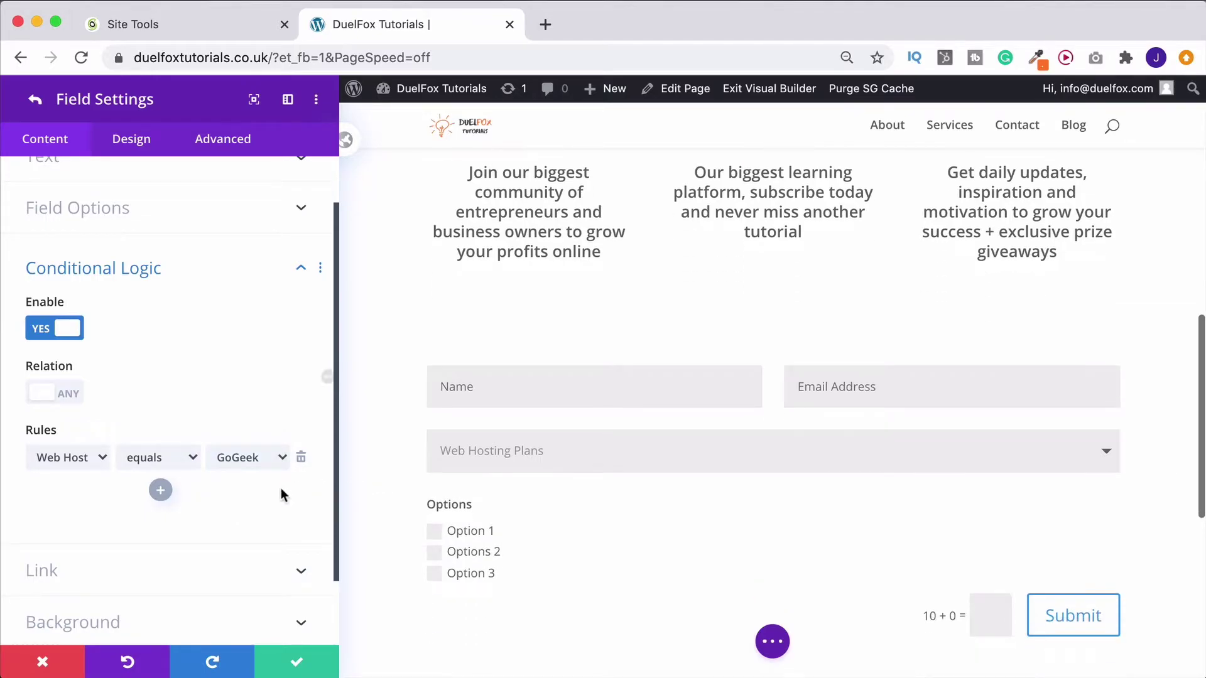
Confirm the field and contact form settings, then save the page.
click(297, 661)
click(300, 659)
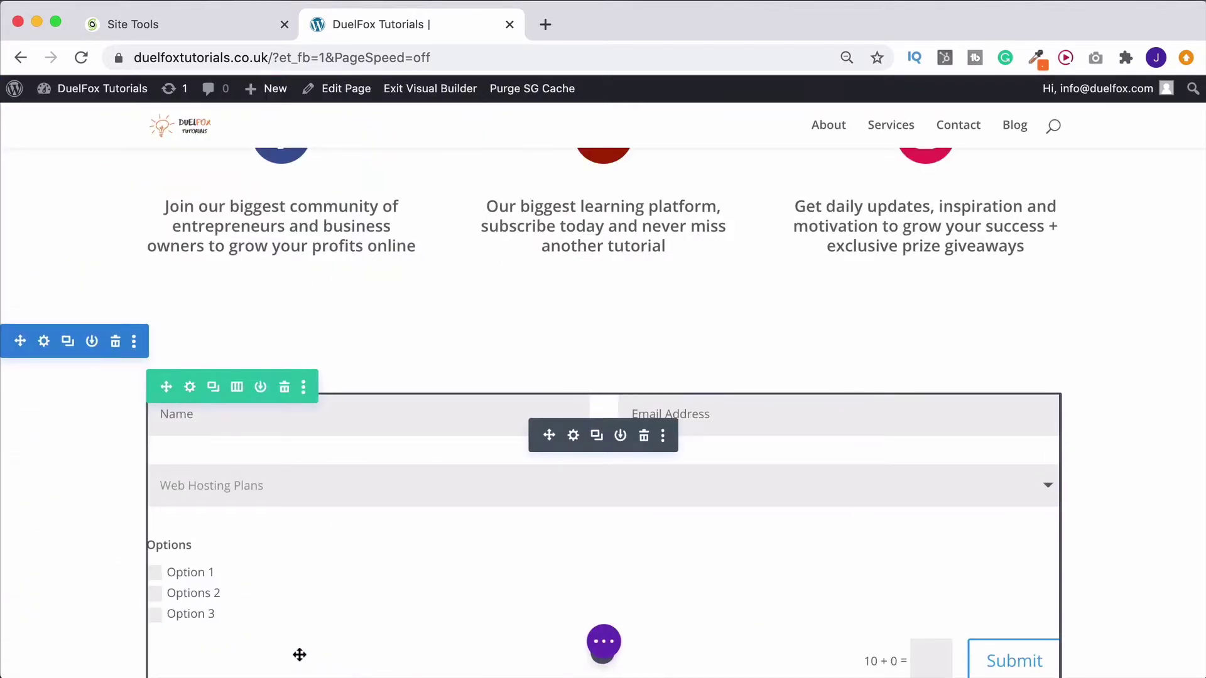
click(603, 641)
click(1157, 640)
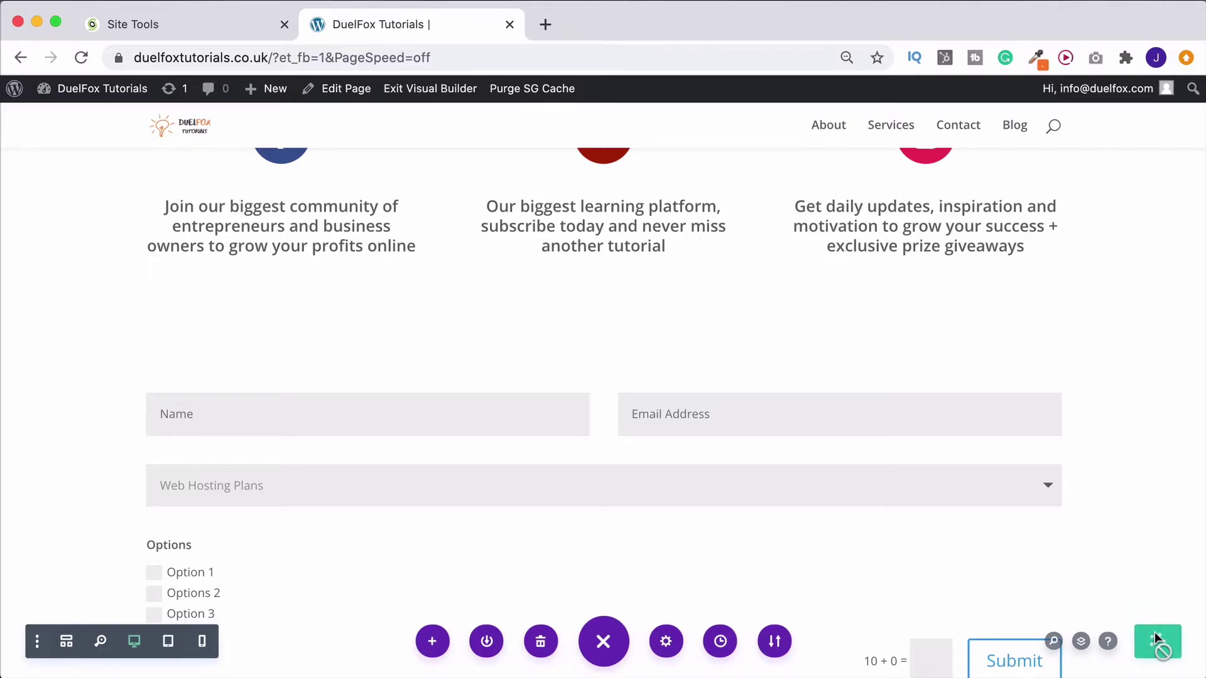
On the live page, check Options stay hidden for Starter and appear for GoGeek, then re-enter the builder.
click(432, 92)
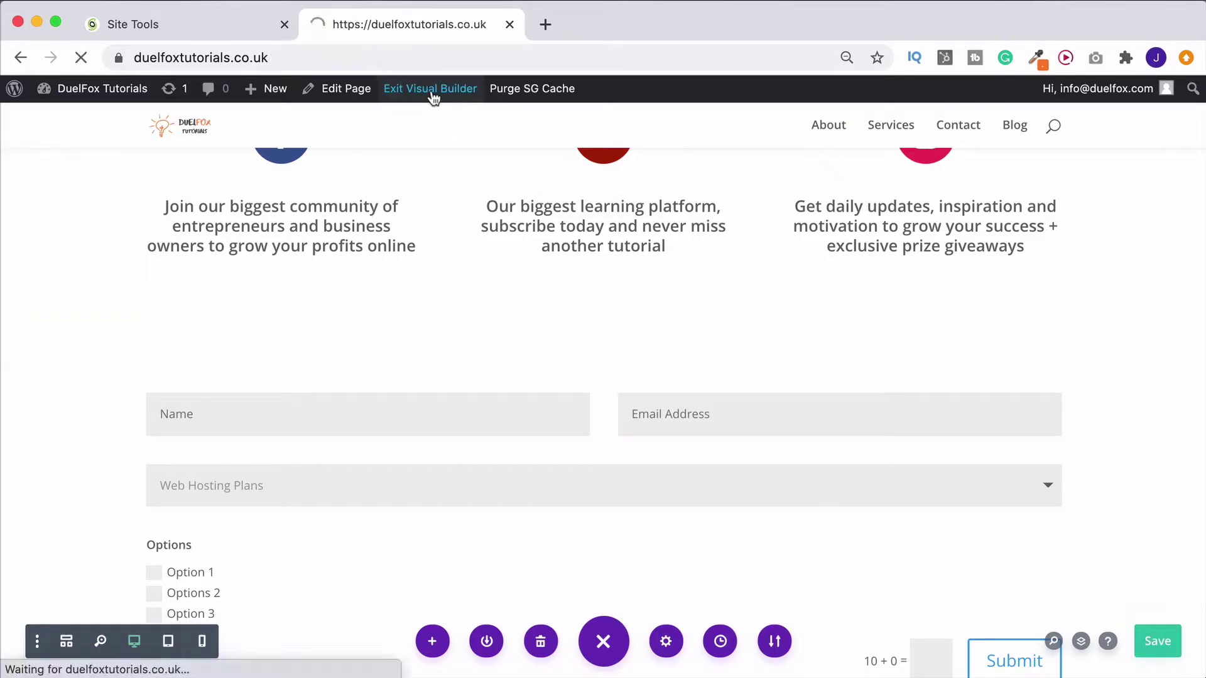
scroll(528, 317, down, 10)
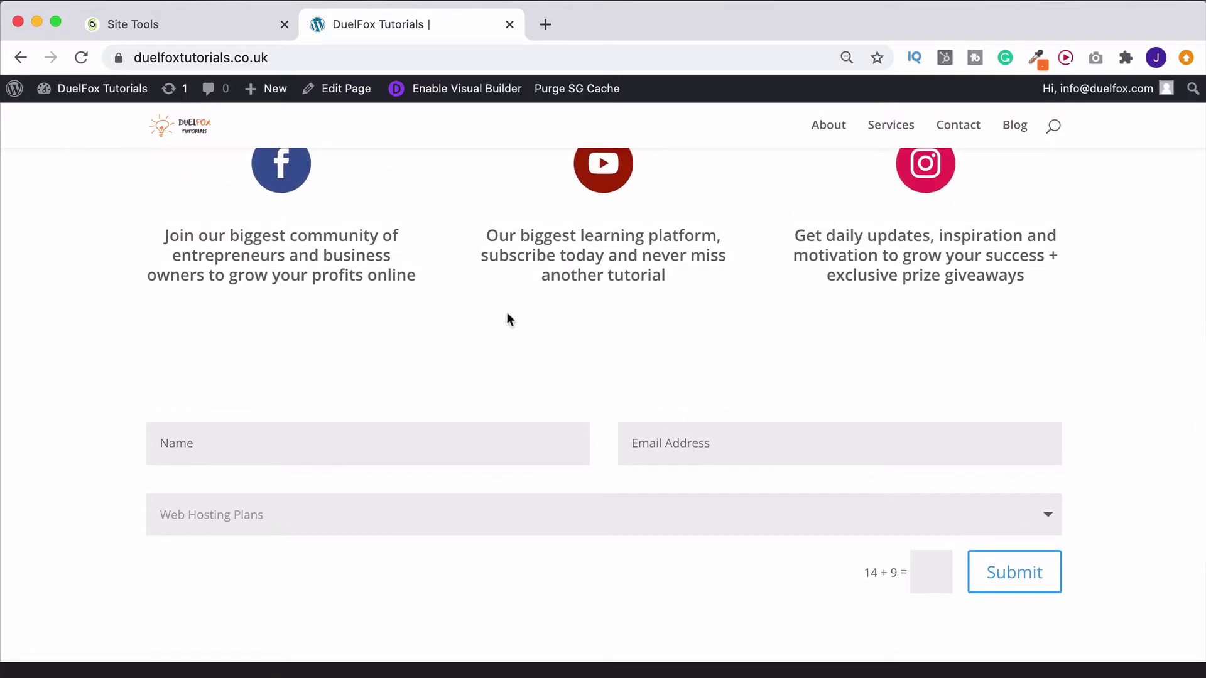
click(217, 509)
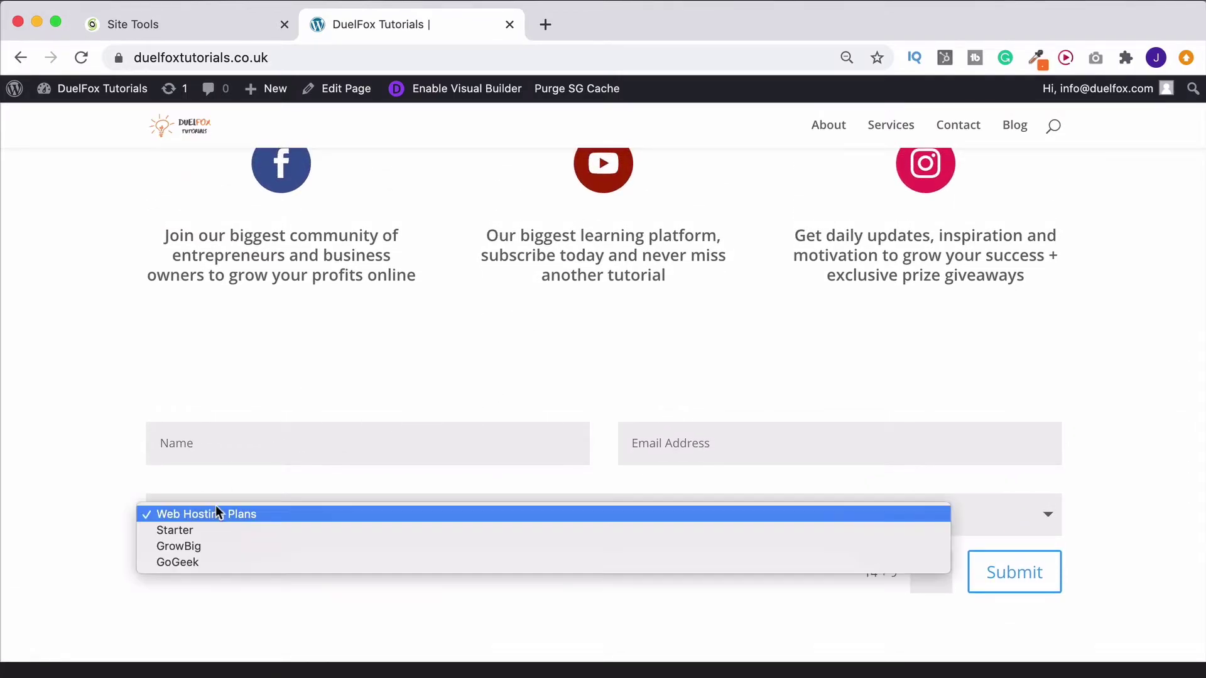
click(195, 533)
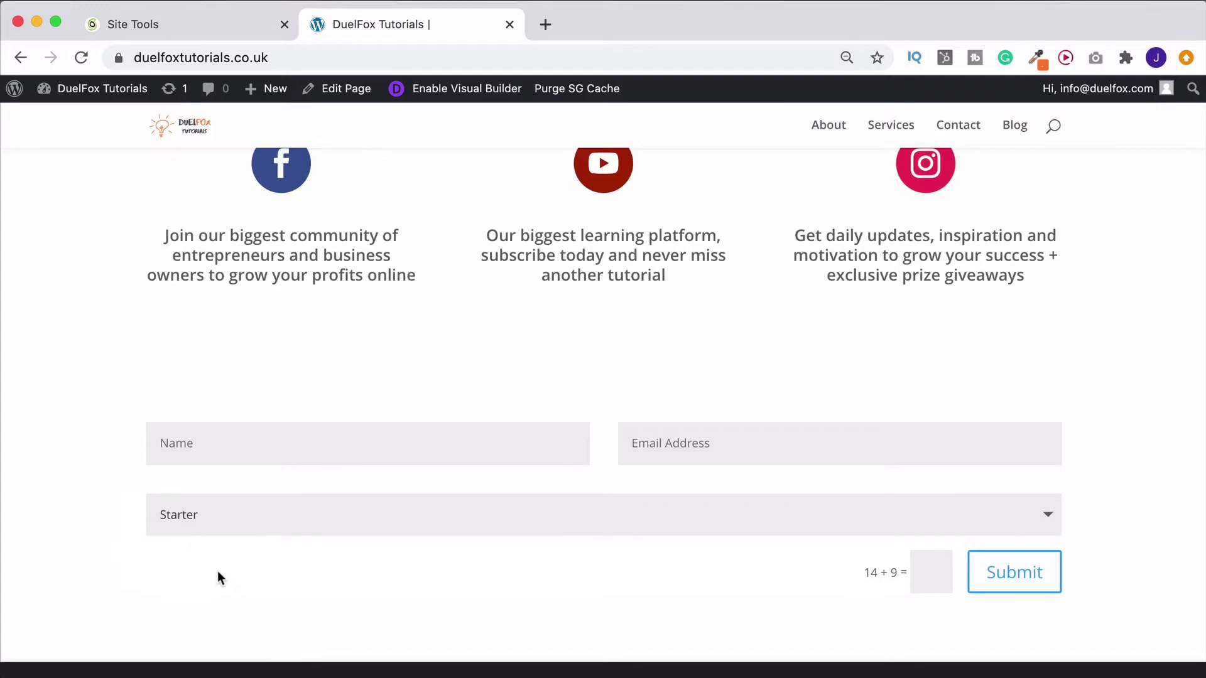
click(234, 516)
click(186, 544)
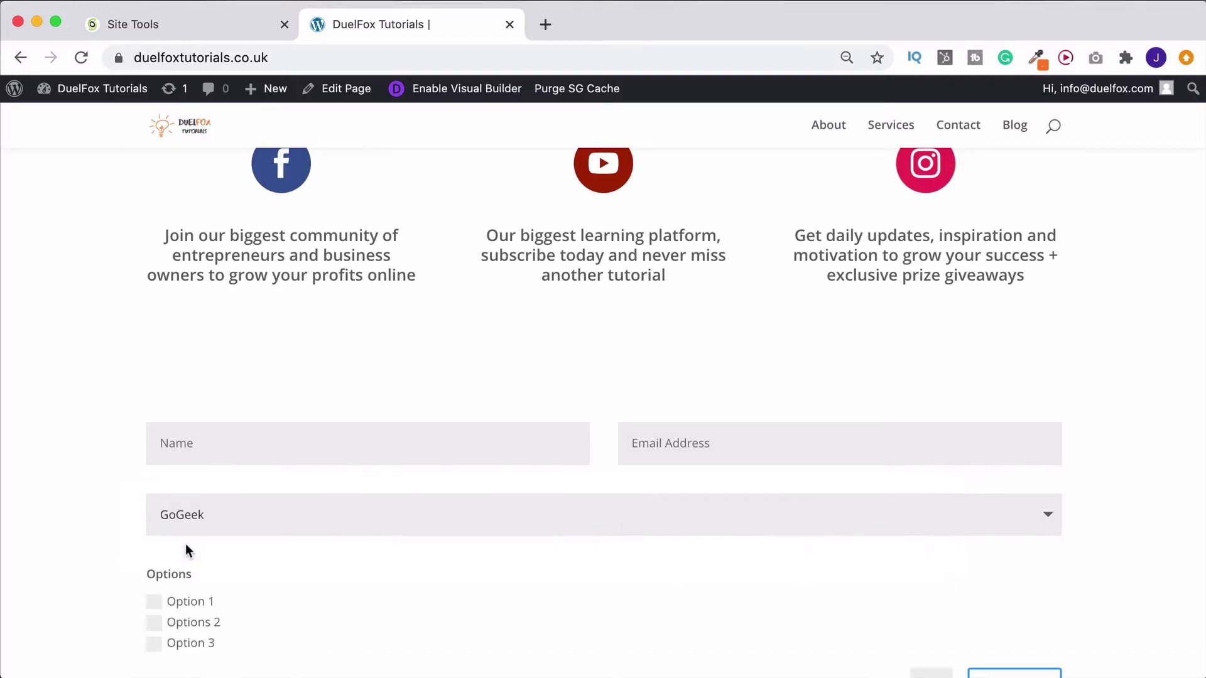
scroll(195, 603, down, 3)
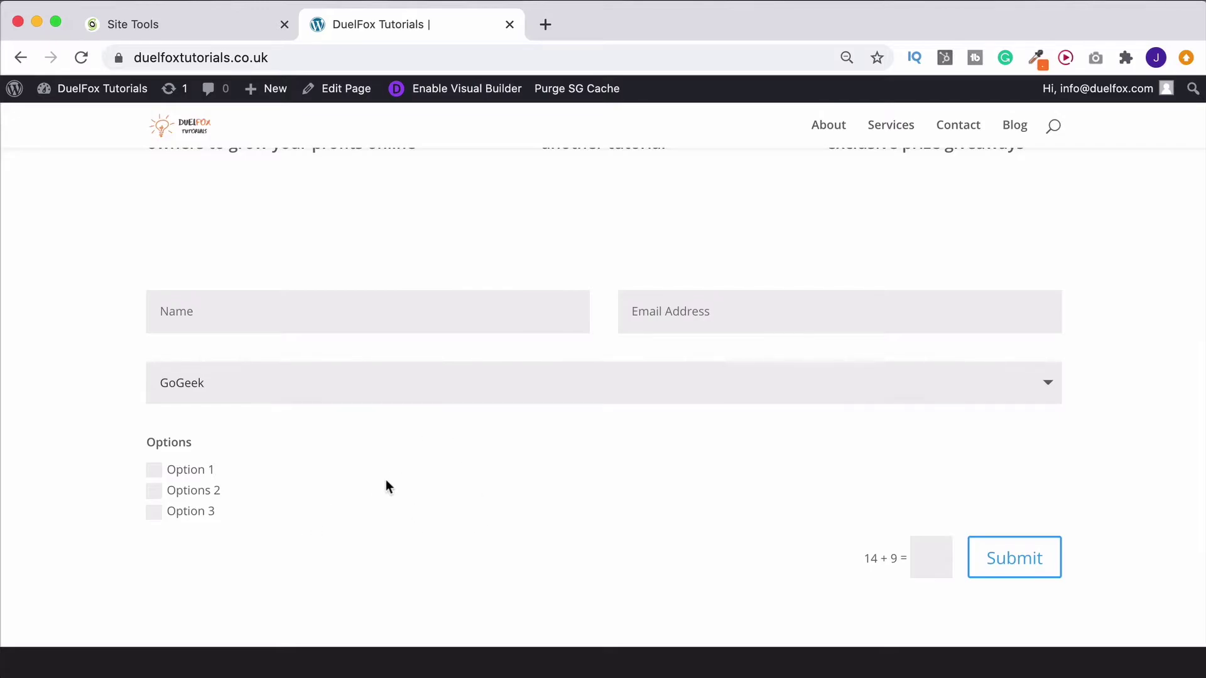
click(477, 91)
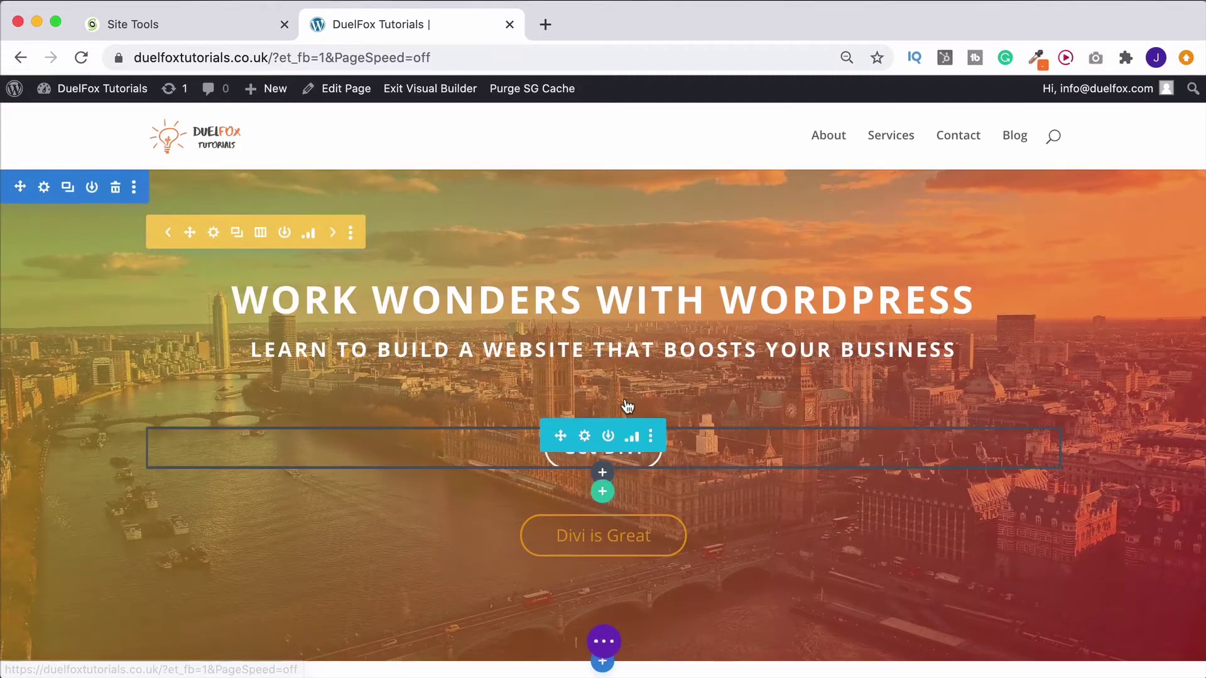
scroll(584, 402, down, 15)
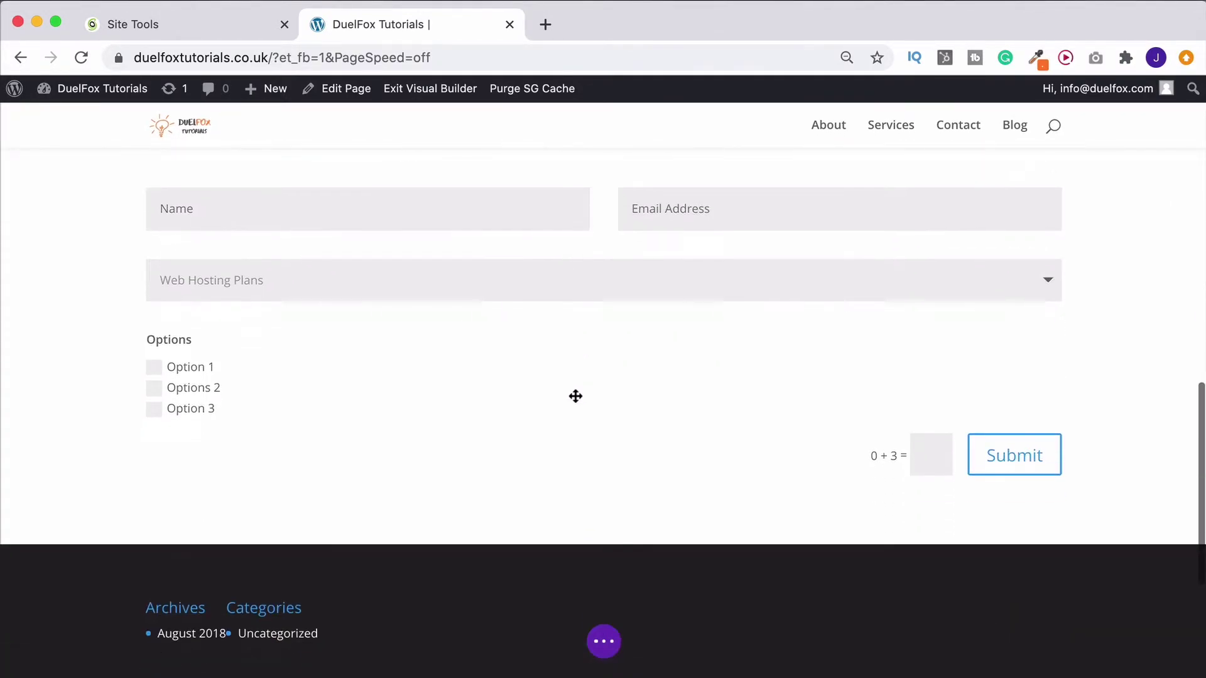
scroll(575, 395, up, 3)
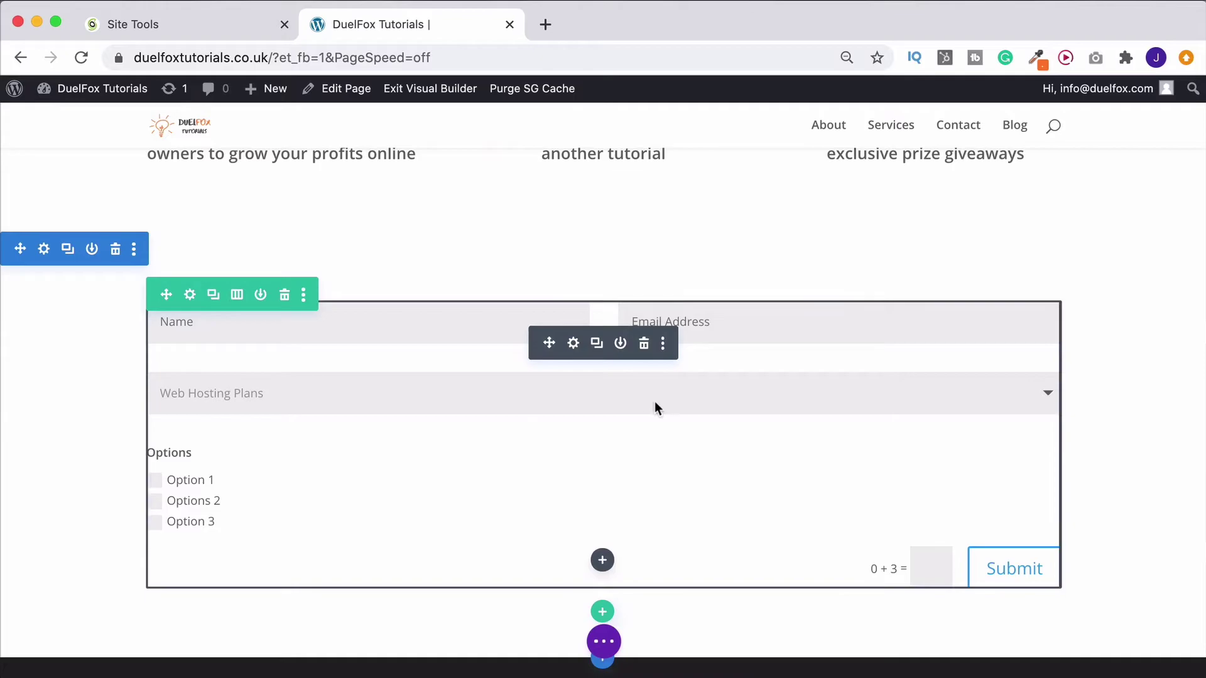
click(573, 343)
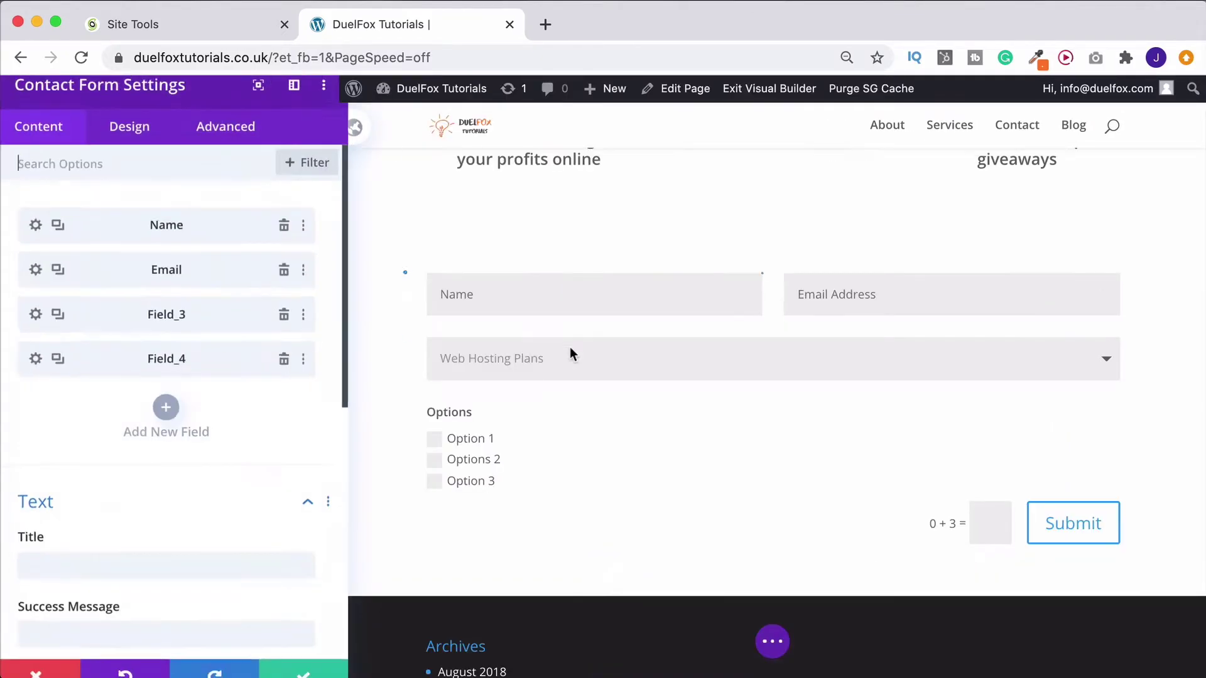
click(130, 141)
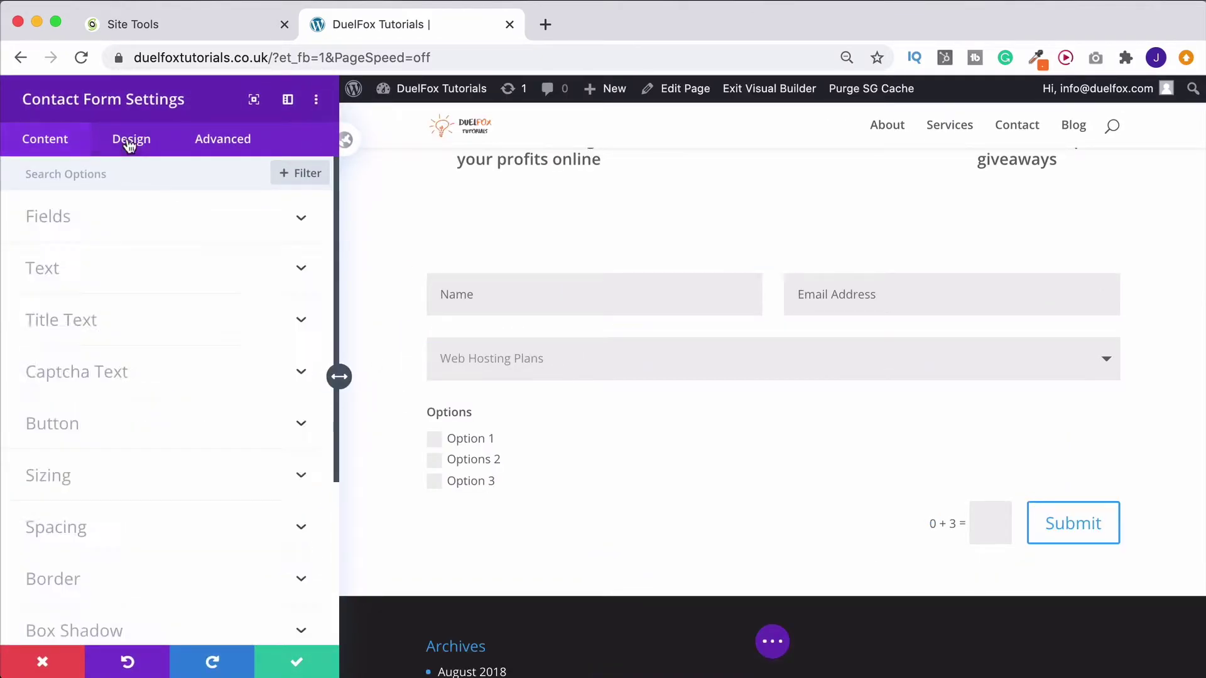
click(98, 220)
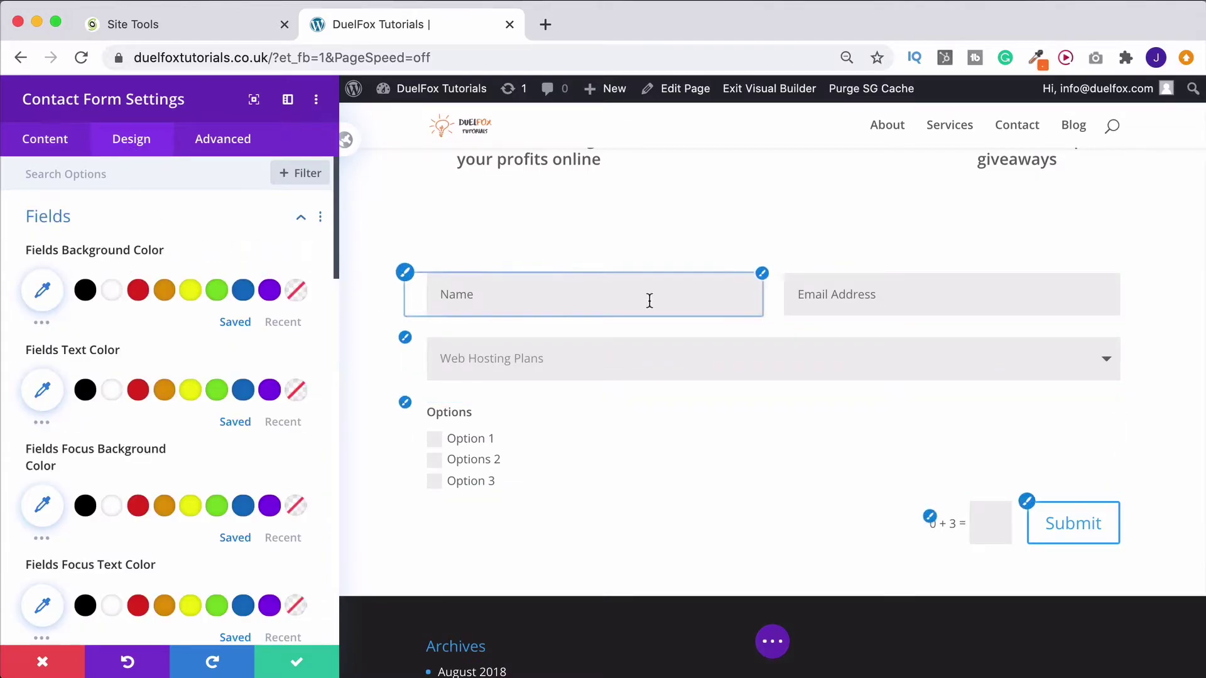
click(218, 292)
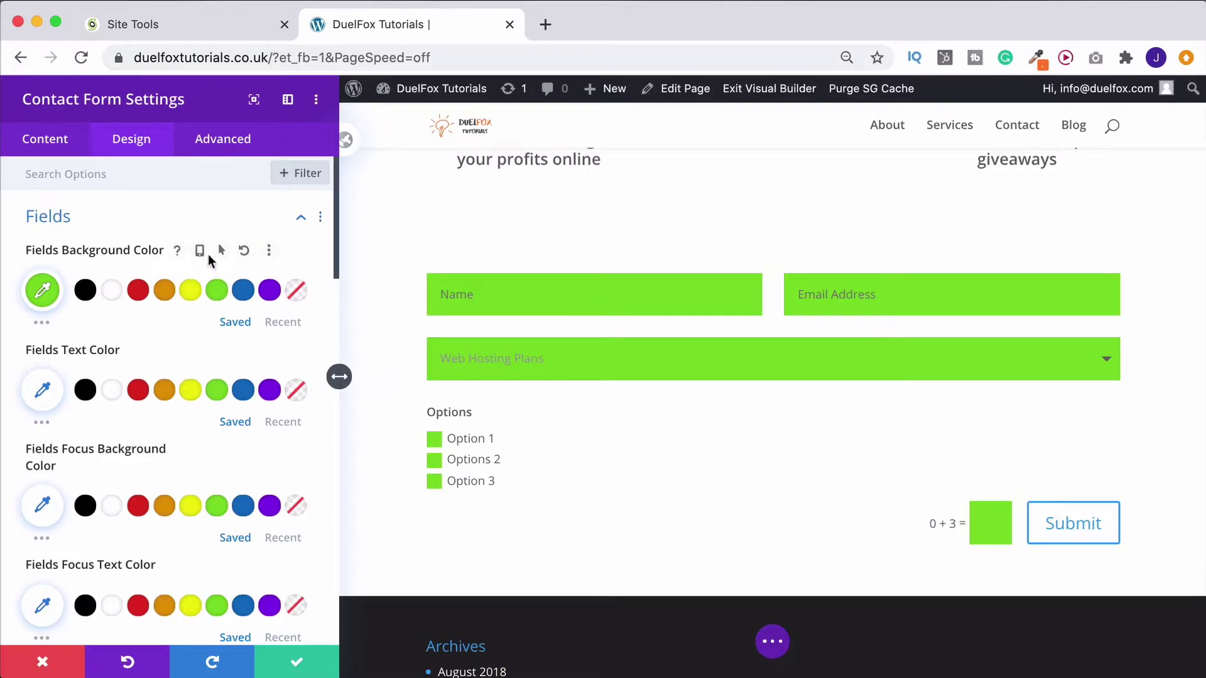
click(243, 250)
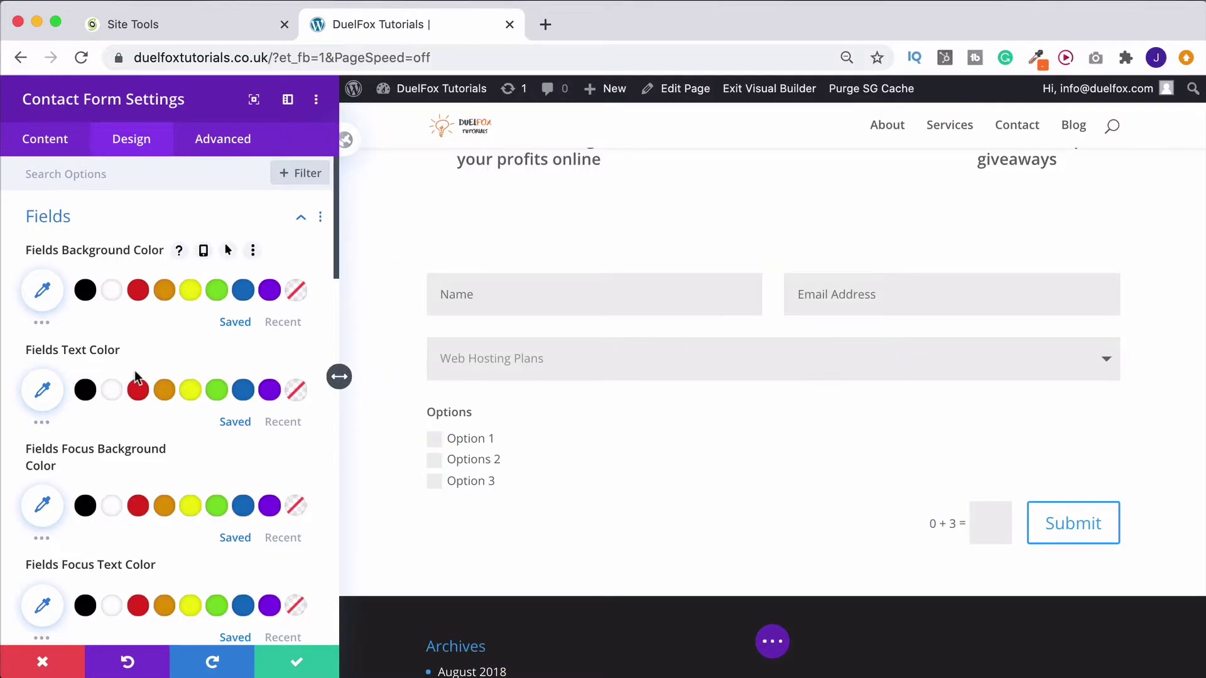
scroll(170, 339, down, 2)
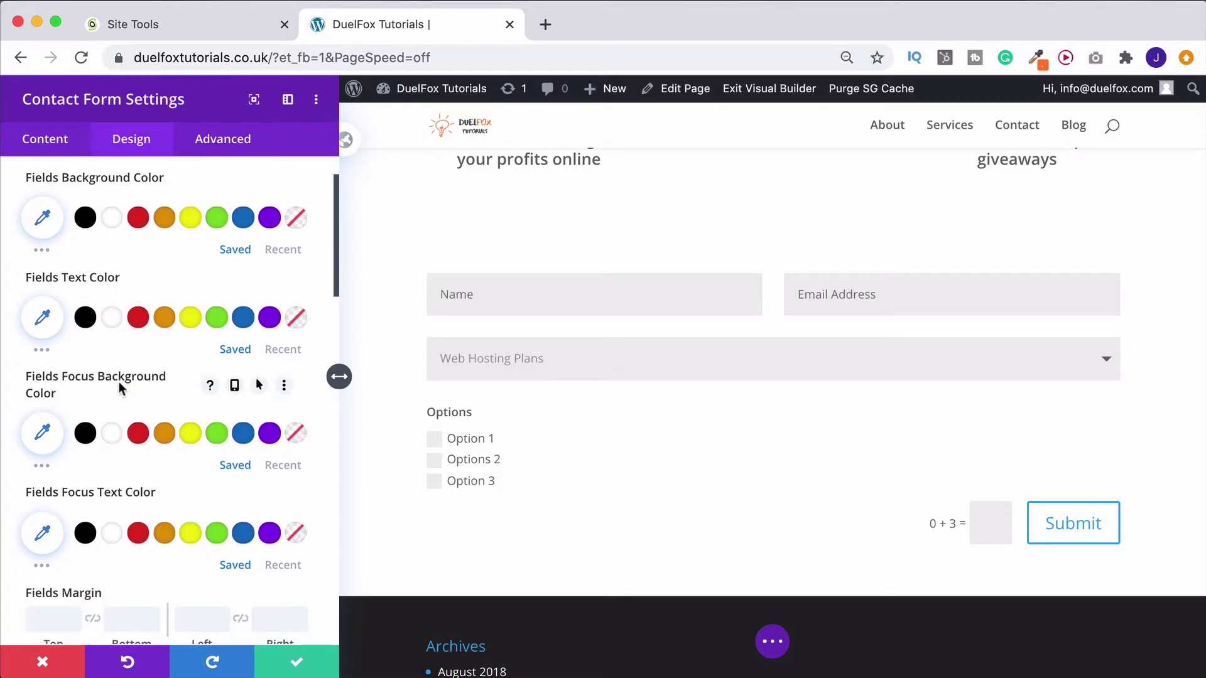
click(216, 433)
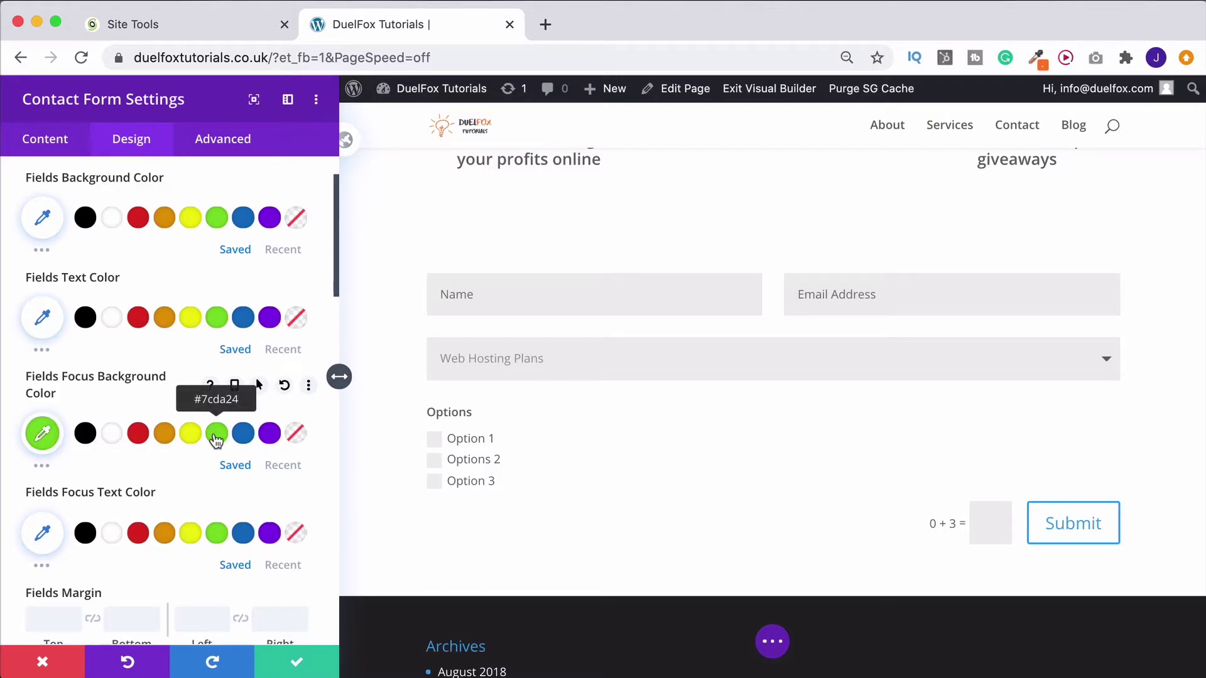
click(515, 294)
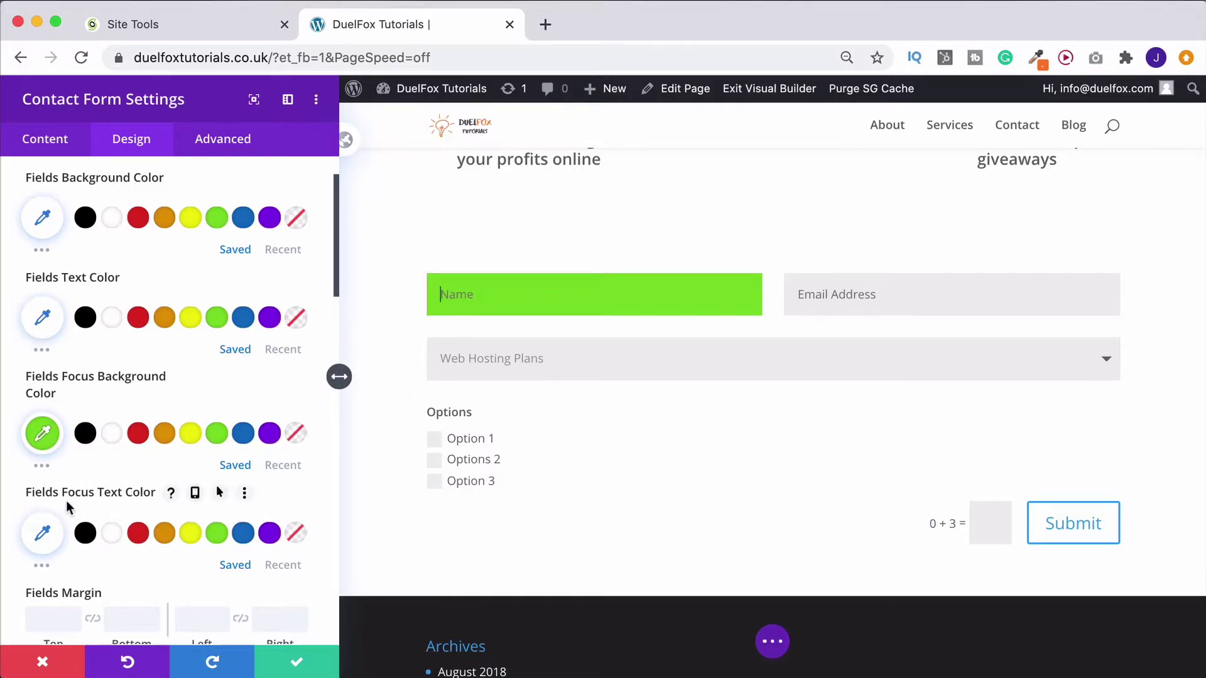
click(138, 535)
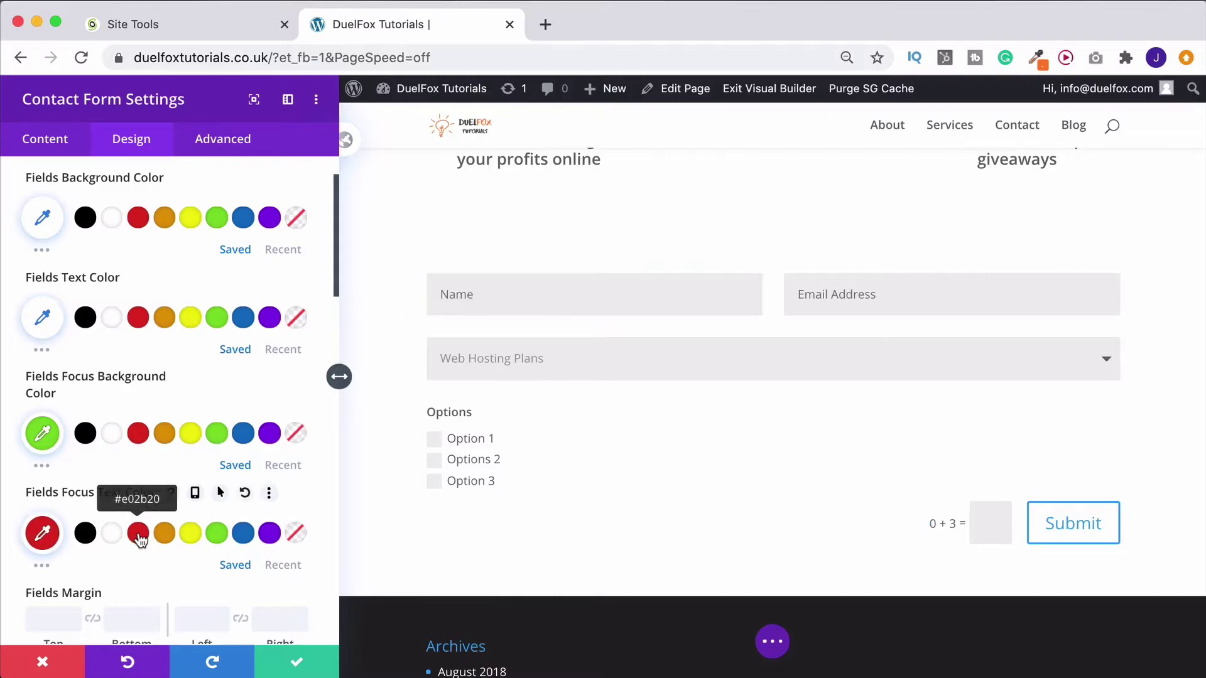
click(496, 295)
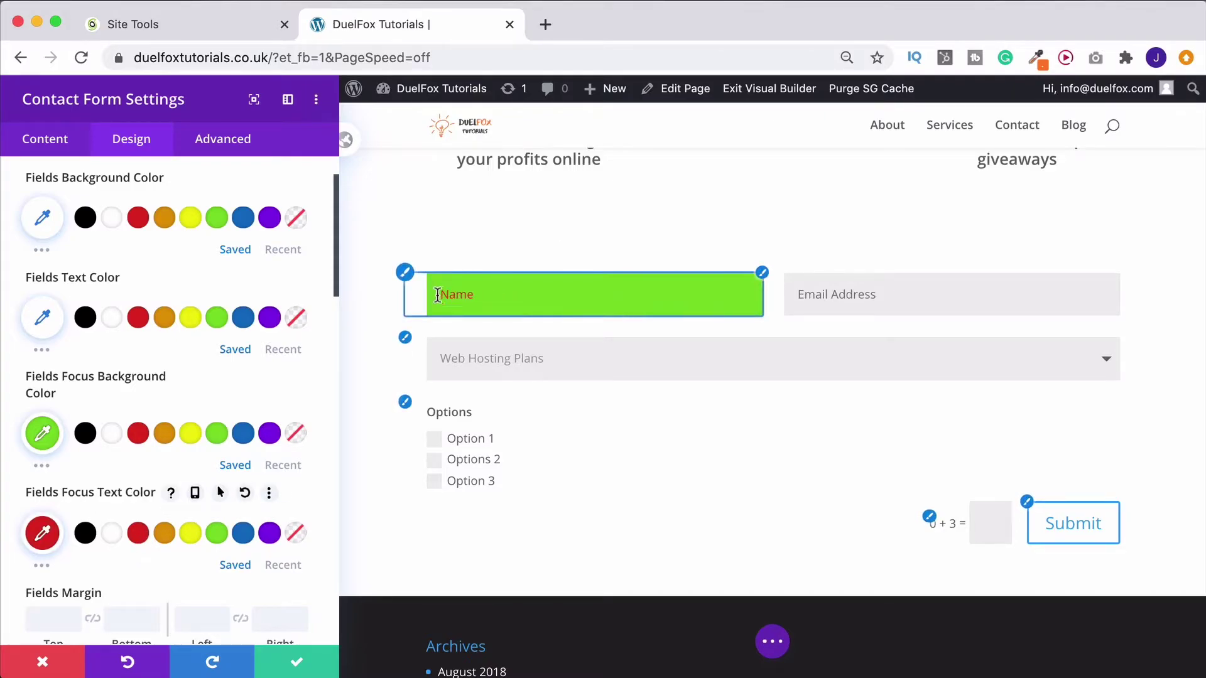
click(245, 492)
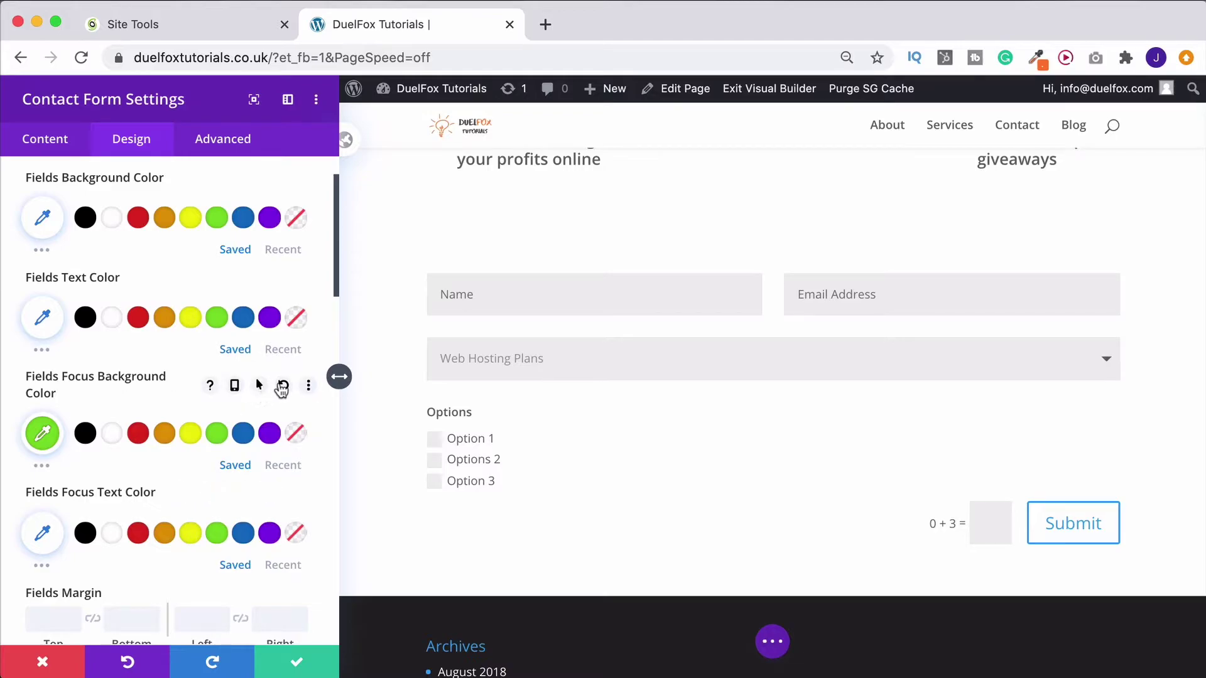
click(276, 385)
Try uppercase form field text, then revert it to normal case.
scroll(281, 389, down, 5)
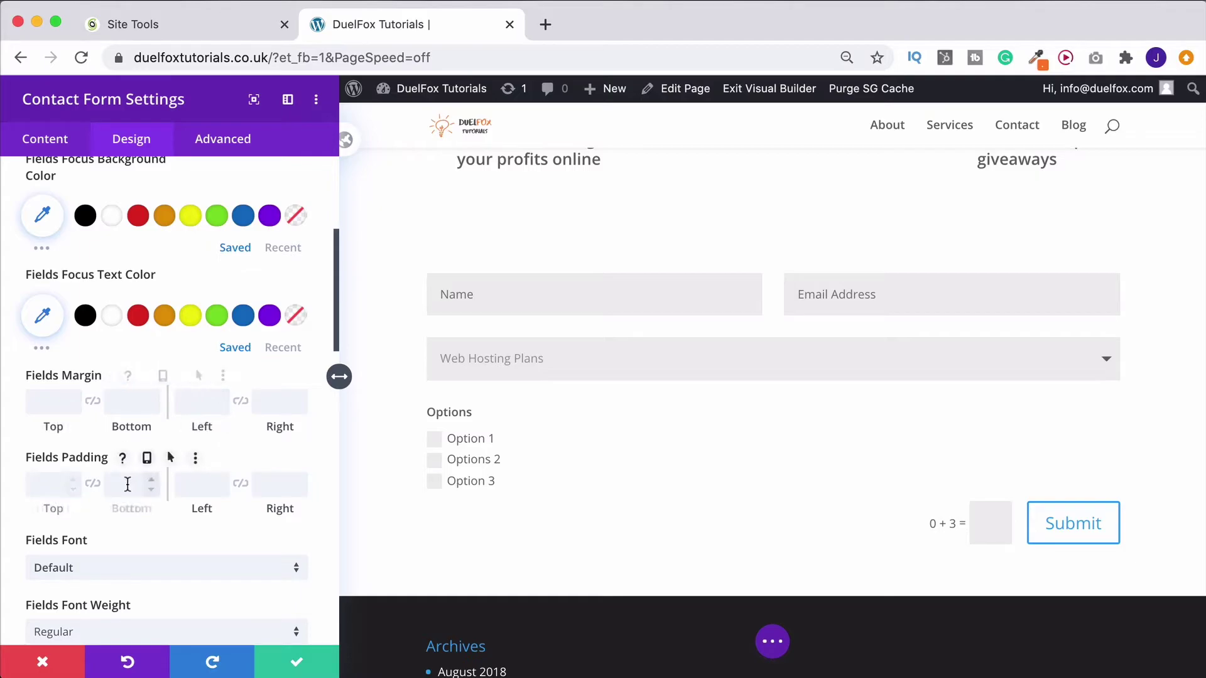
scroll(163, 450, down, 3)
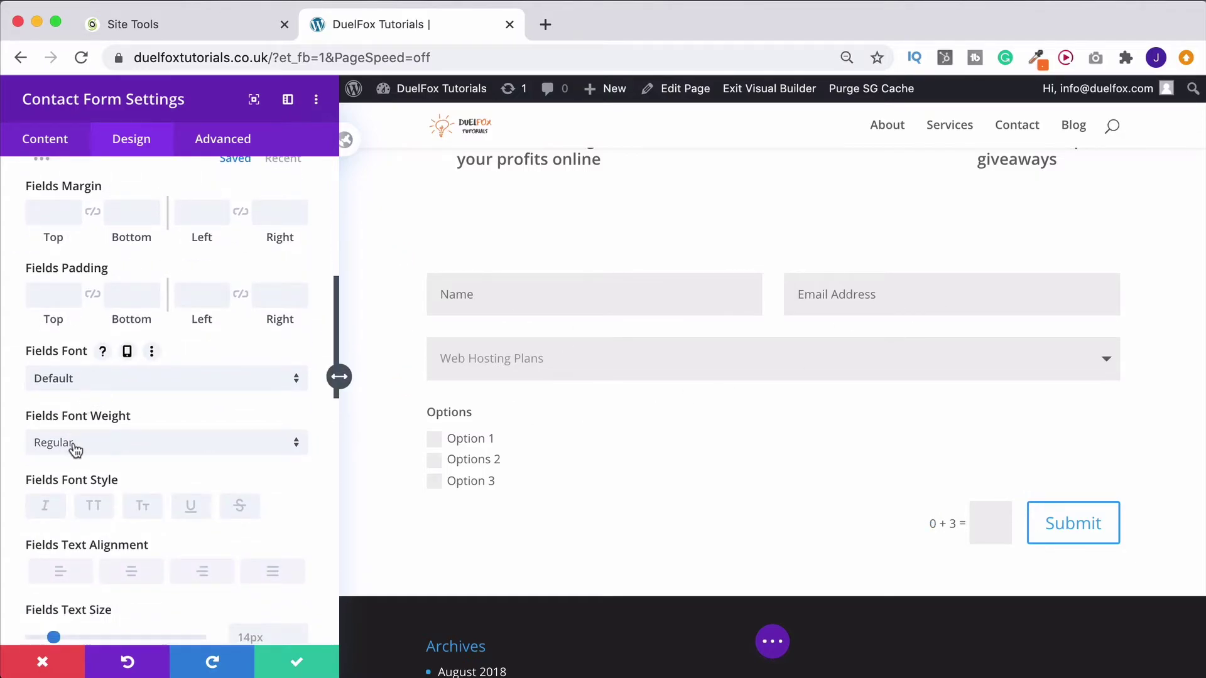
click(94, 506)
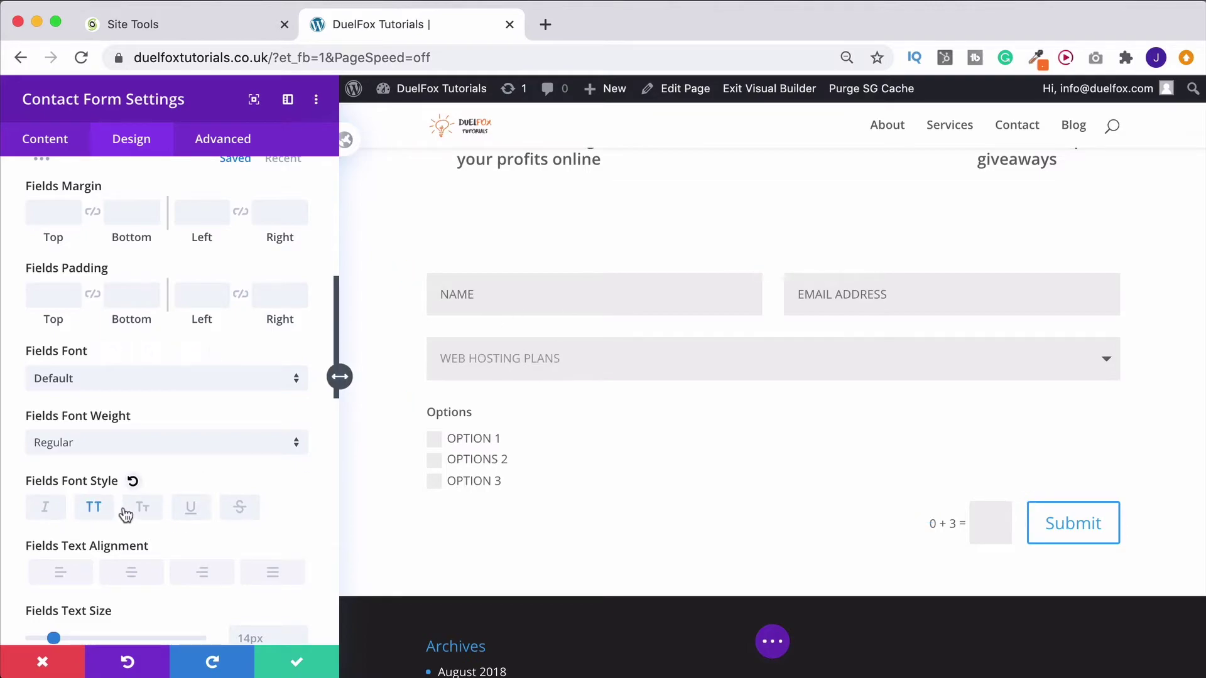
click(132, 481)
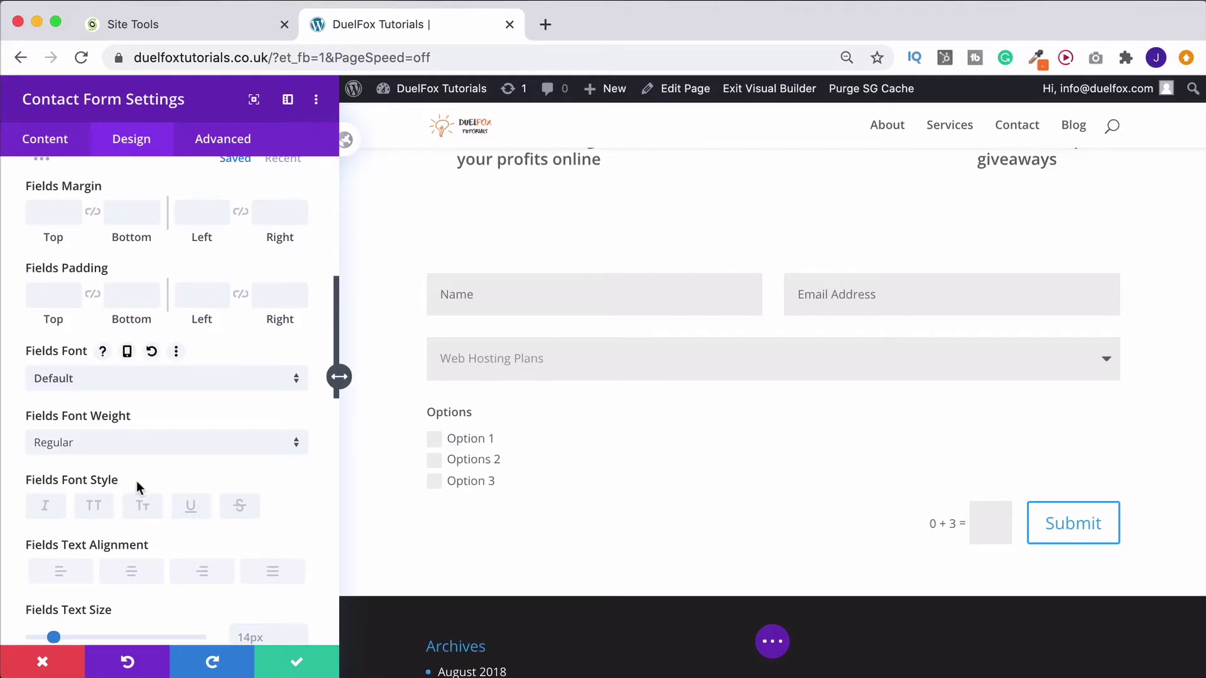
Set the field text alignment to justify after trying center, and collapse the Fields group.
scroll(157, 451, down, 3)
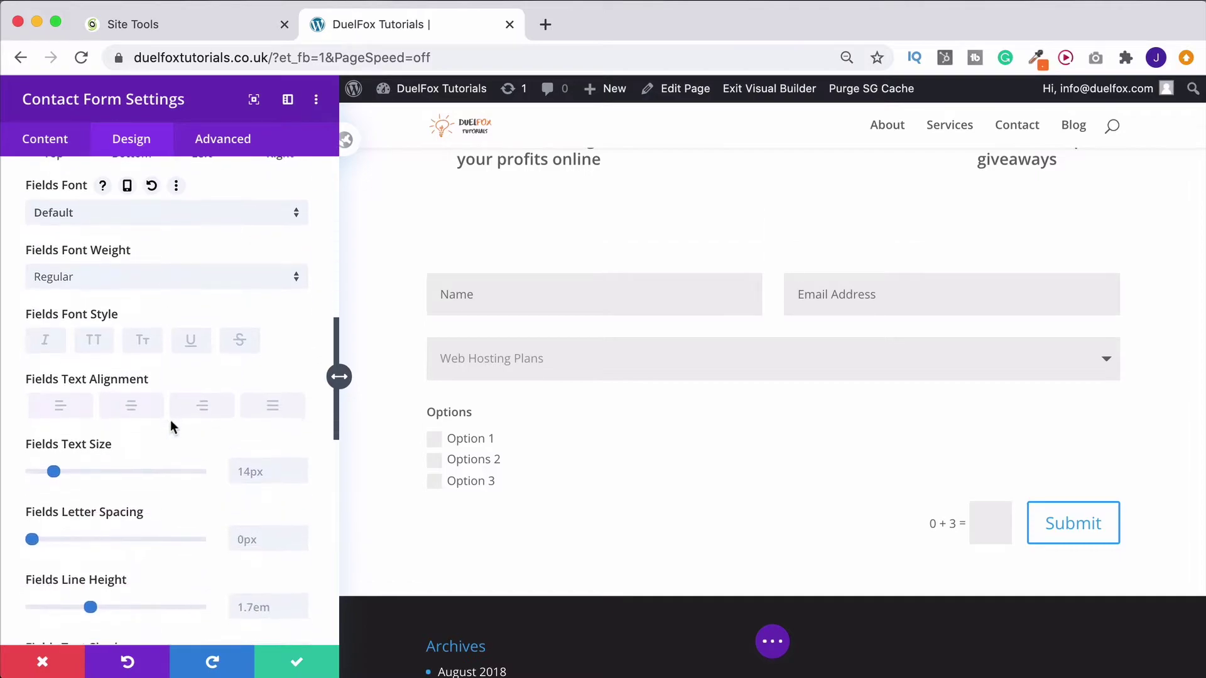
scroll(174, 427, down, 1)
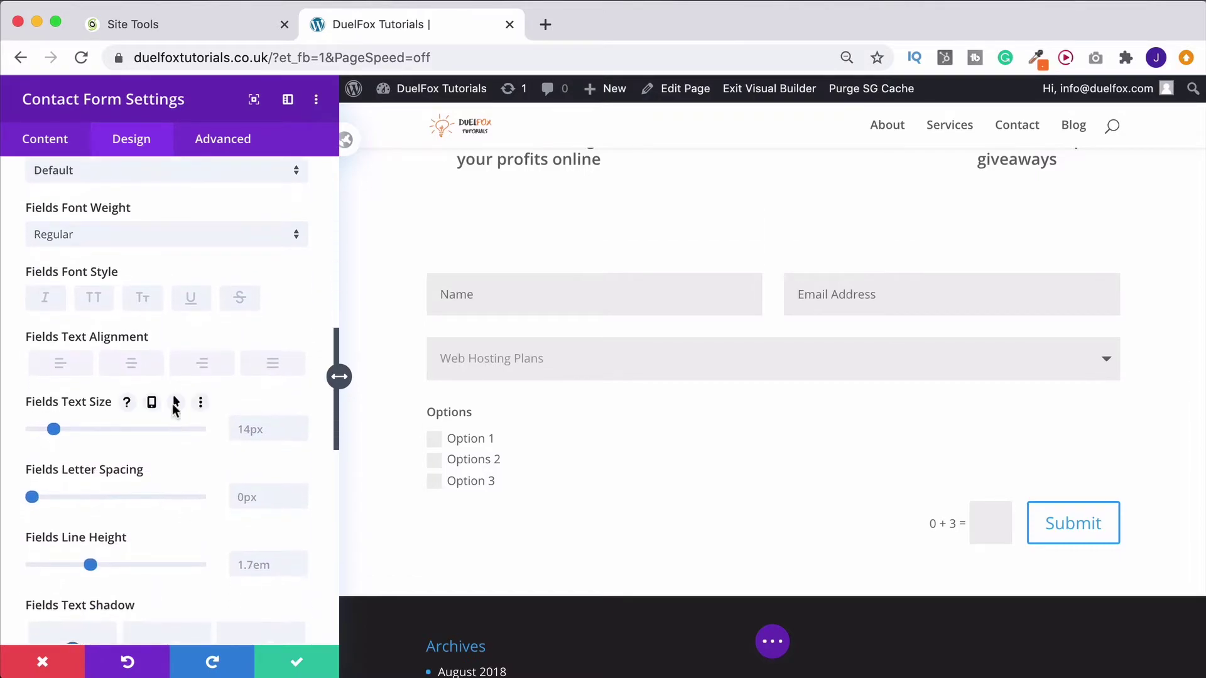
click(131, 363)
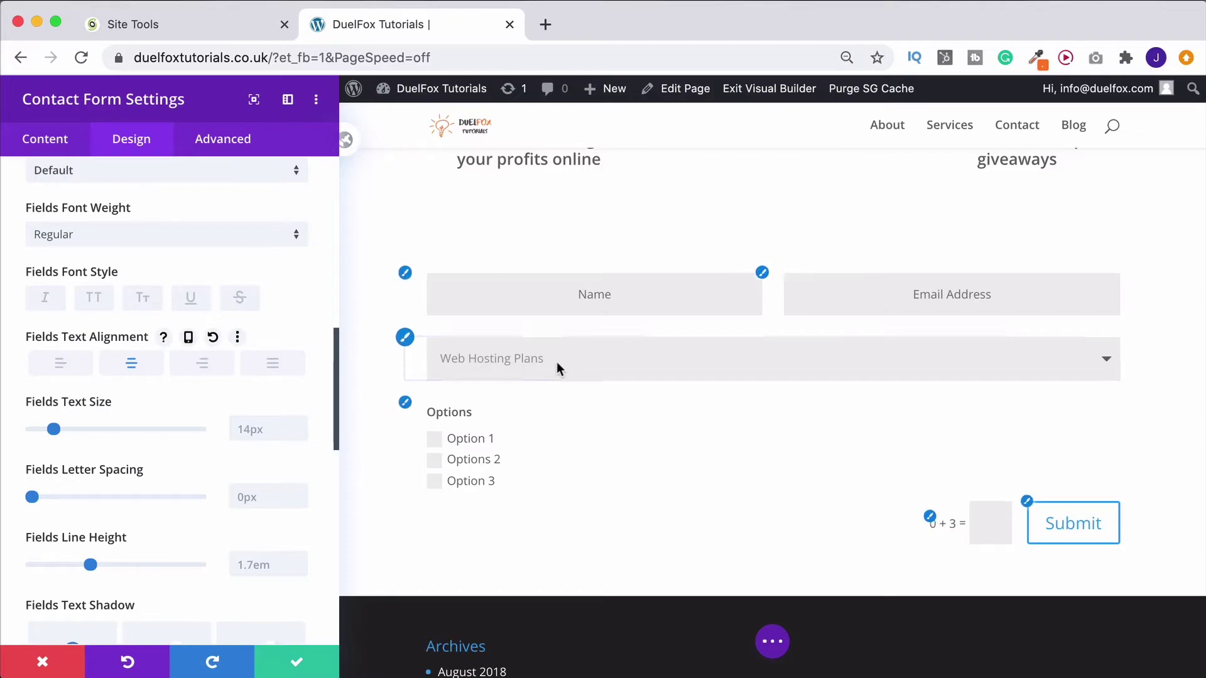
click(267, 367)
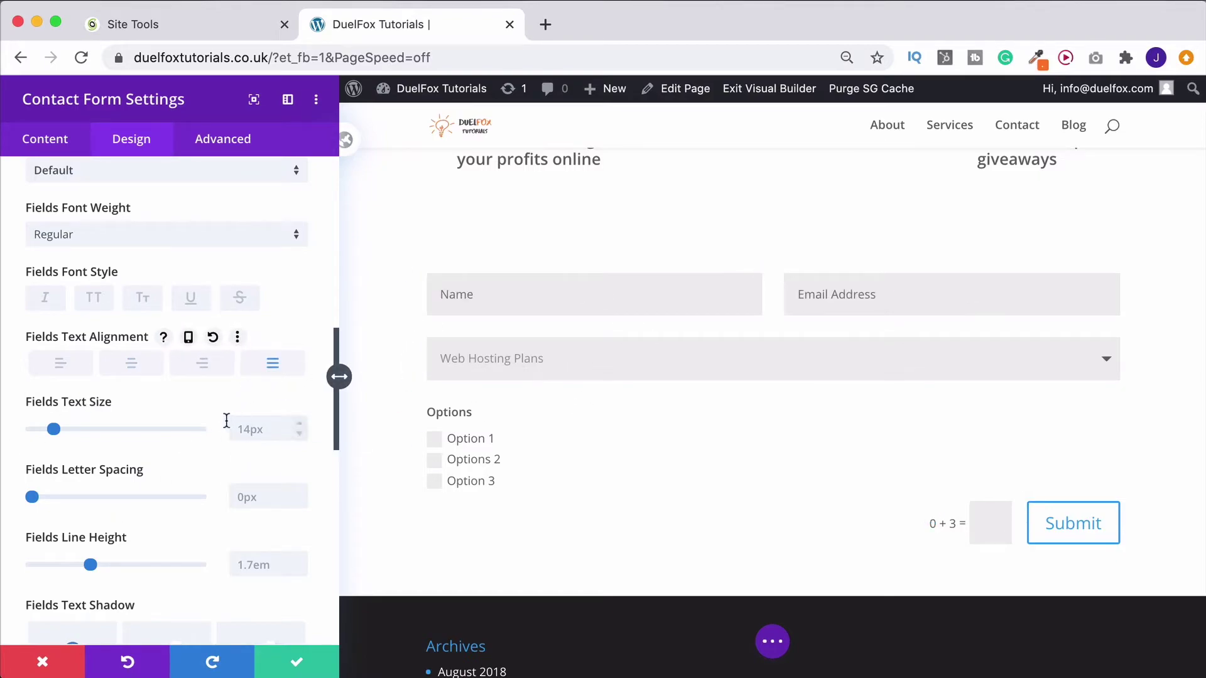
scroll(160, 423, down, 10)
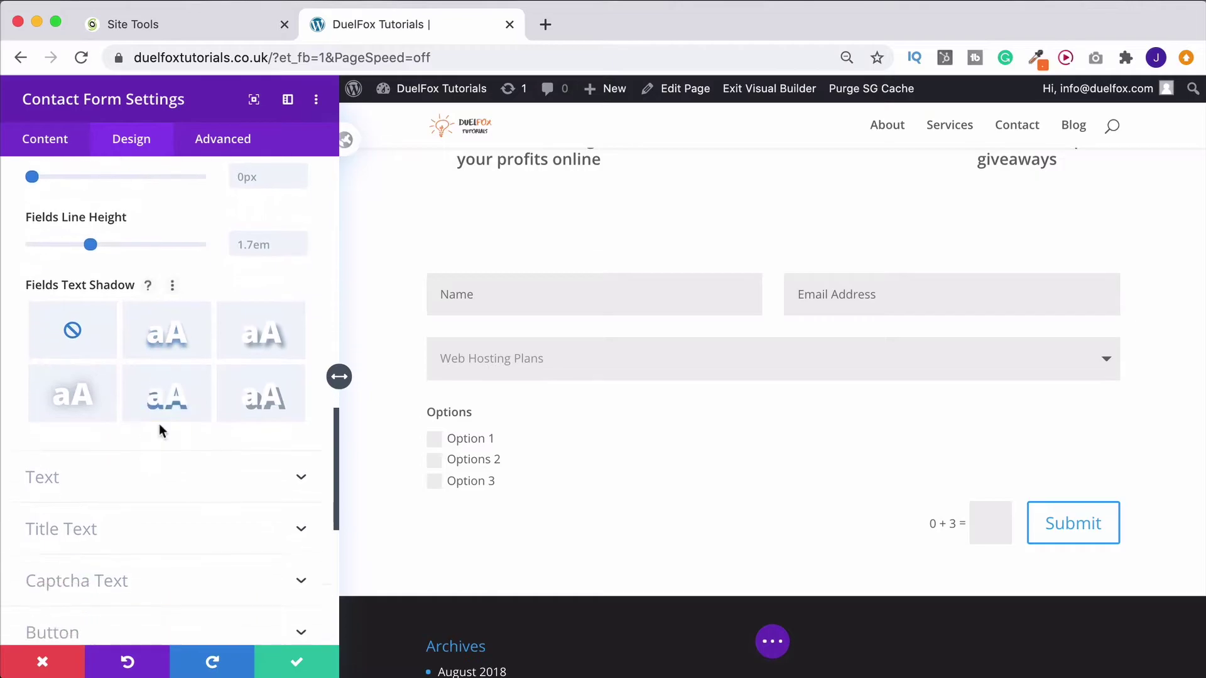
scroll(120, 440, up, 15)
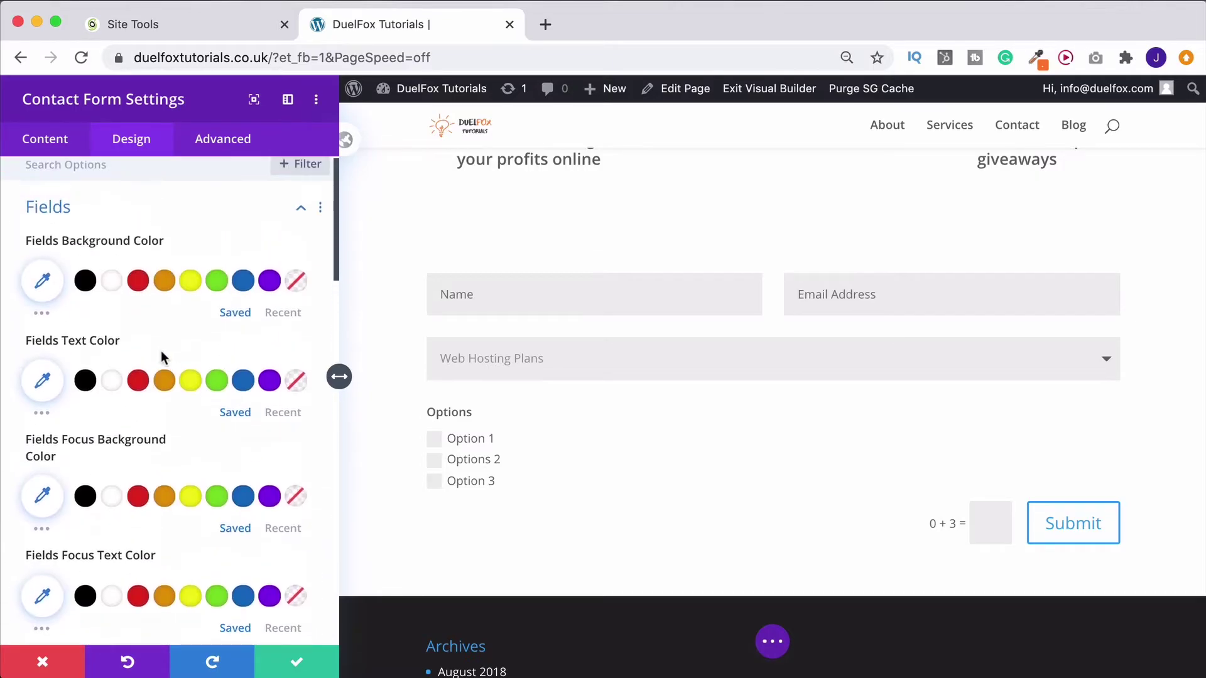
click(148, 214)
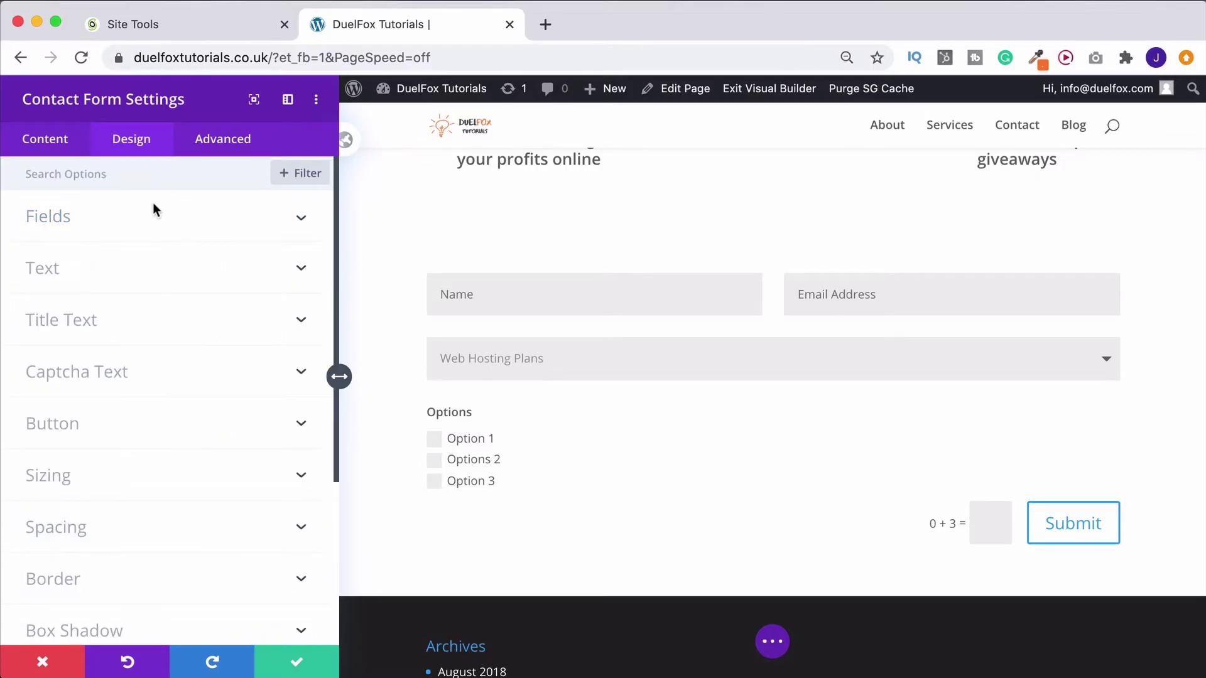
Try an orange colour and a larger size on the captcha text, then reset both to defaults.
scroll(135, 237, down, 1)
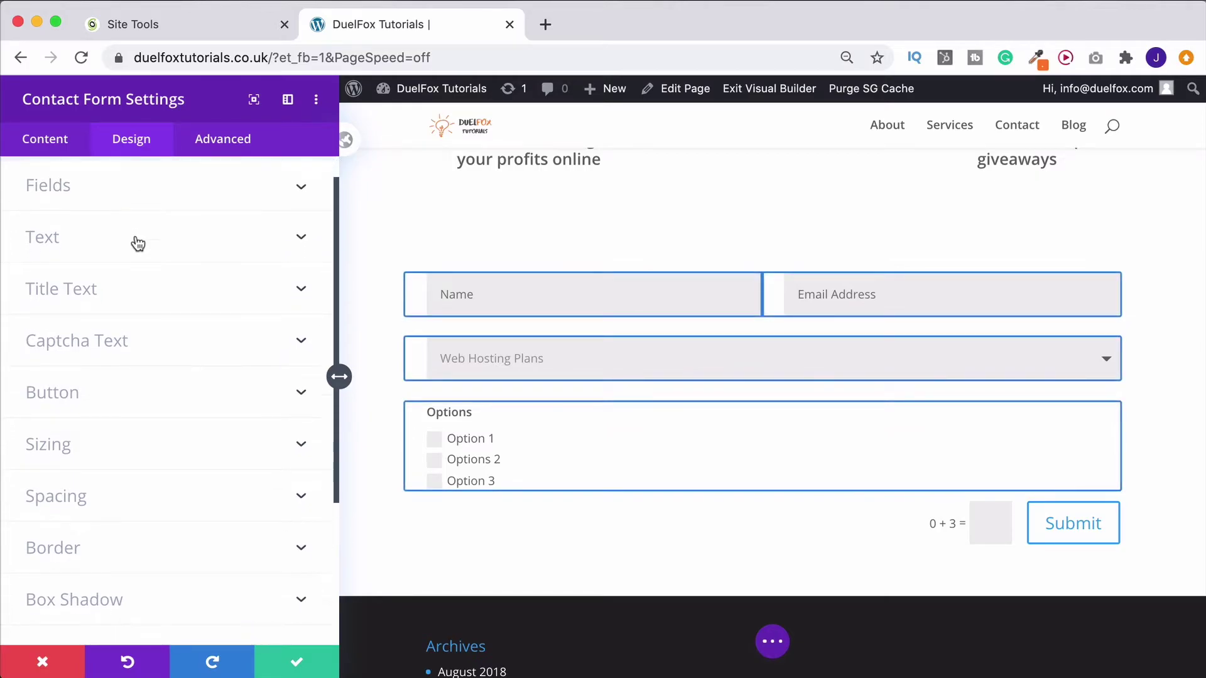
click(202, 338)
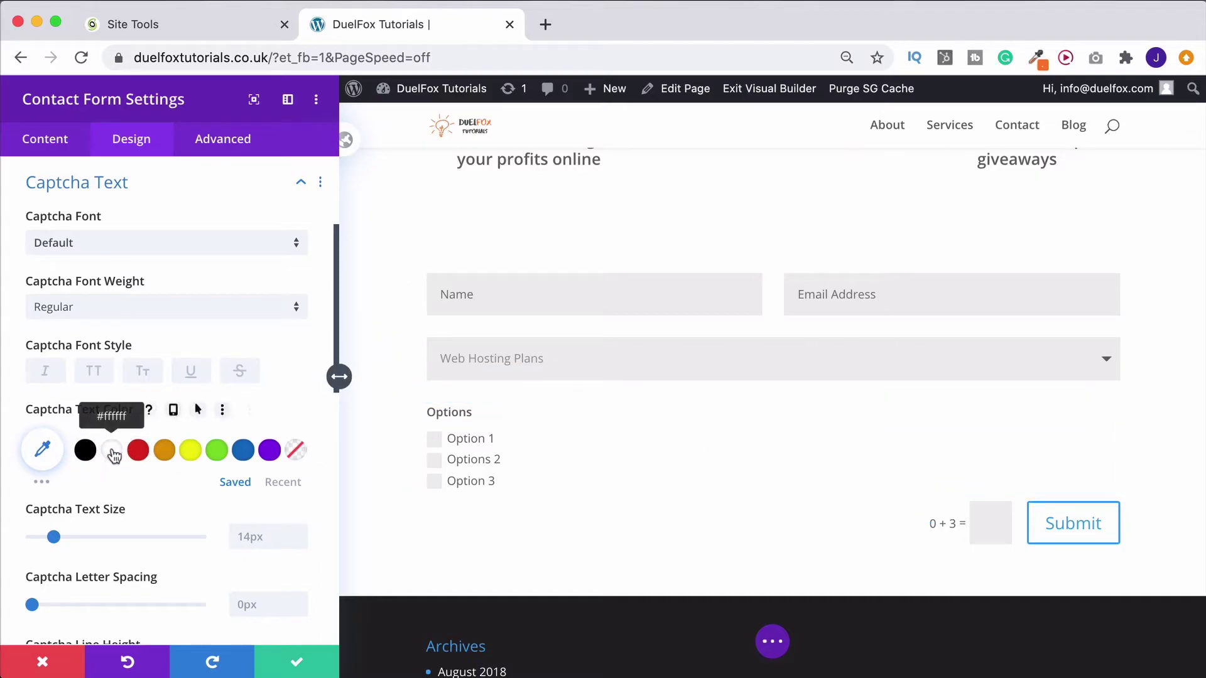
click(164, 450)
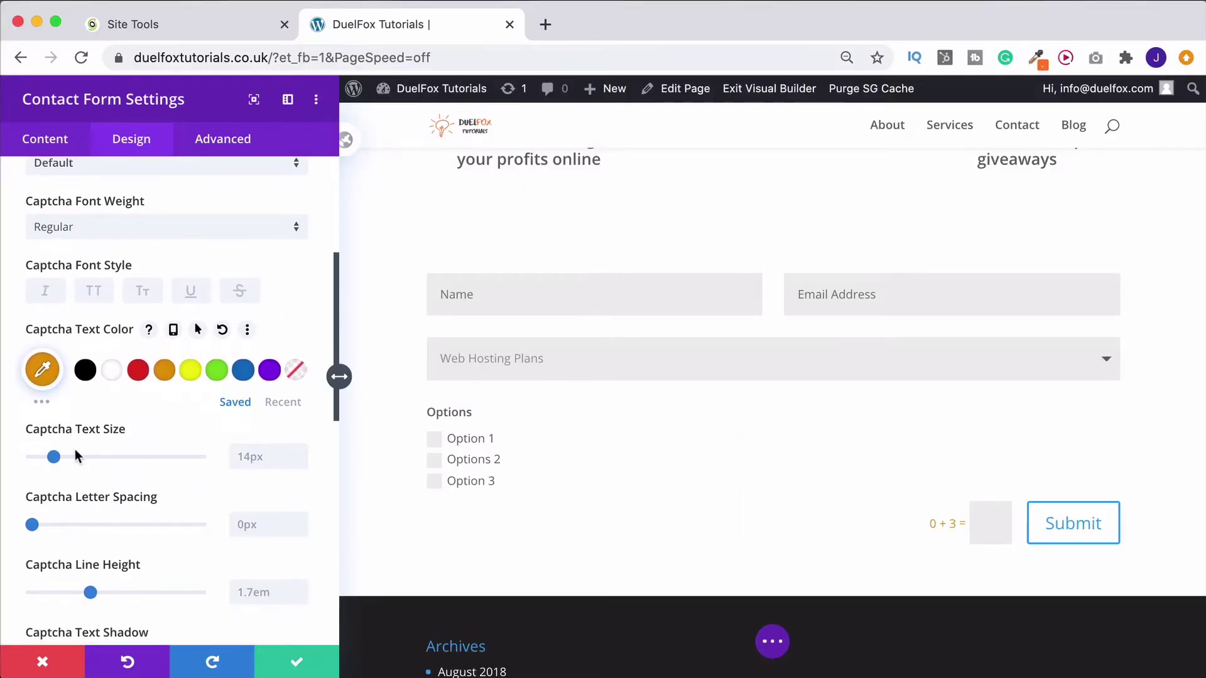
mouse_move(53, 458)
mouse_down()
mouse_move(108, 458)
mouse_move(53, 459)
mouse_up()
click(214, 430)
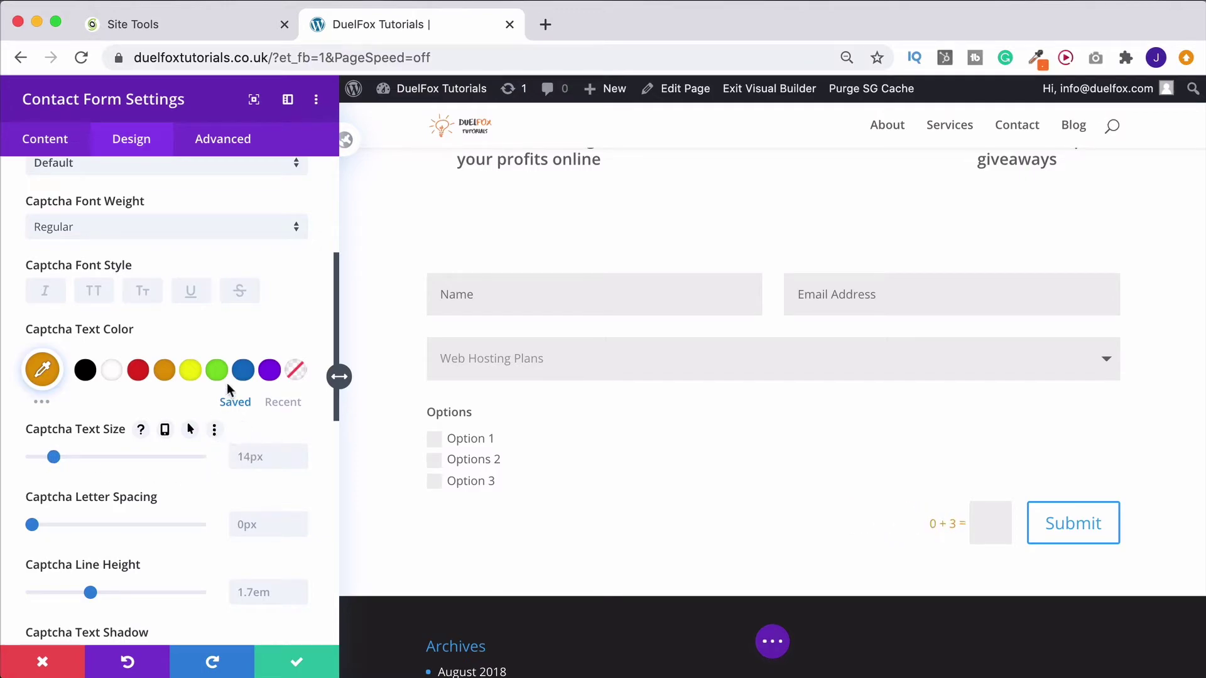
click(224, 331)
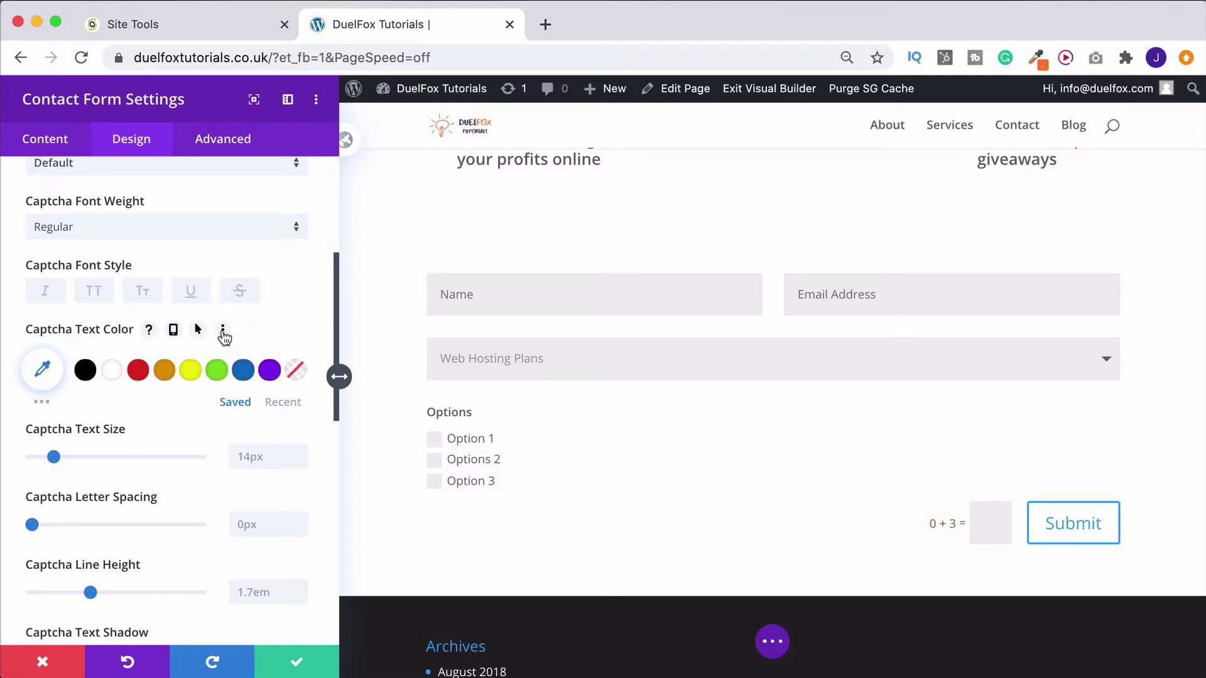
scroll(202, 343, down, 4)
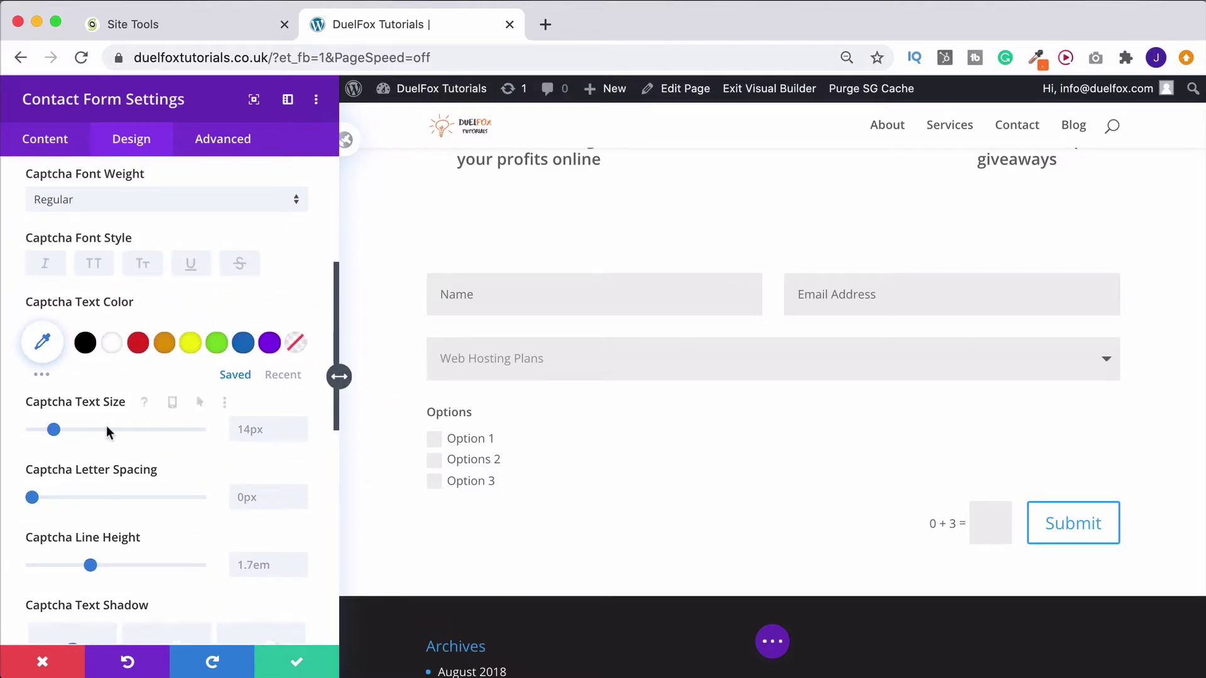
scroll(107, 424, down, 4)
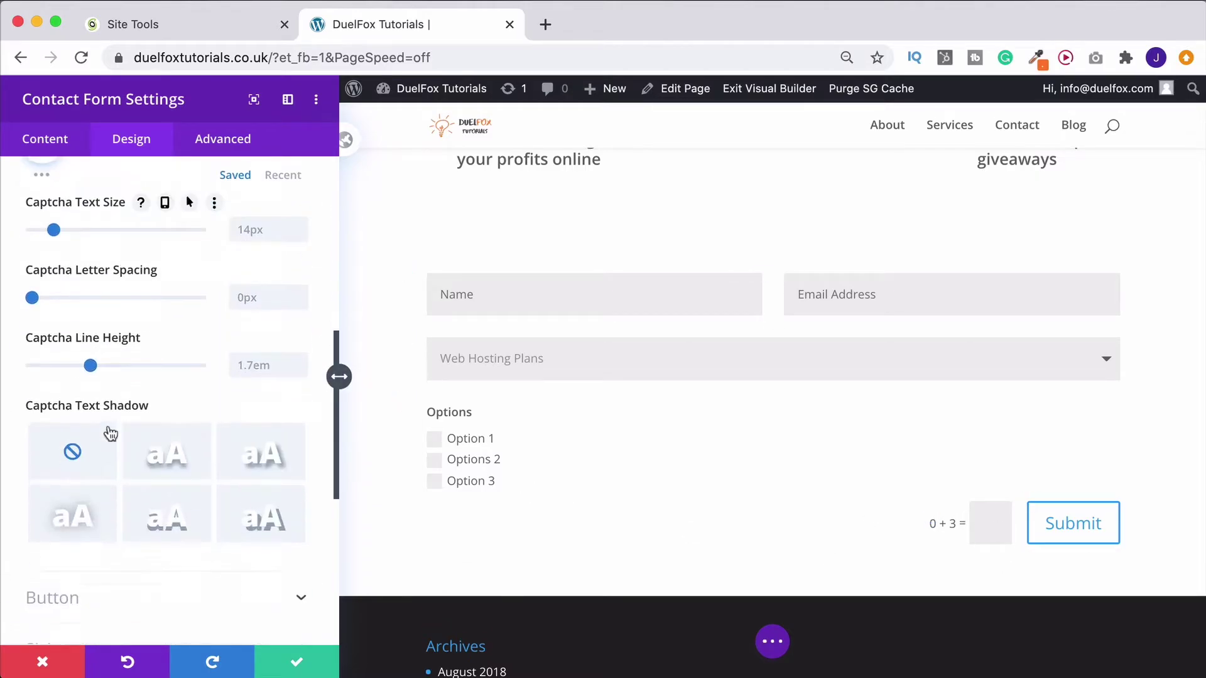
scroll(110, 433, down, 3)
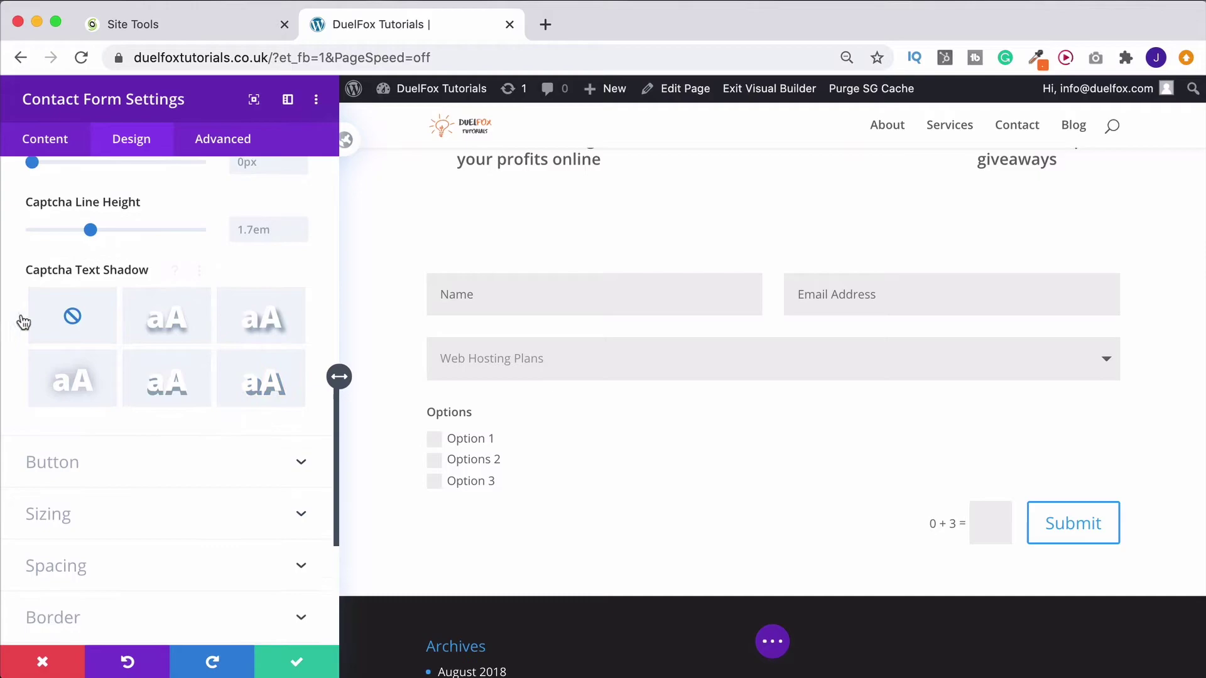
Enable custom button styles and make the Submit button text green.
click(161, 464)
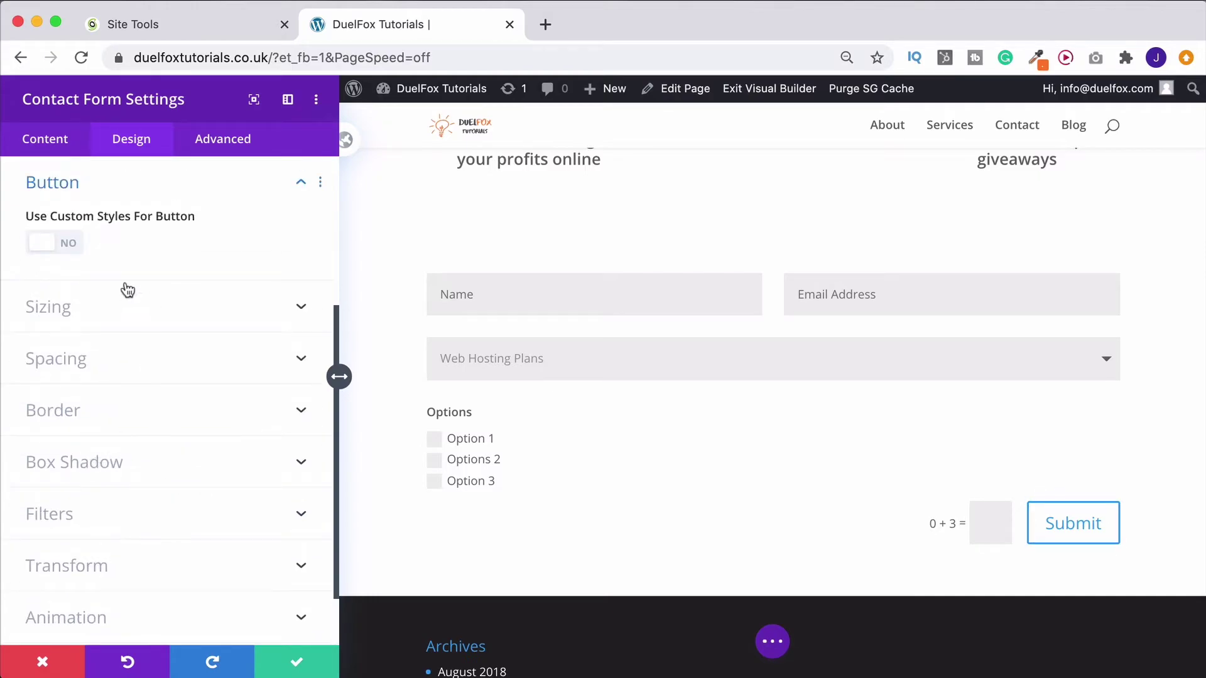
click(68, 246)
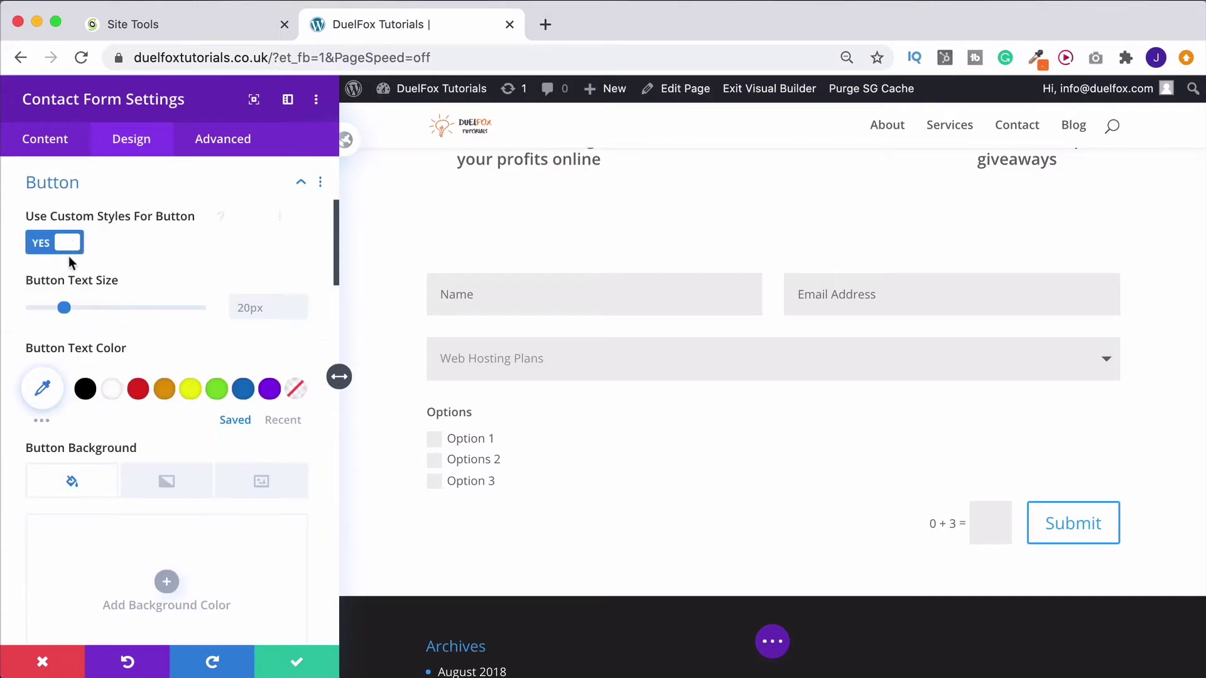
click(216, 389)
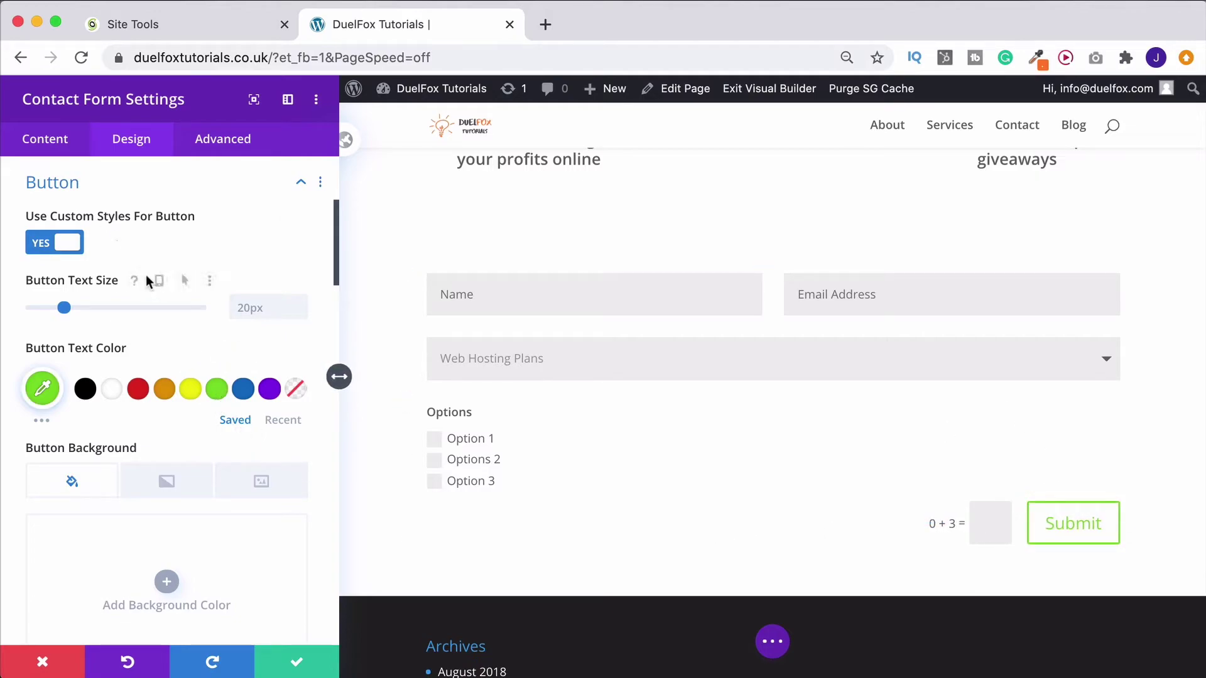
Switch Use Basic Captcha to YES in the contact form's Spam Protection settings.
click(45, 141)
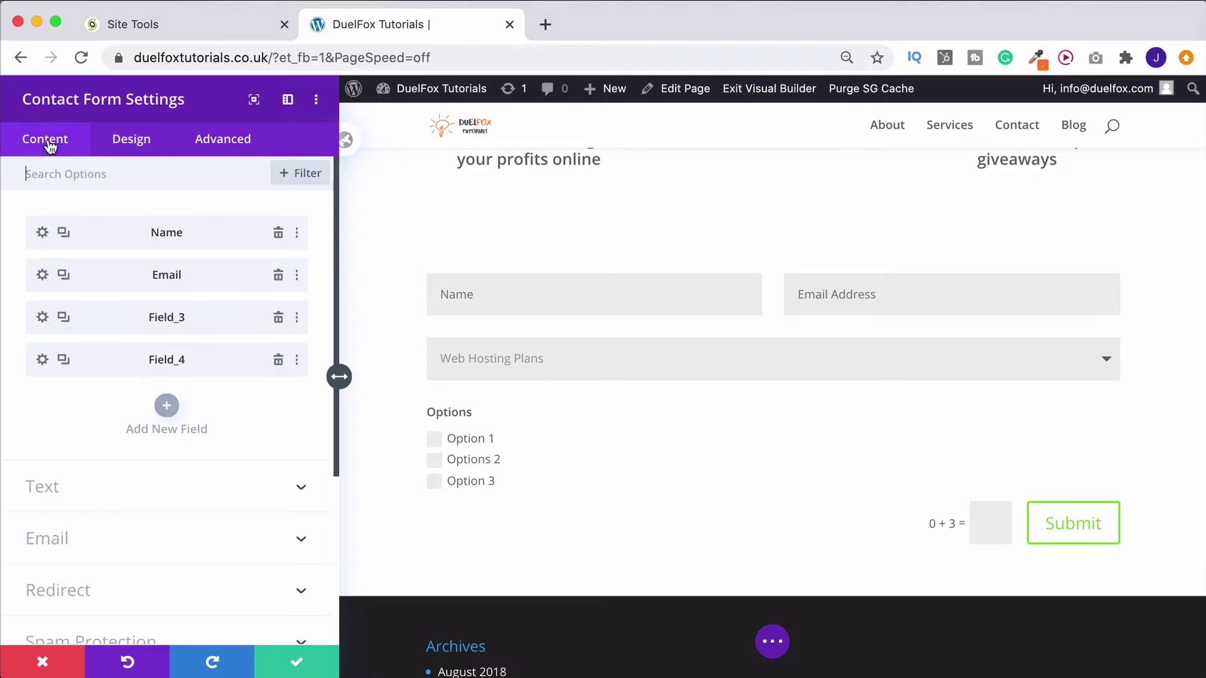
scroll(188, 282, down, 5)
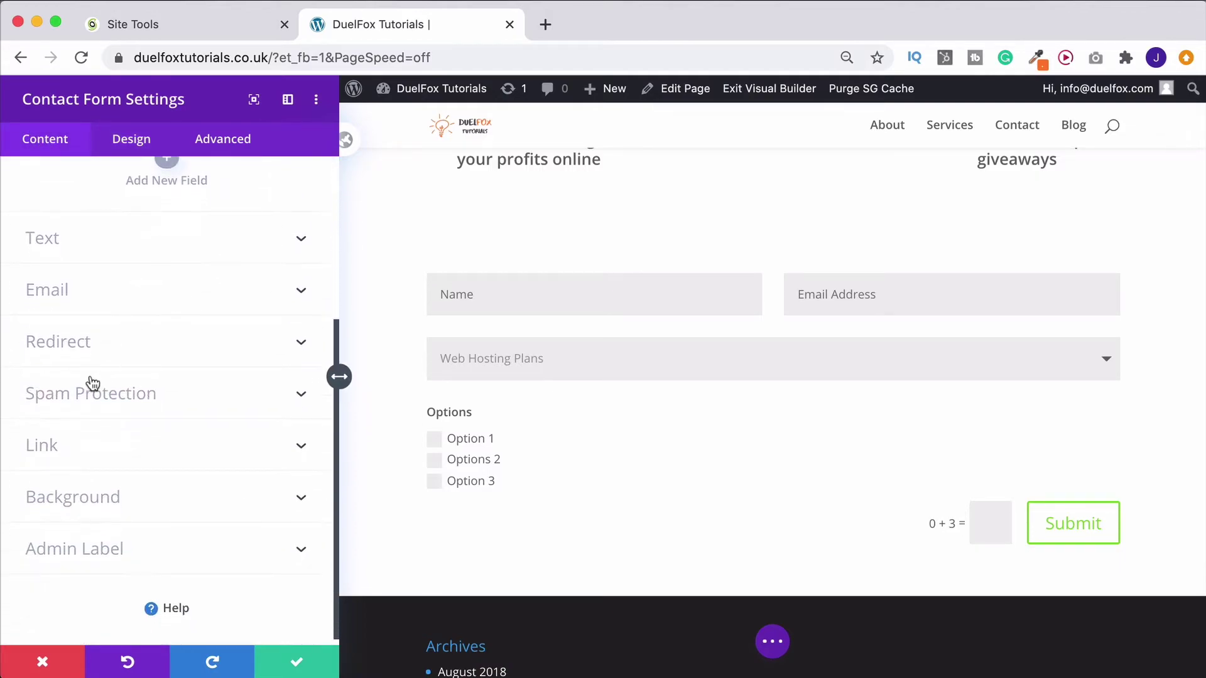
click(207, 395)
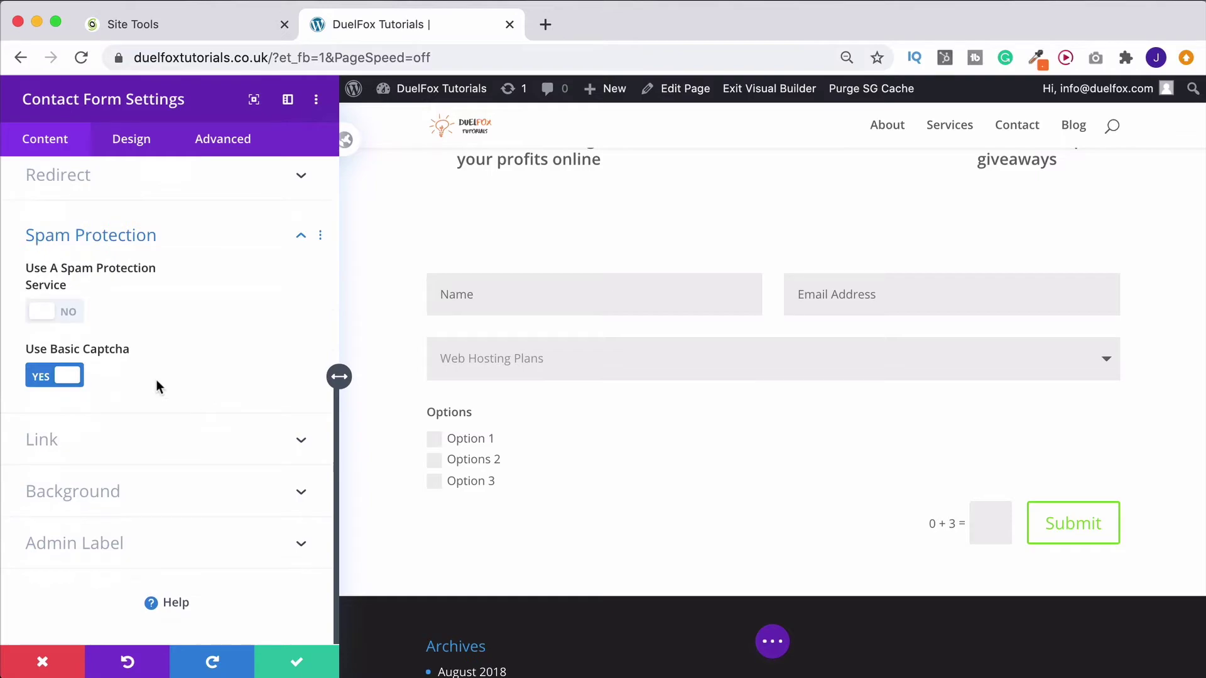
click(60, 379)
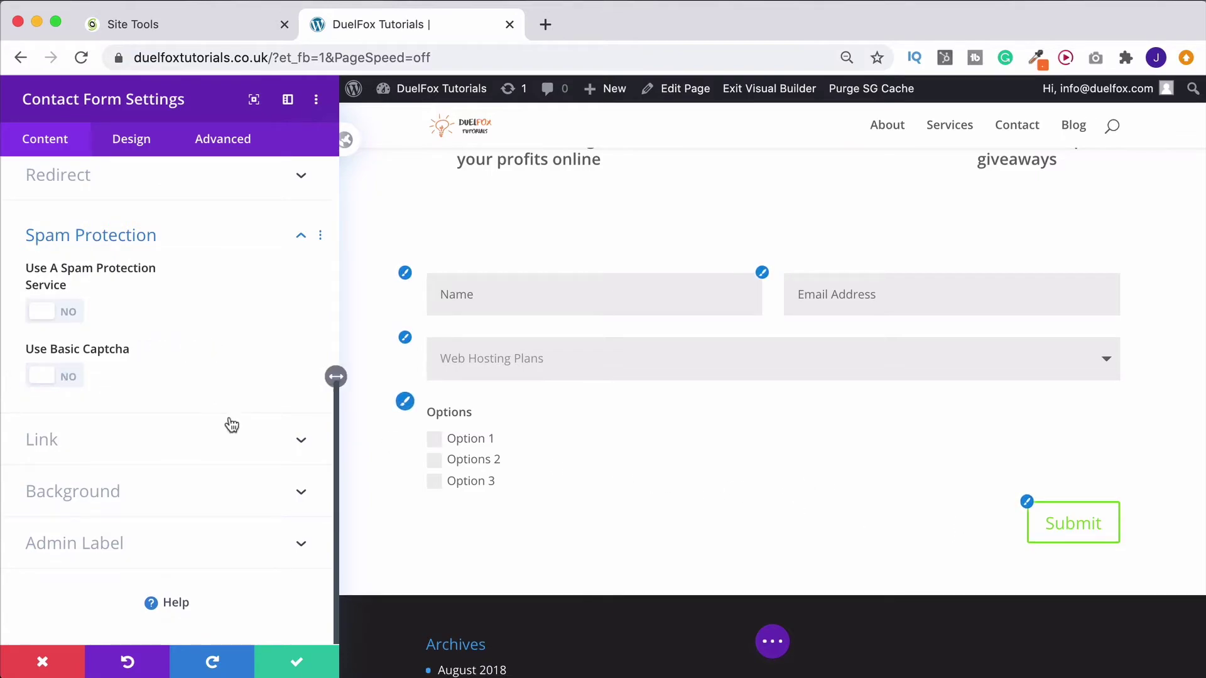
click(41, 377)
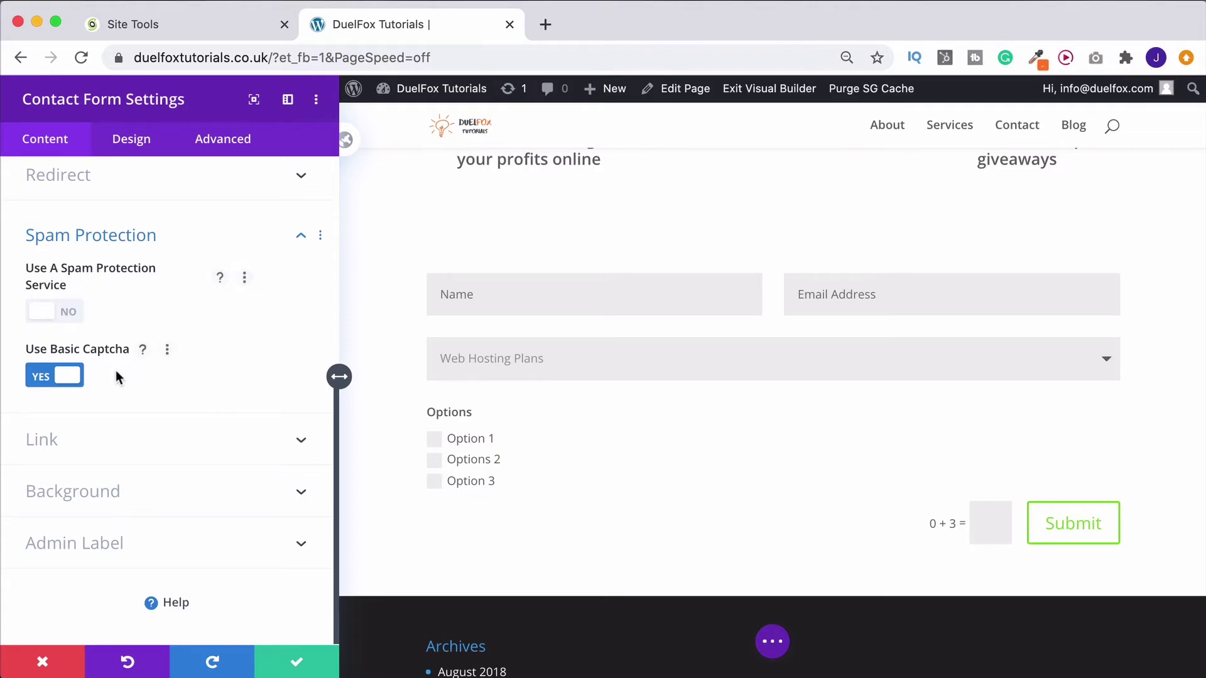
click(231, 498)
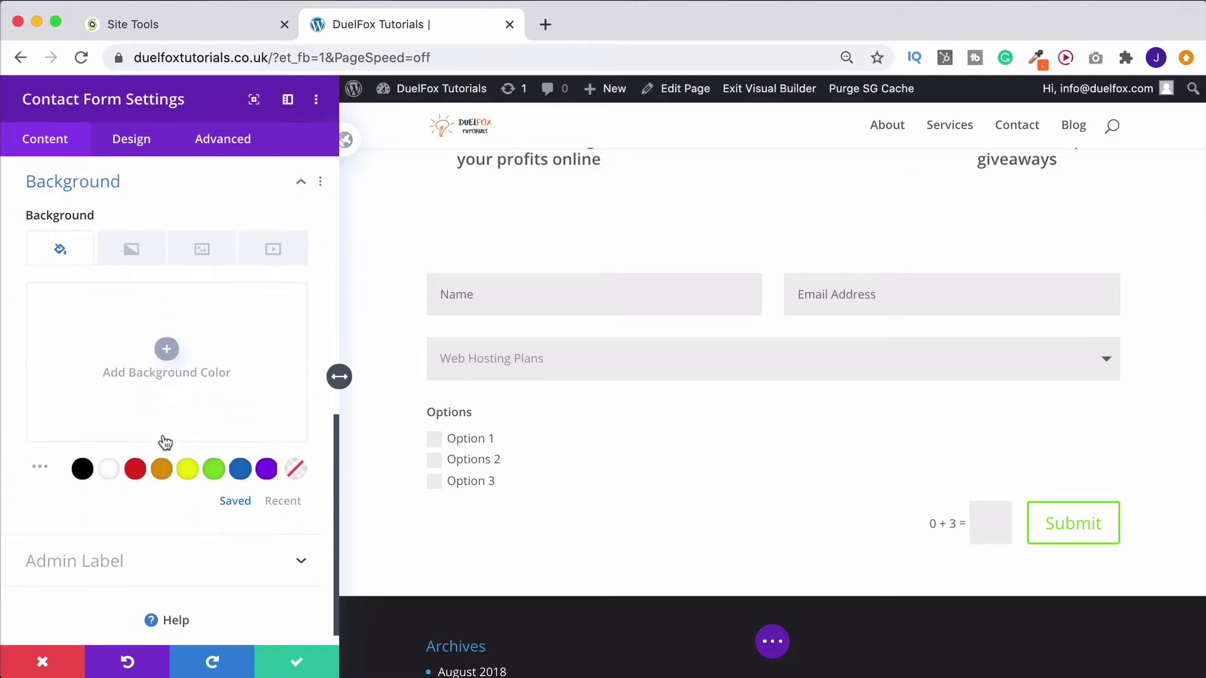
click(187, 468)
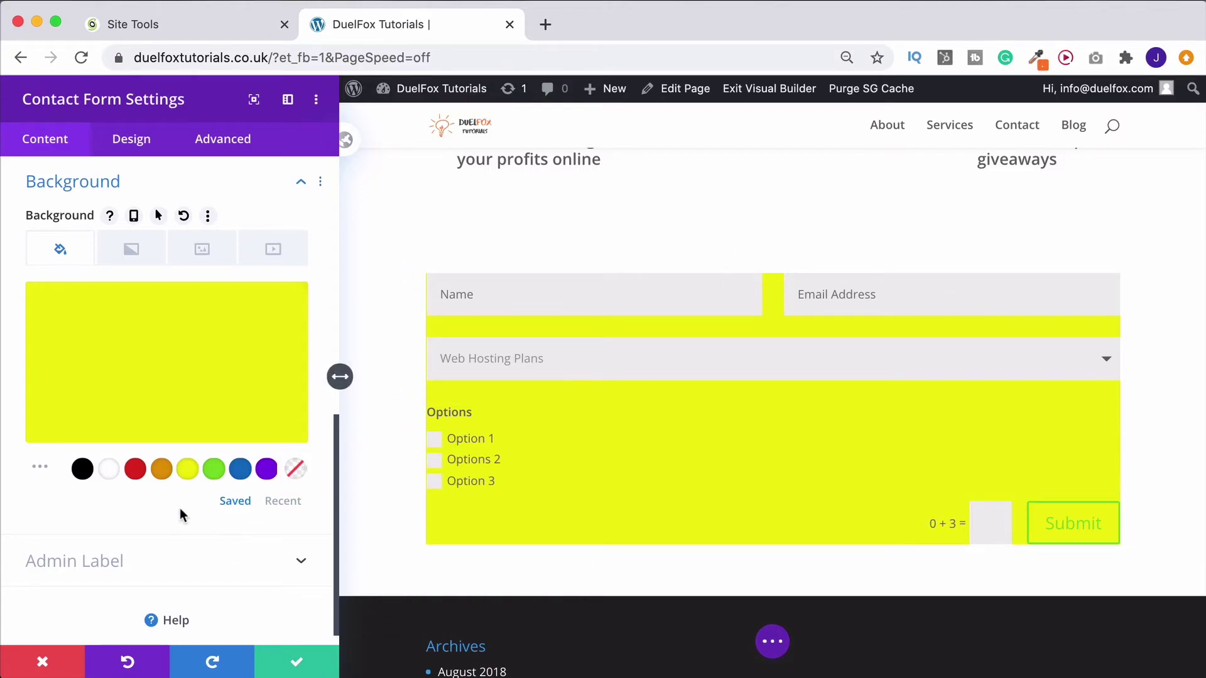
click(183, 216)
scroll(186, 281, up, 7)
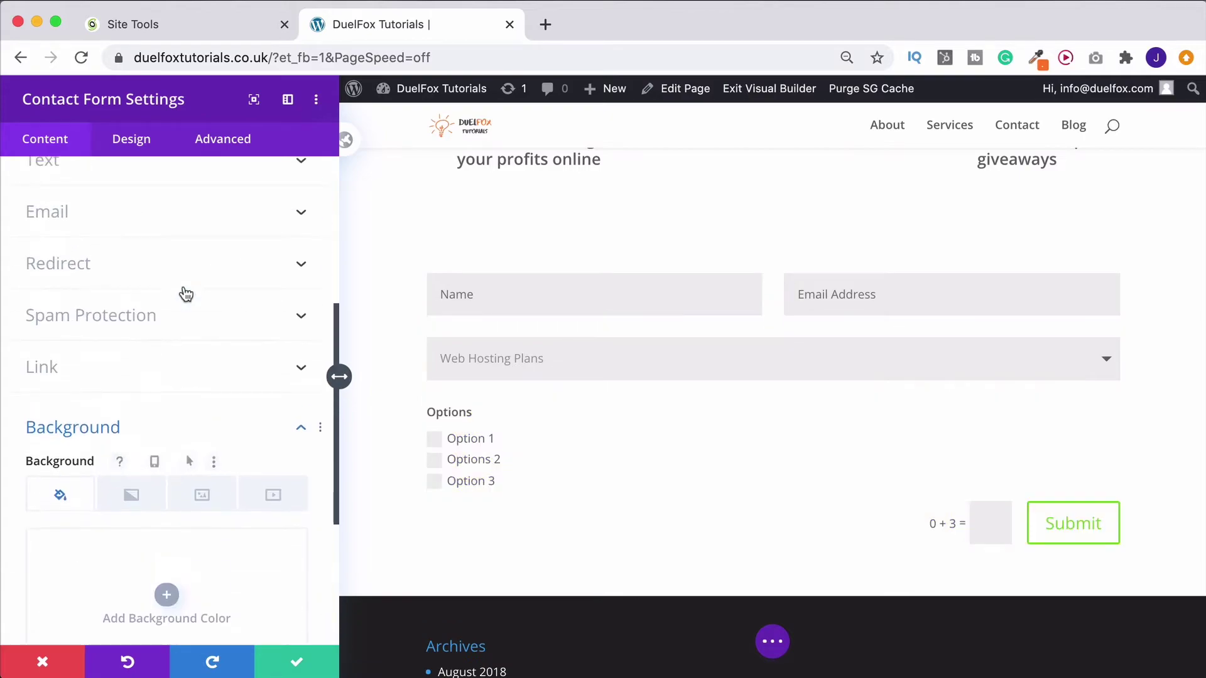
Enter %%name%% and %%message%% in Email Message Pattern, view its help, then reset it to blank.
click(132, 414)
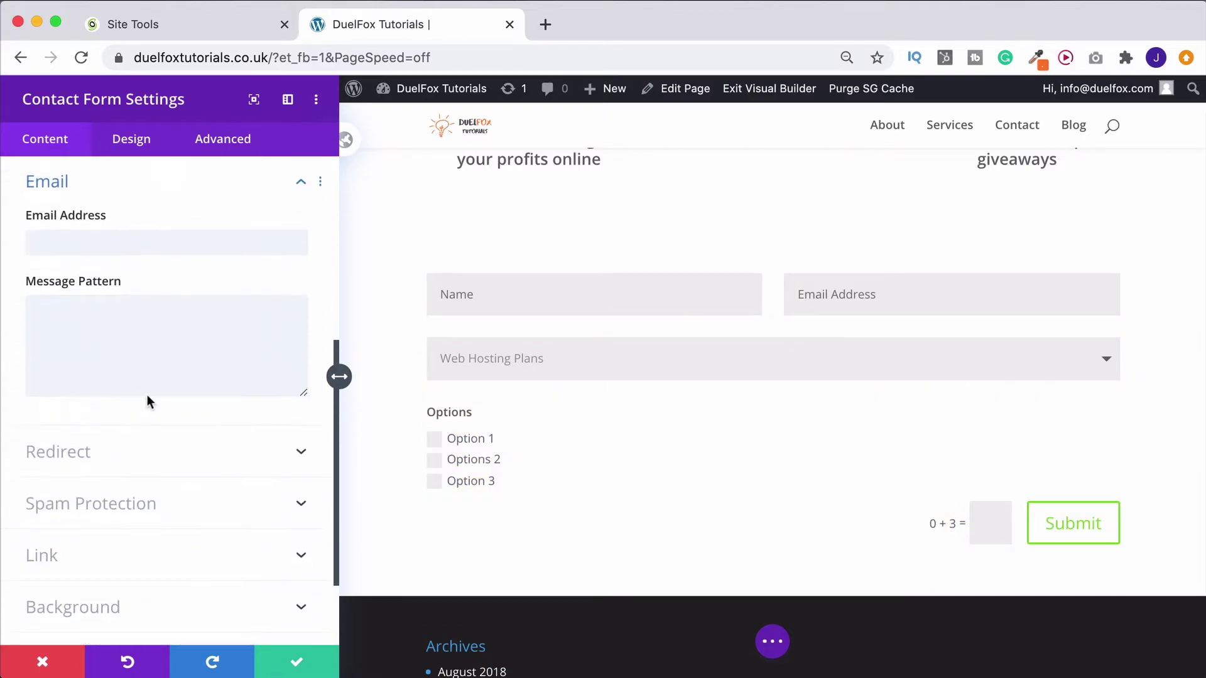
click(103, 247)
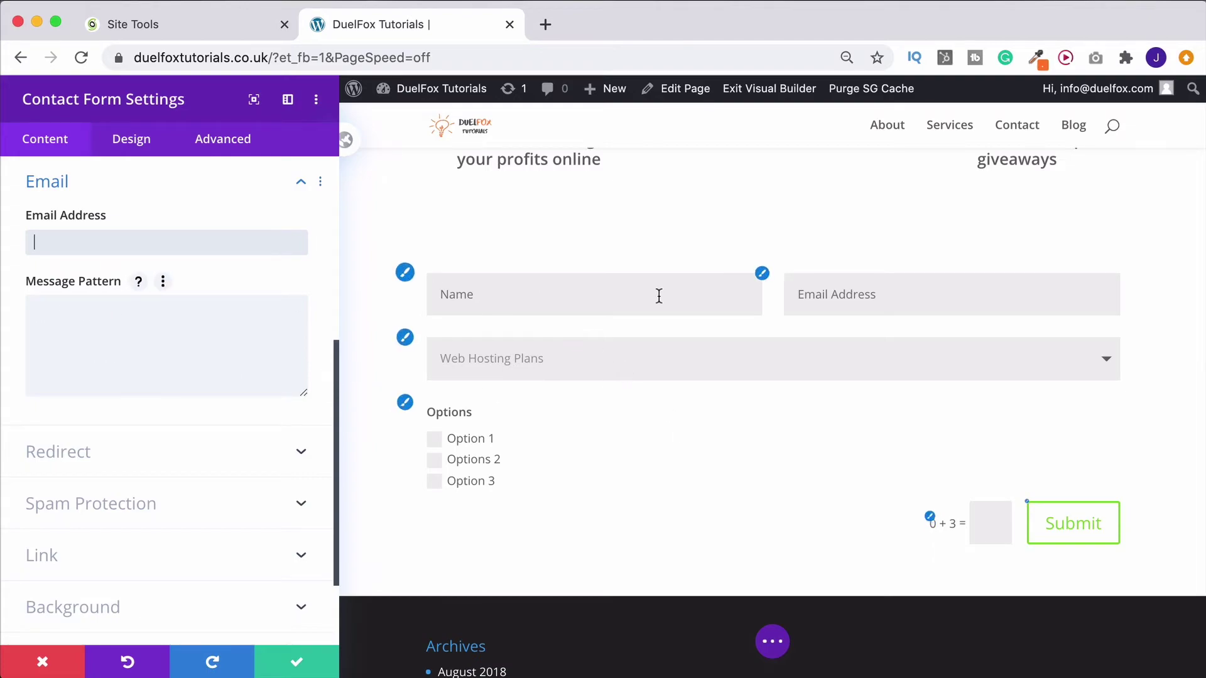
click(182, 328)
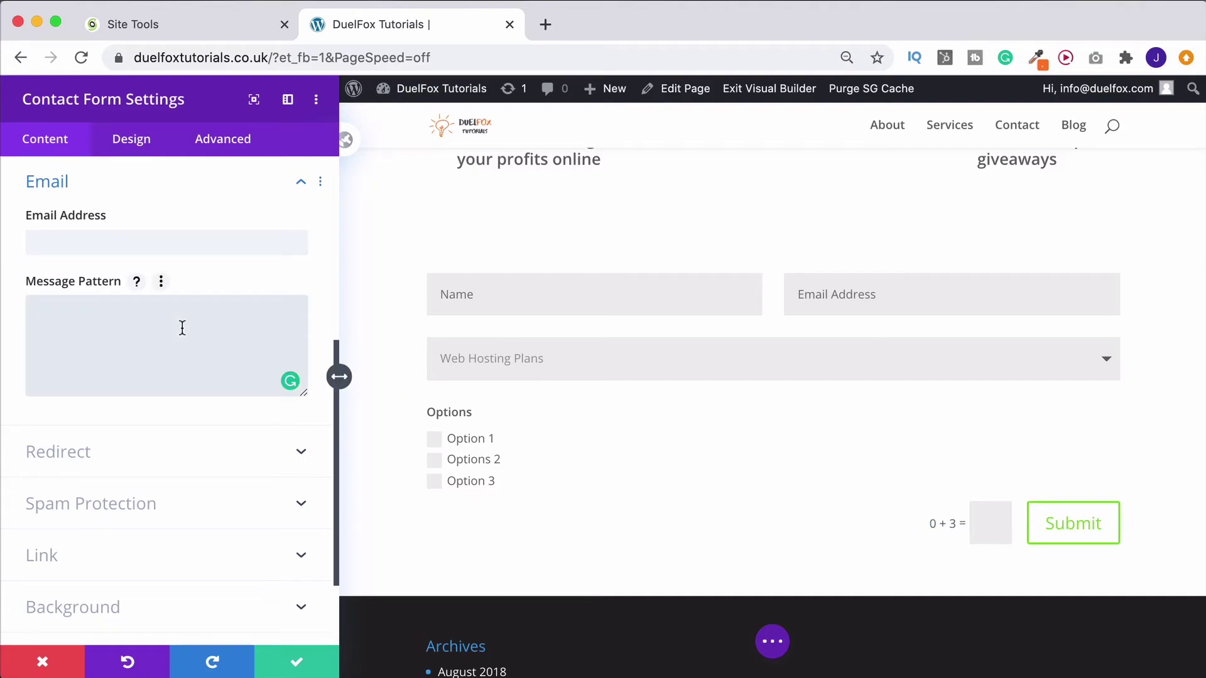
text(%%name%%)
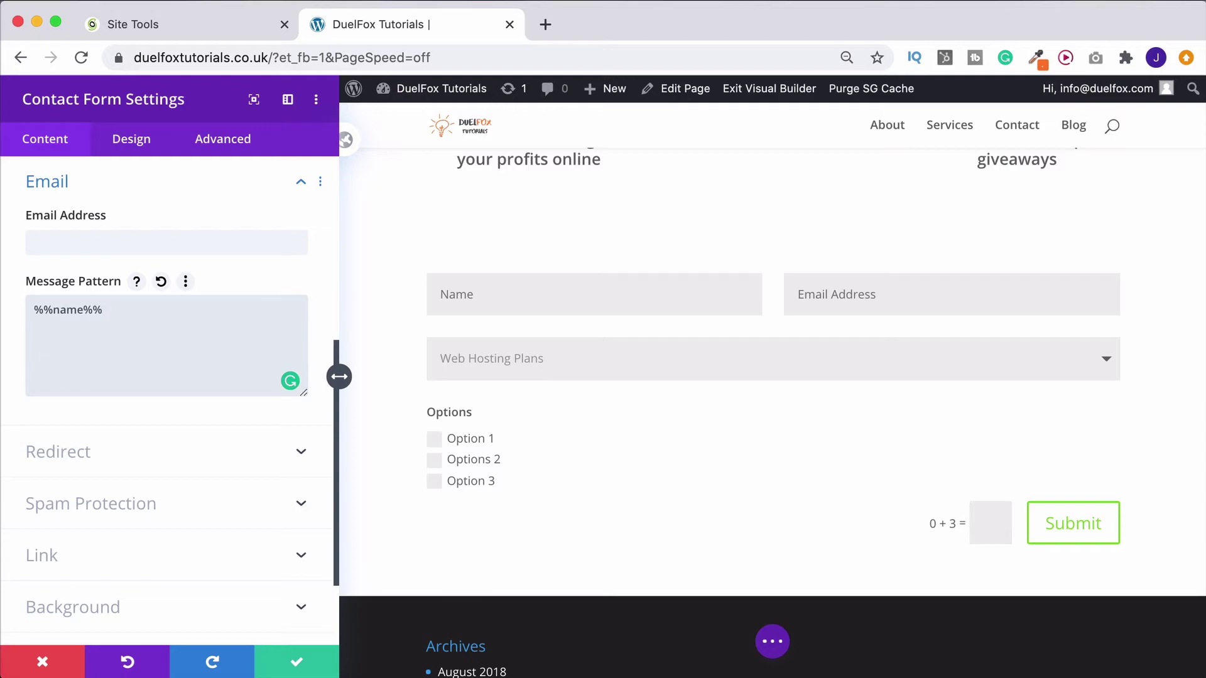
key(Return)
text(%%message%%)
click(137, 283)
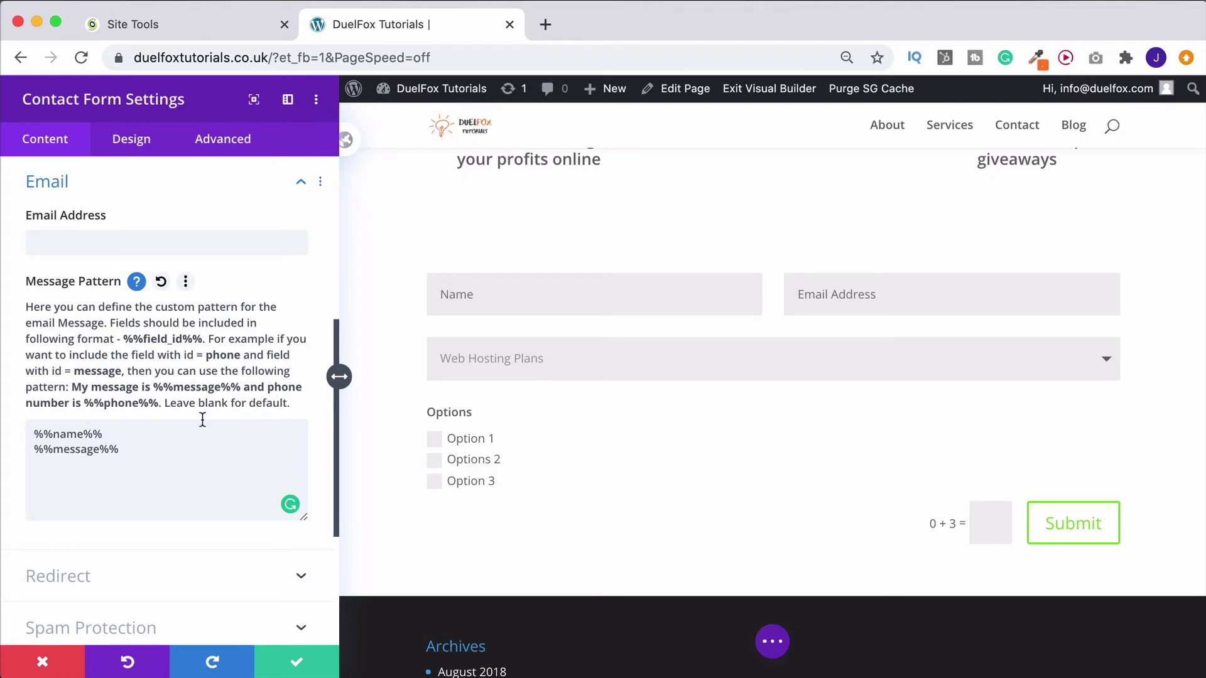
click(161, 281)
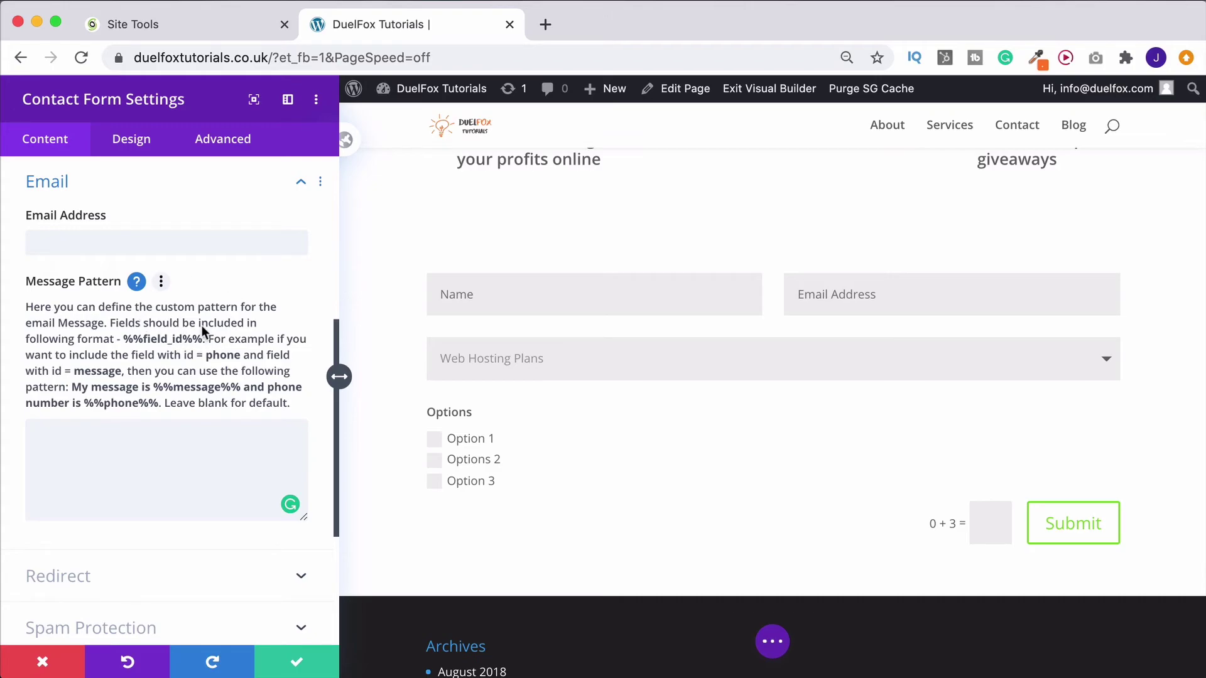
In Redirect settings, toggle Enable Redirect URL to YES and then back to NO.
scroll(201, 325, up, 4)
click(142, 317)
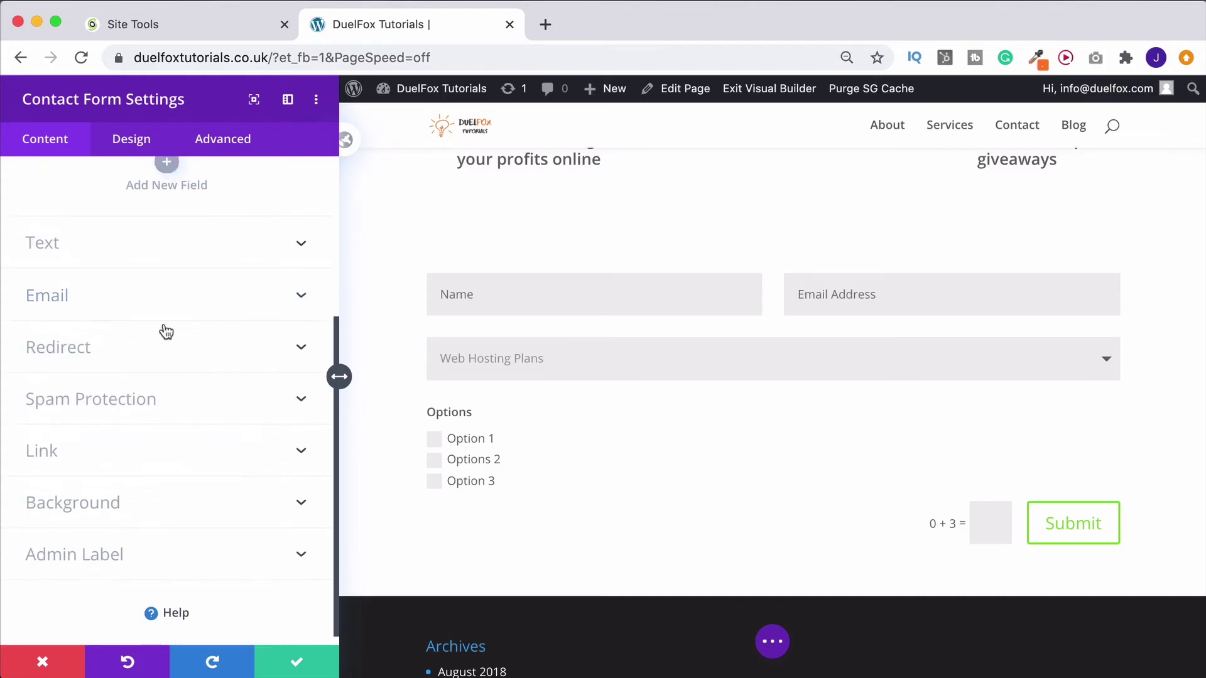
click(45, 320)
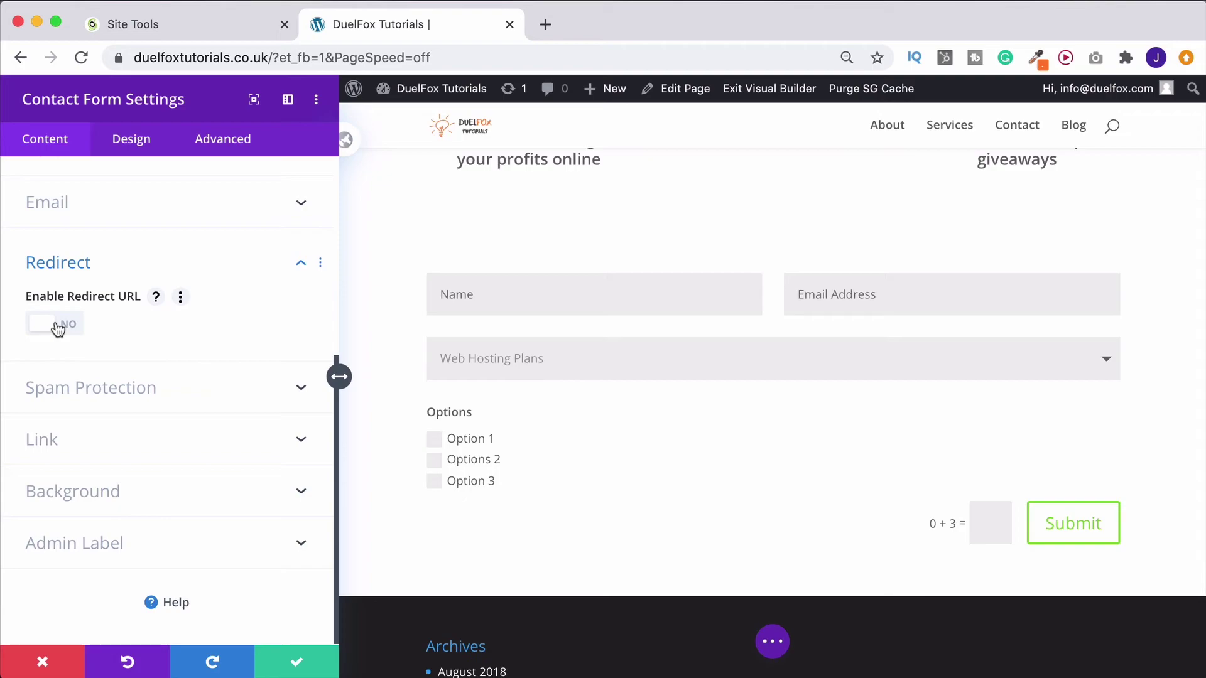
click(76, 329)
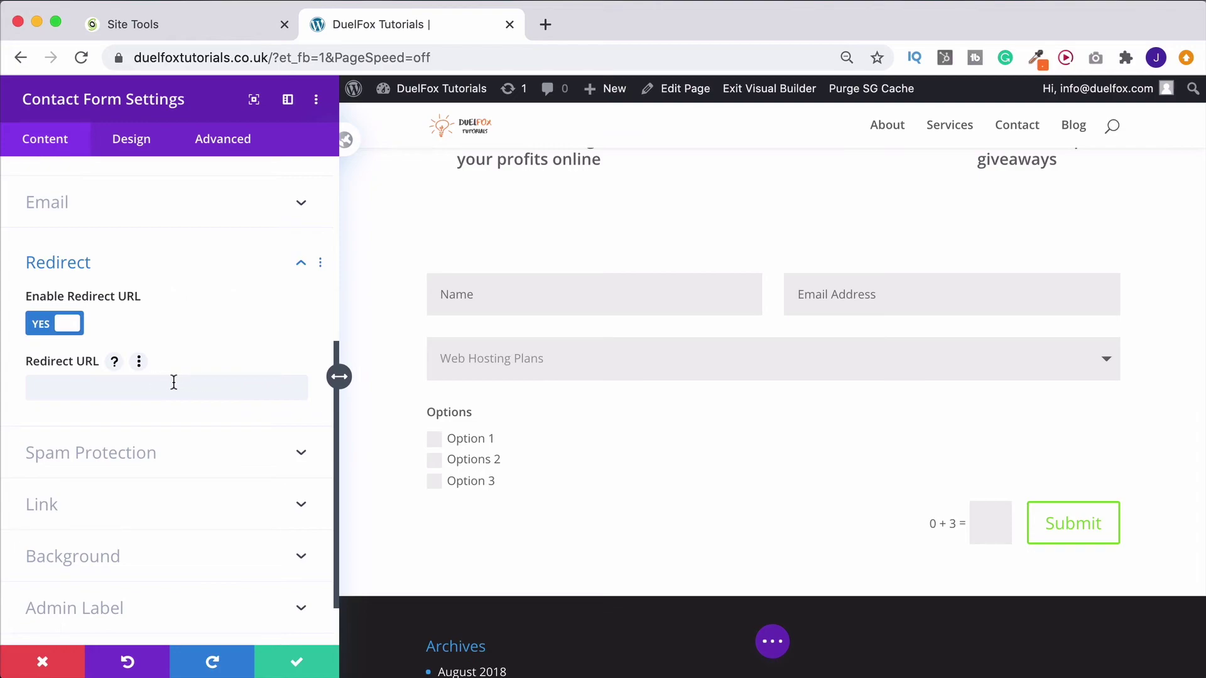
click(70, 333)
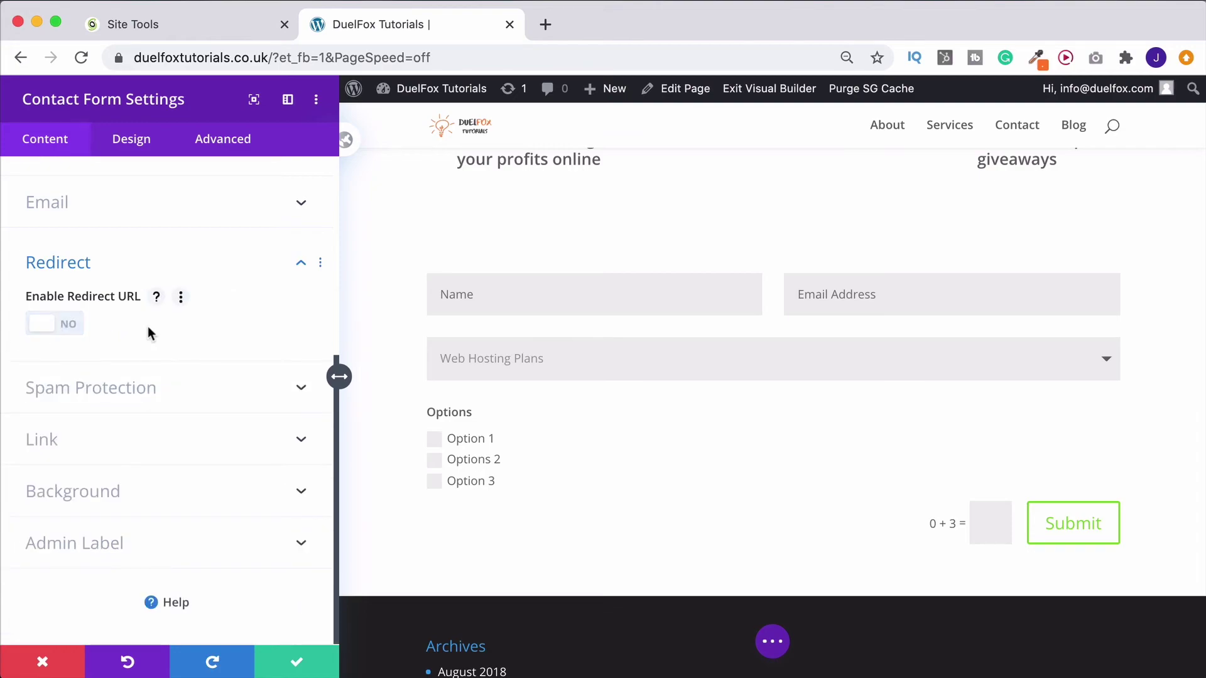
Reorder the fields: Email above Name, and the Web Hosting Plans dropdown at the top.
click(193, 272)
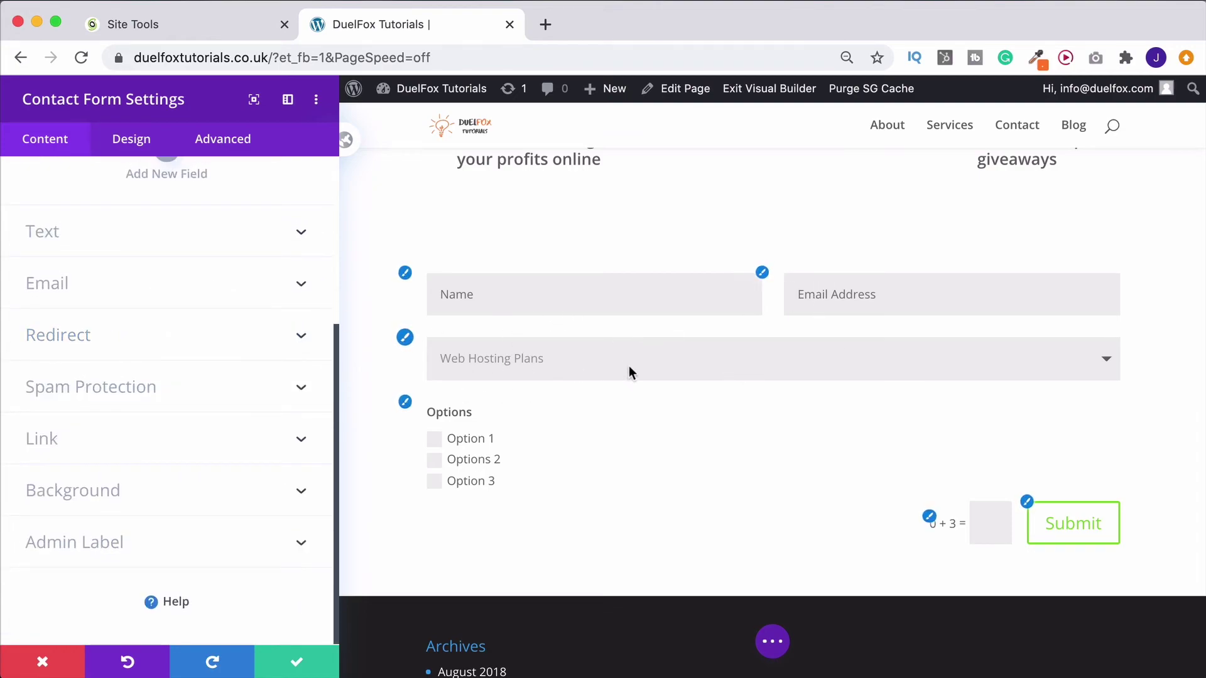
scroll(130, 234, up, 5)
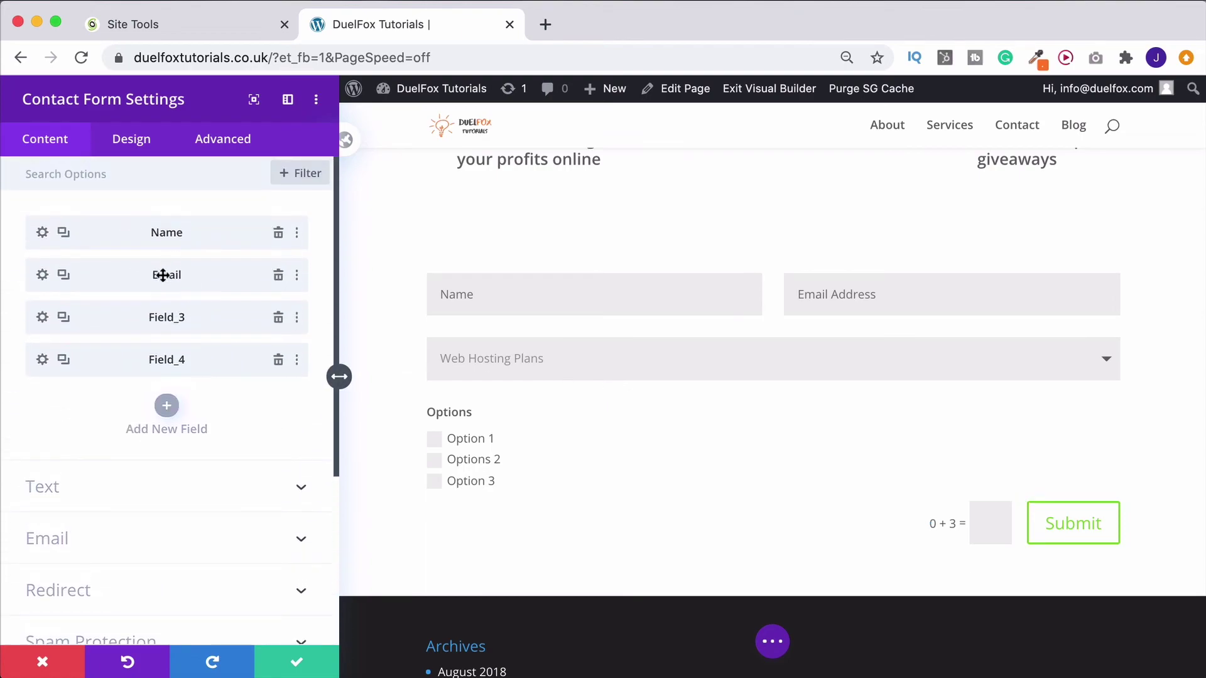
drag(163, 274, 163, 233)
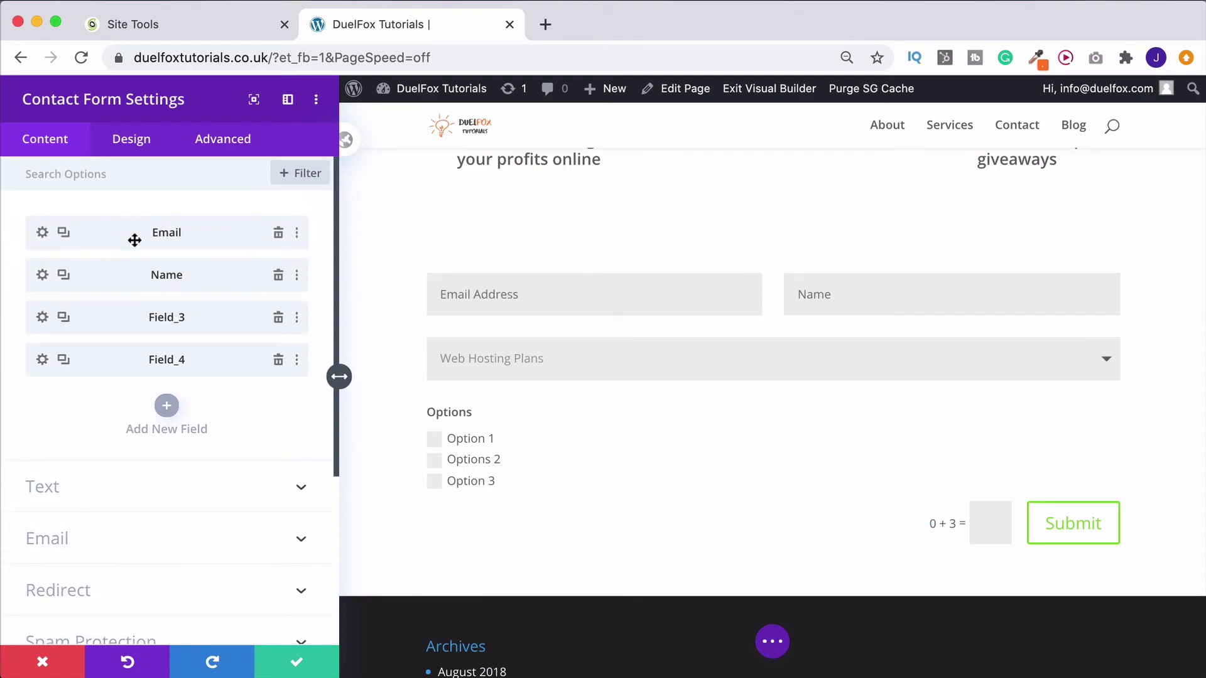
drag(149, 307, 140, 231)
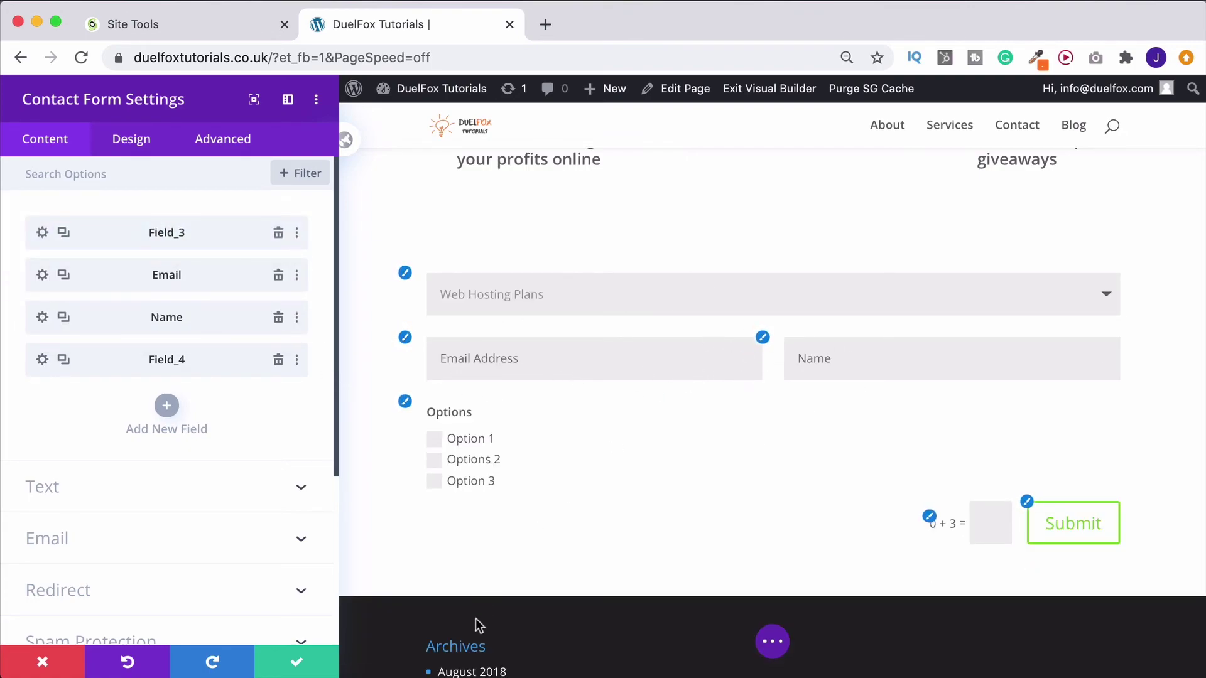
Confirm the contact form changes and close the module settings.
click(274, 487)
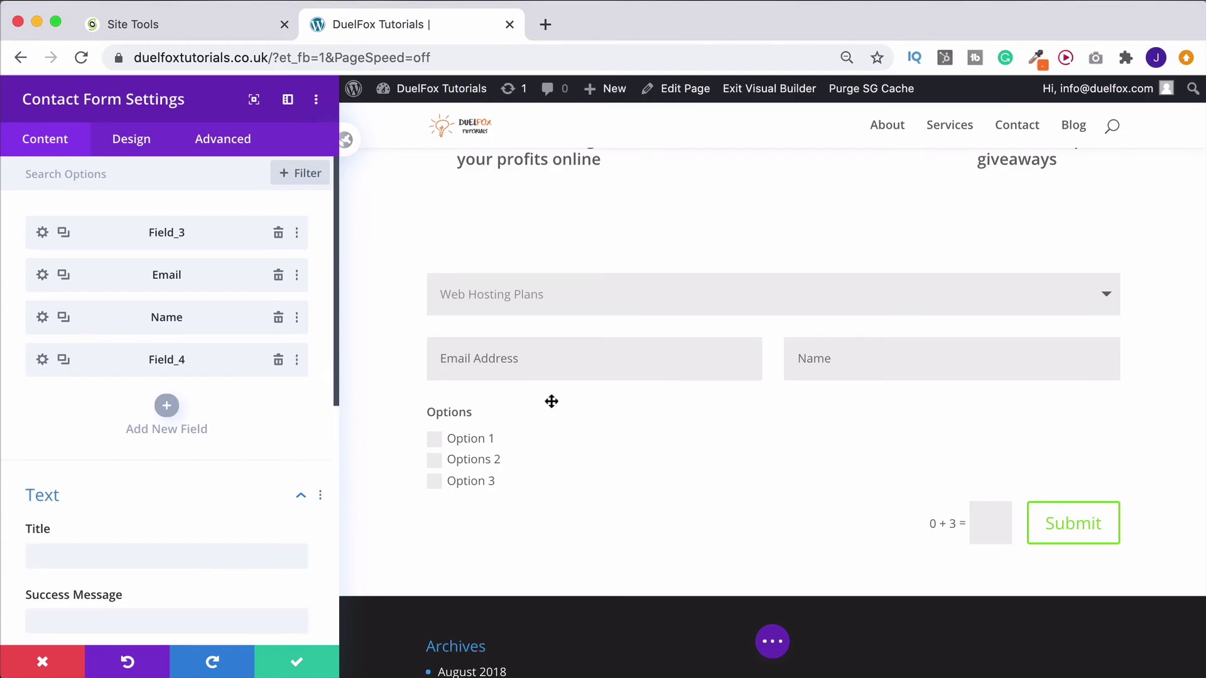
click(298, 666)
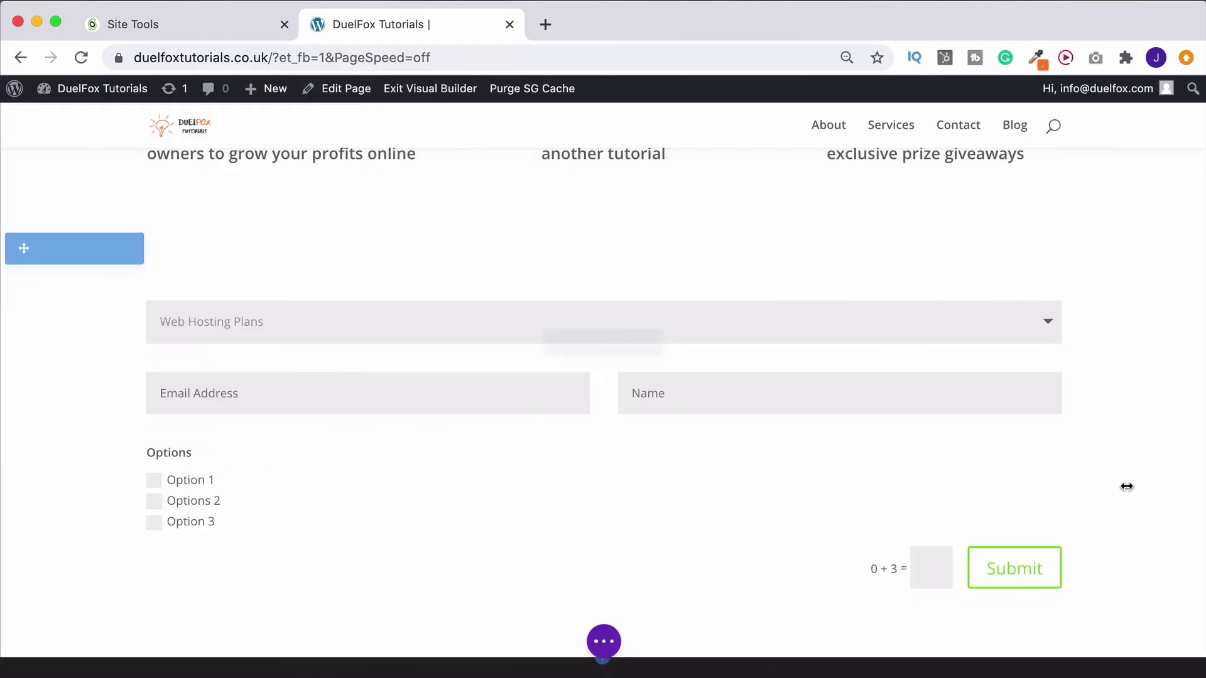
click(608, 633)
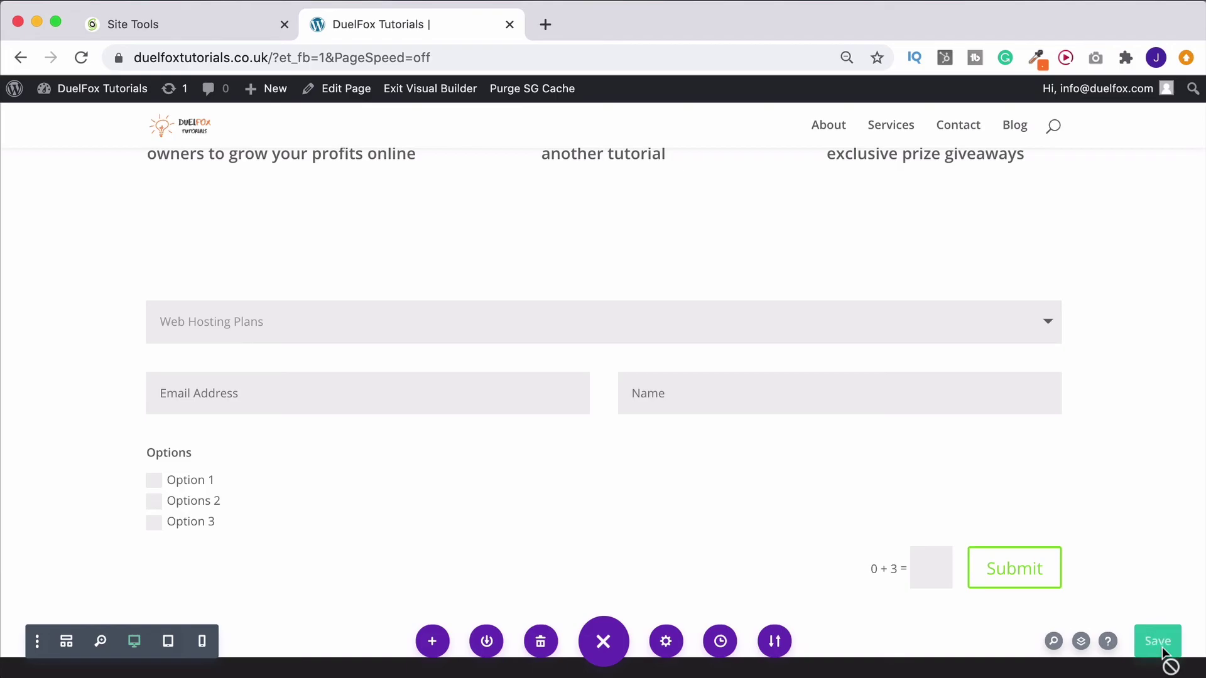
Go to the WordPress Dashboard and then the Plugins > Add New page.
mouse_move(88, 89)
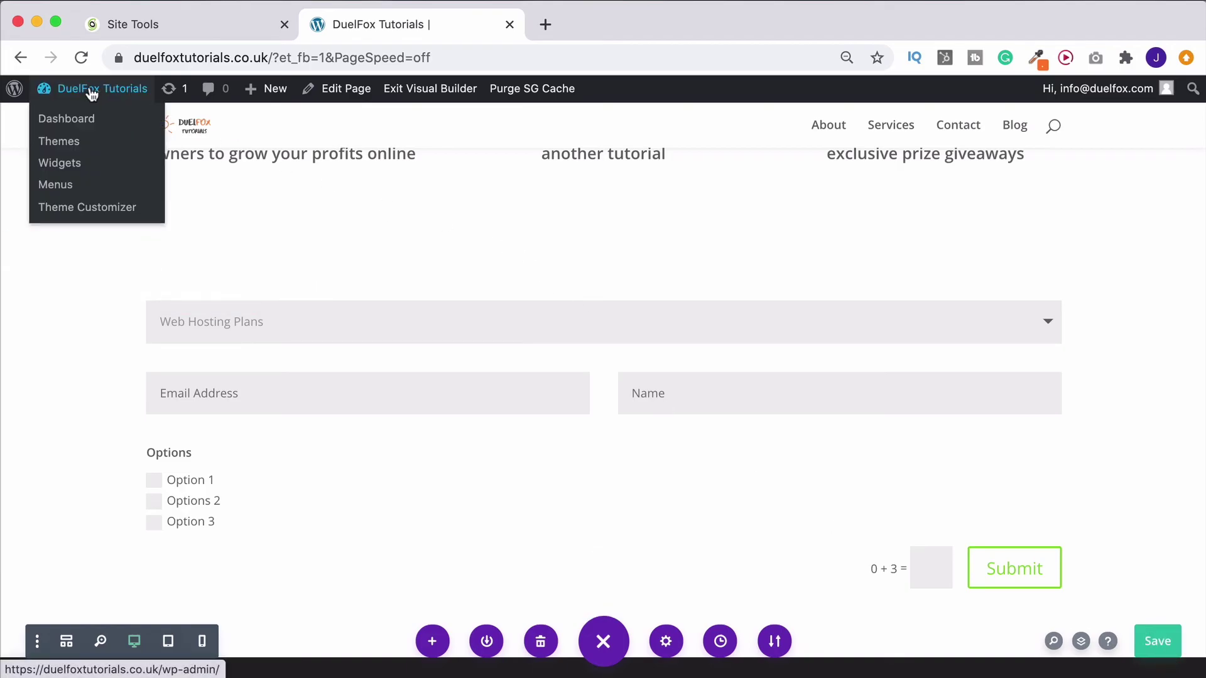
click(75, 122)
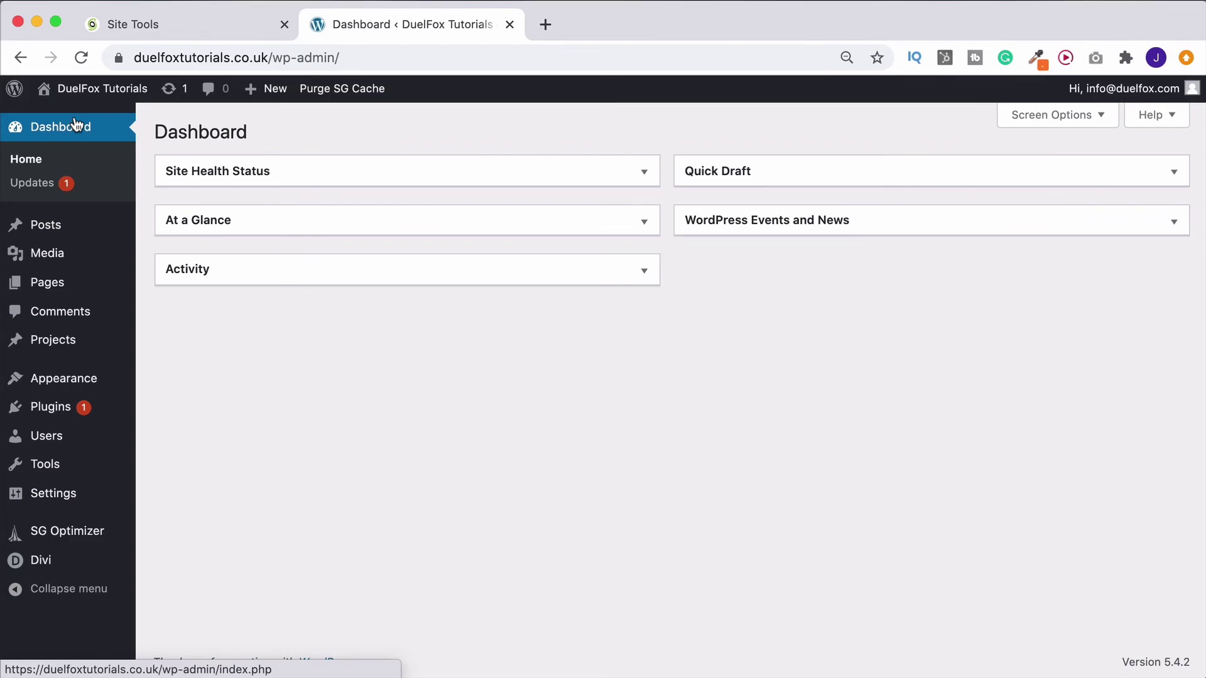
mouse_move(67, 416)
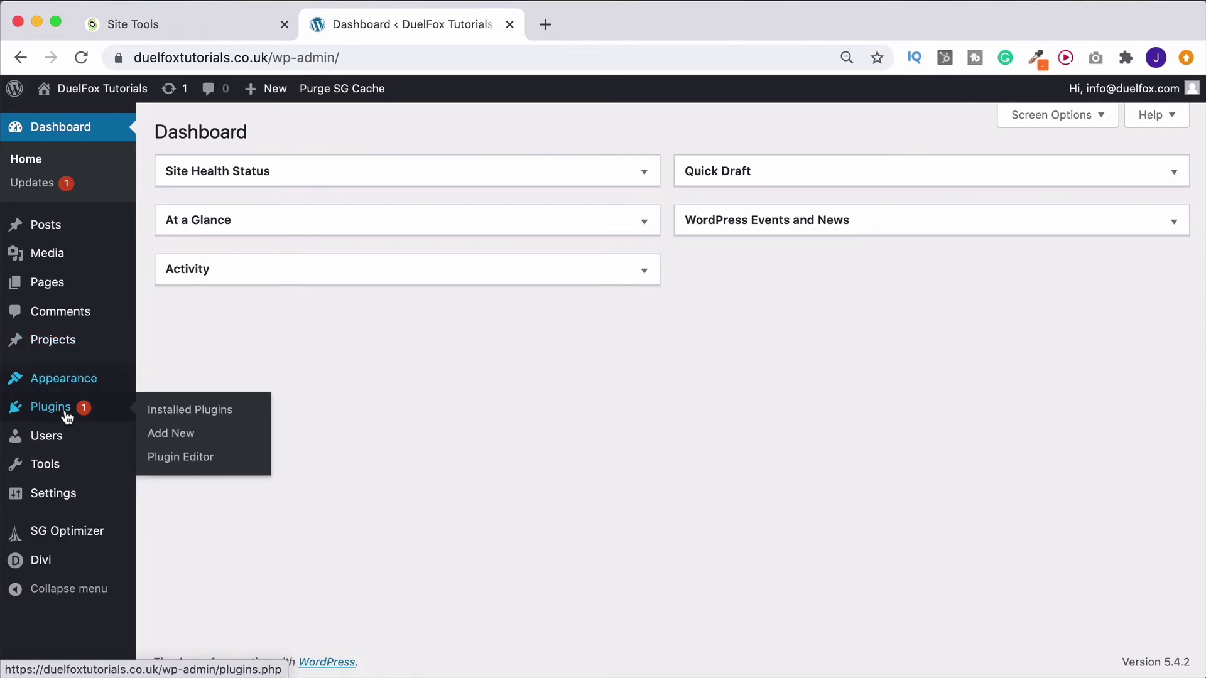
click(184, 438)
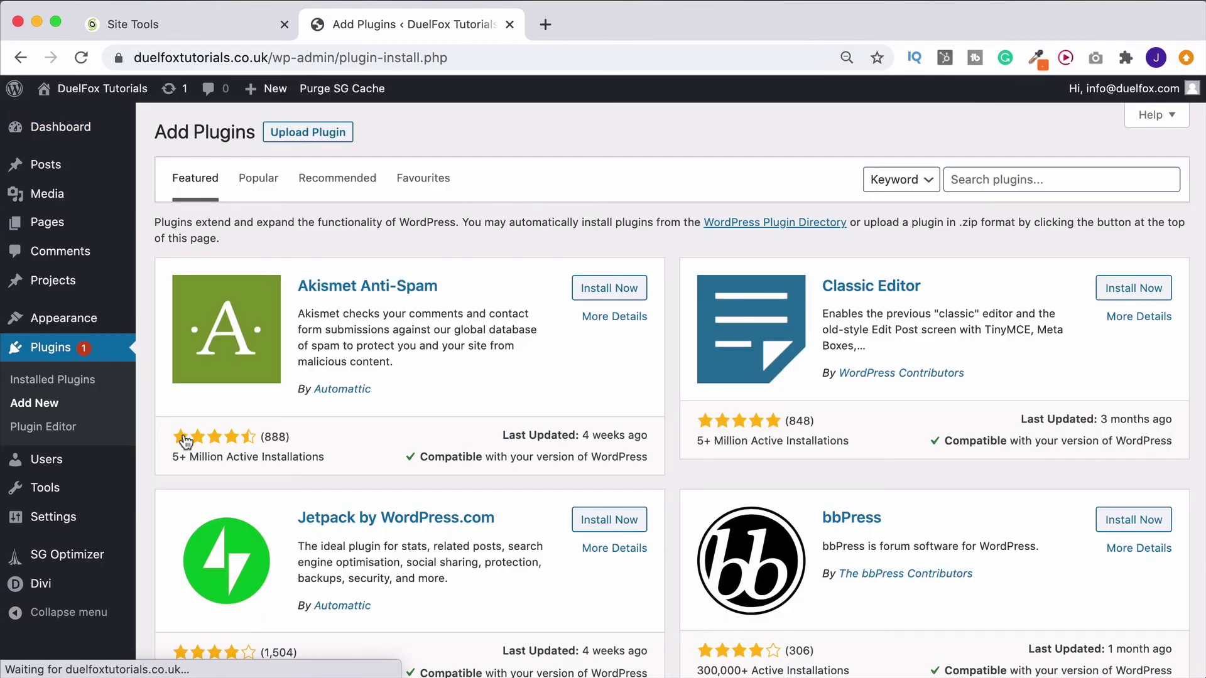
Search plugins for 'wp mail smtp', correcting the typed typo.
click(997, 183)
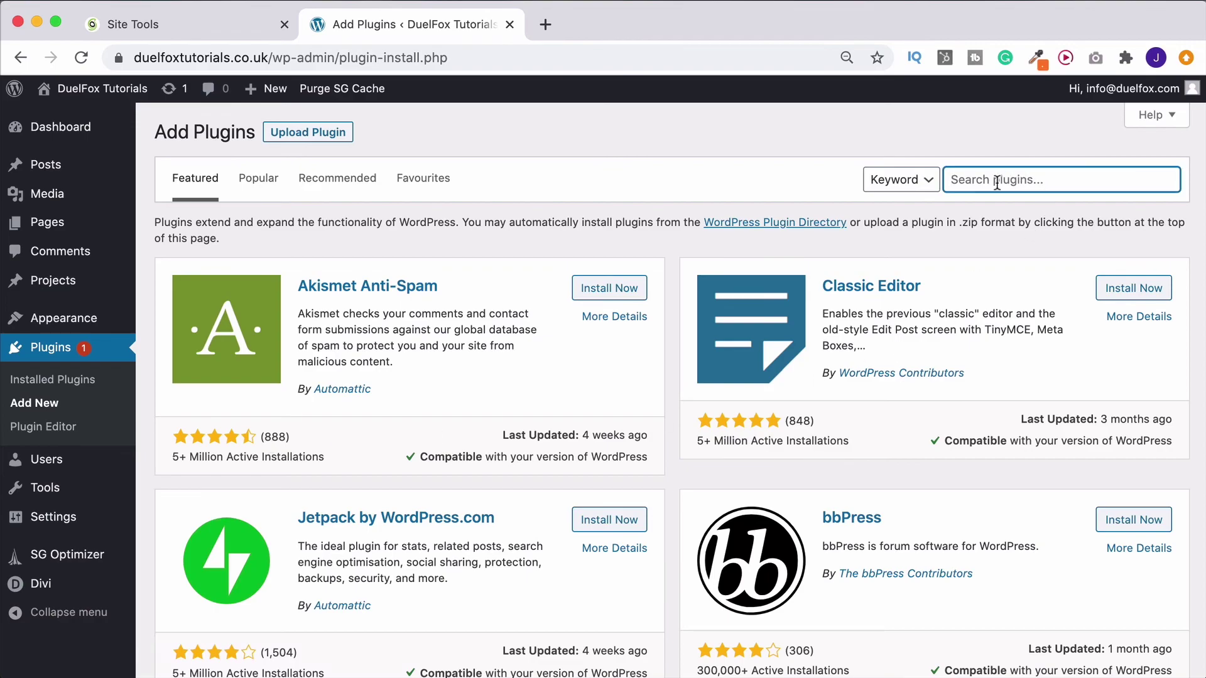
text(wp ,ail smtp)
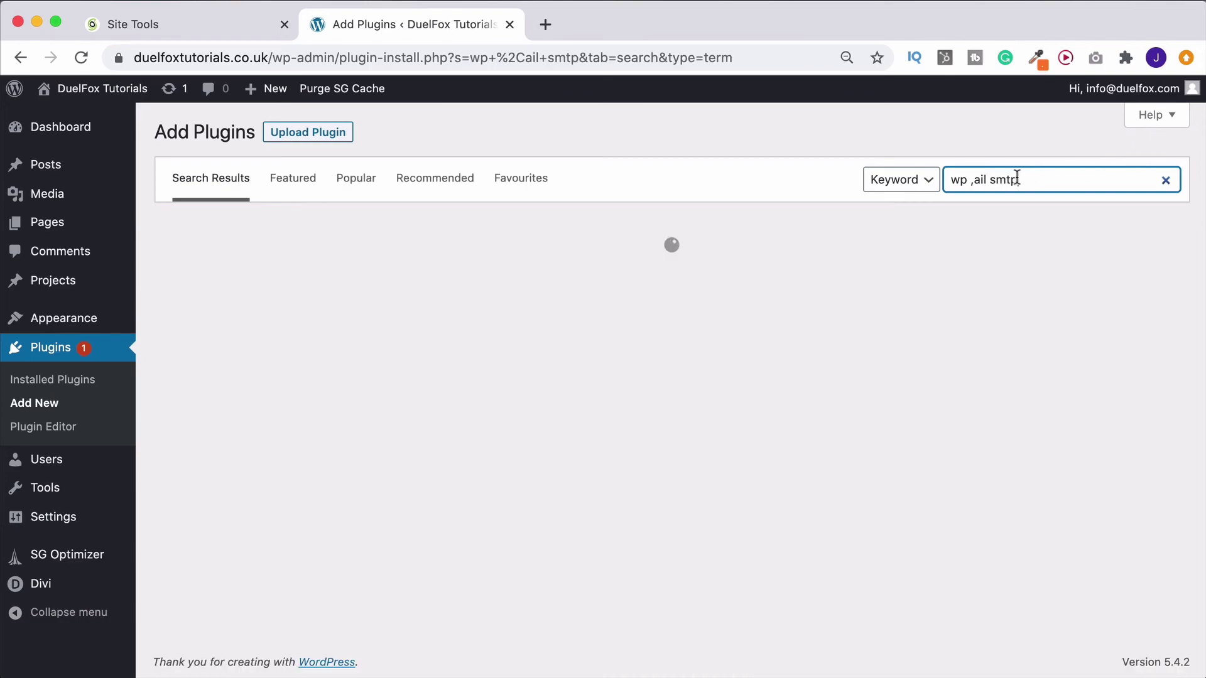
click(974, 180)
key(BackSpace)
text(m)
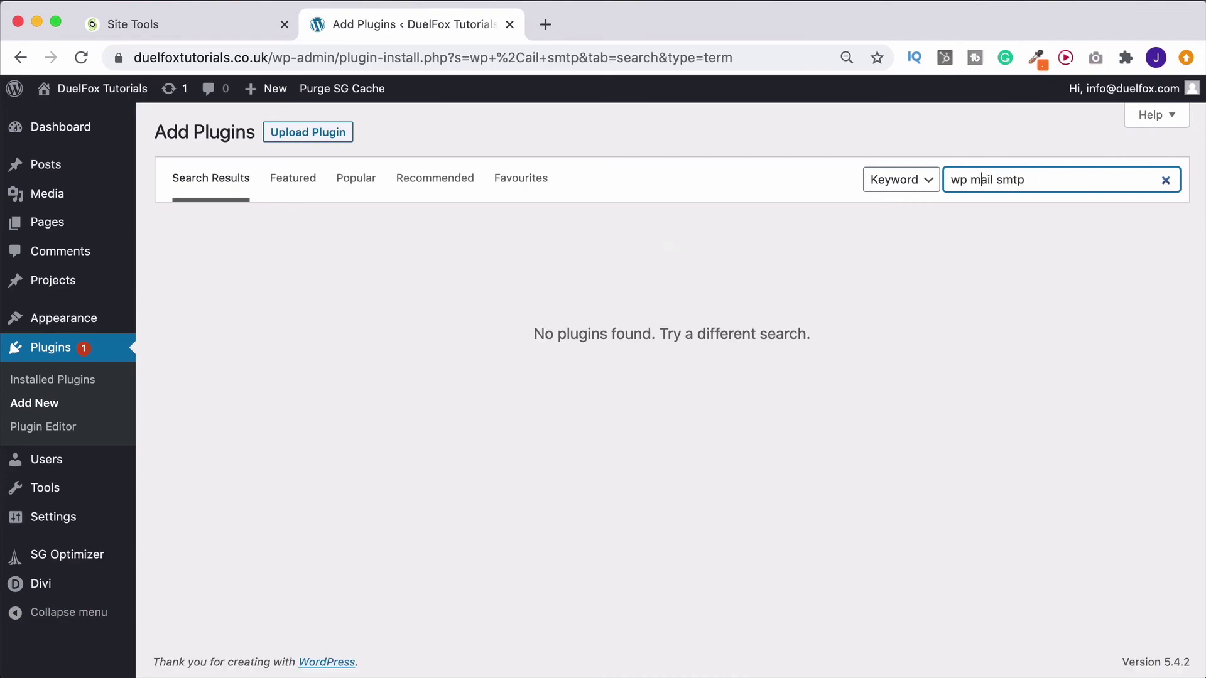